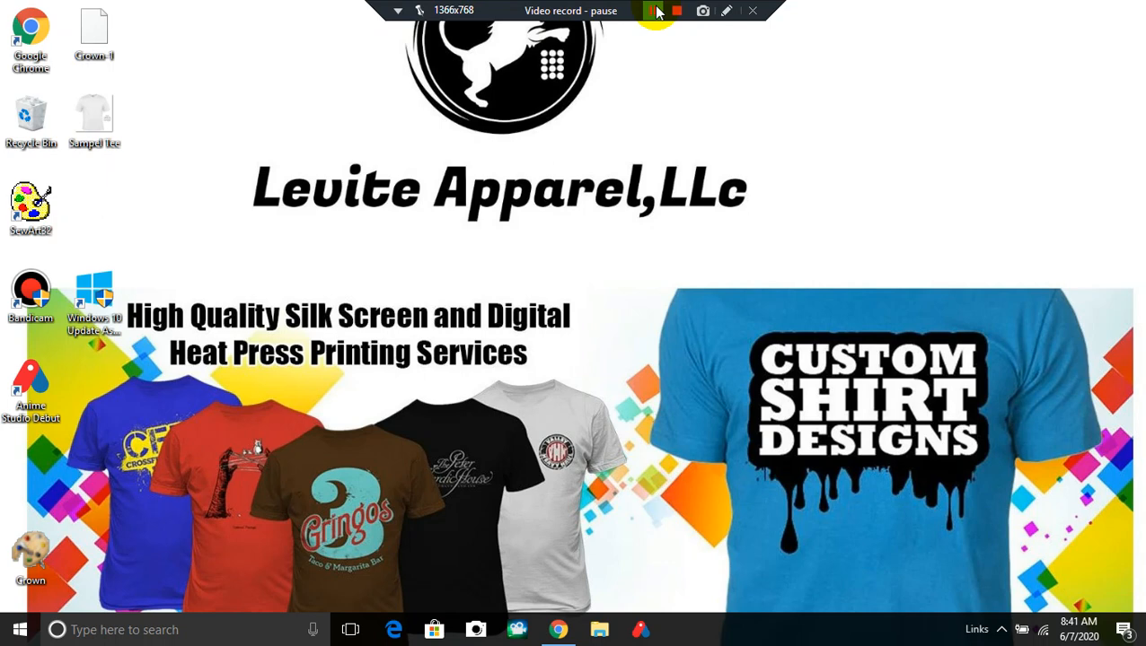
- Switch to the Printful dashboard in Chrome and start adding a product to the LevitesApparel store
left_click(657, 11)
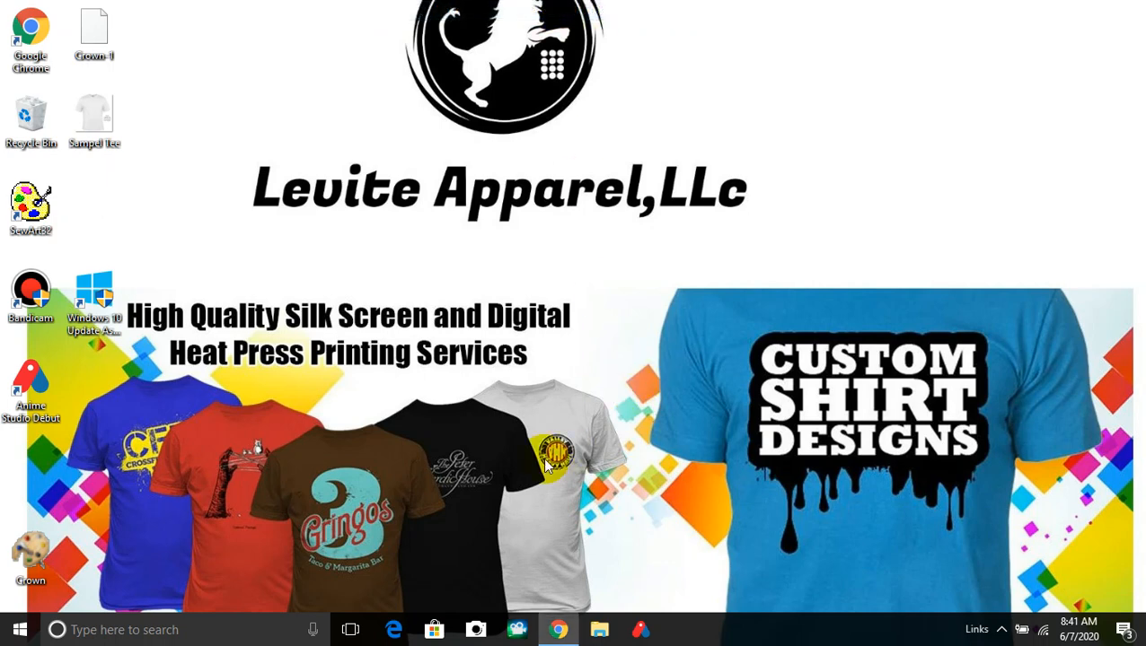
left_click(557, 632)
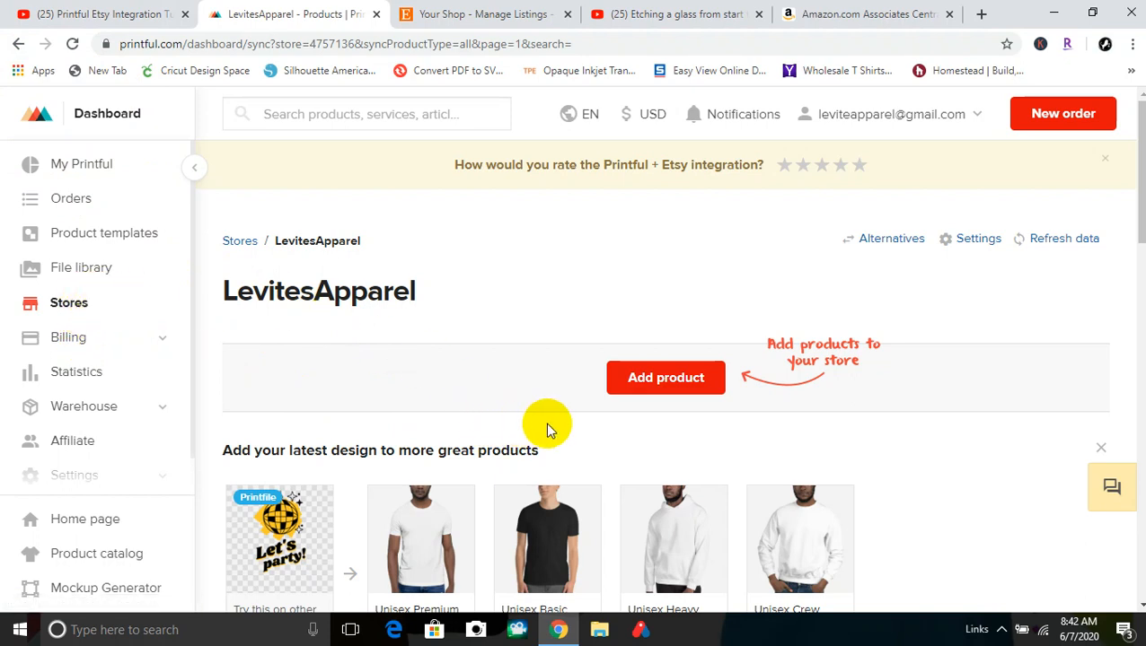
left_click(660, 381)
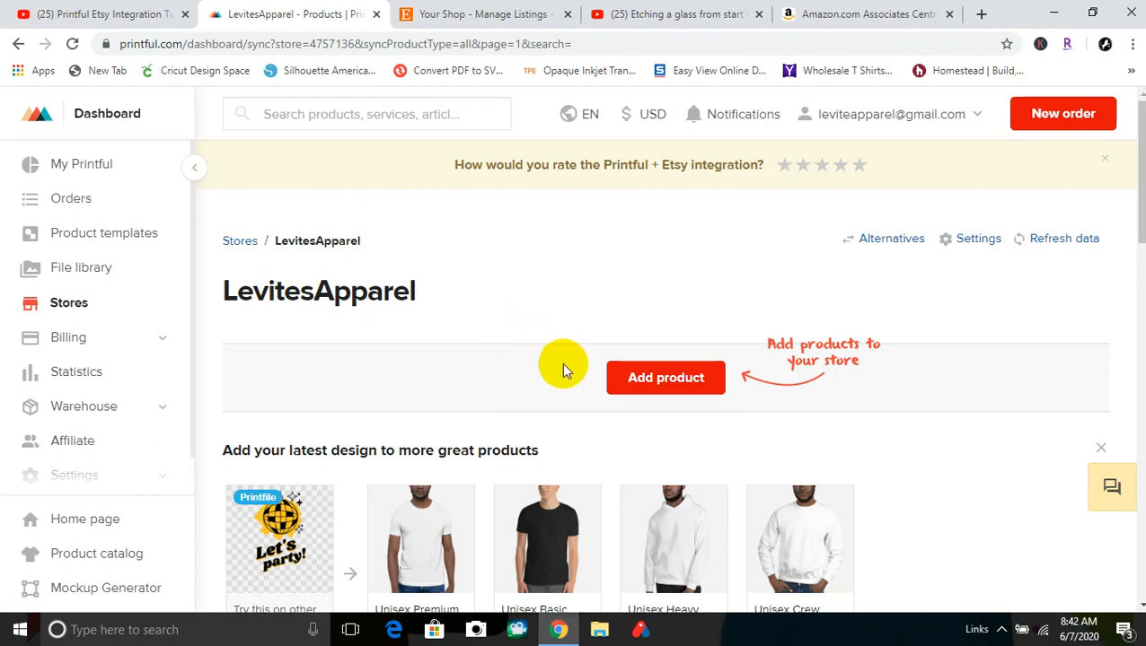
left_click(650, 389)
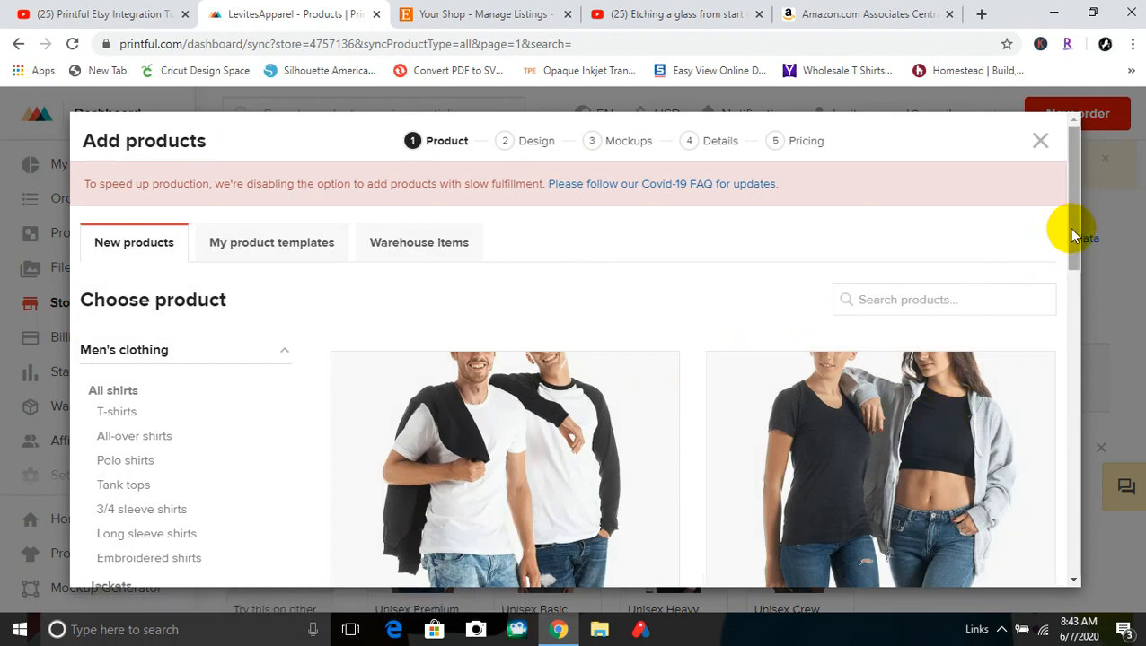
- Browse the women's clothing T-shirts and choose the Unisex Tri-Blend T-Shirt | Bella + Canvas 3413 as the product
left_click_drag(1074, 235, 1018, 187)
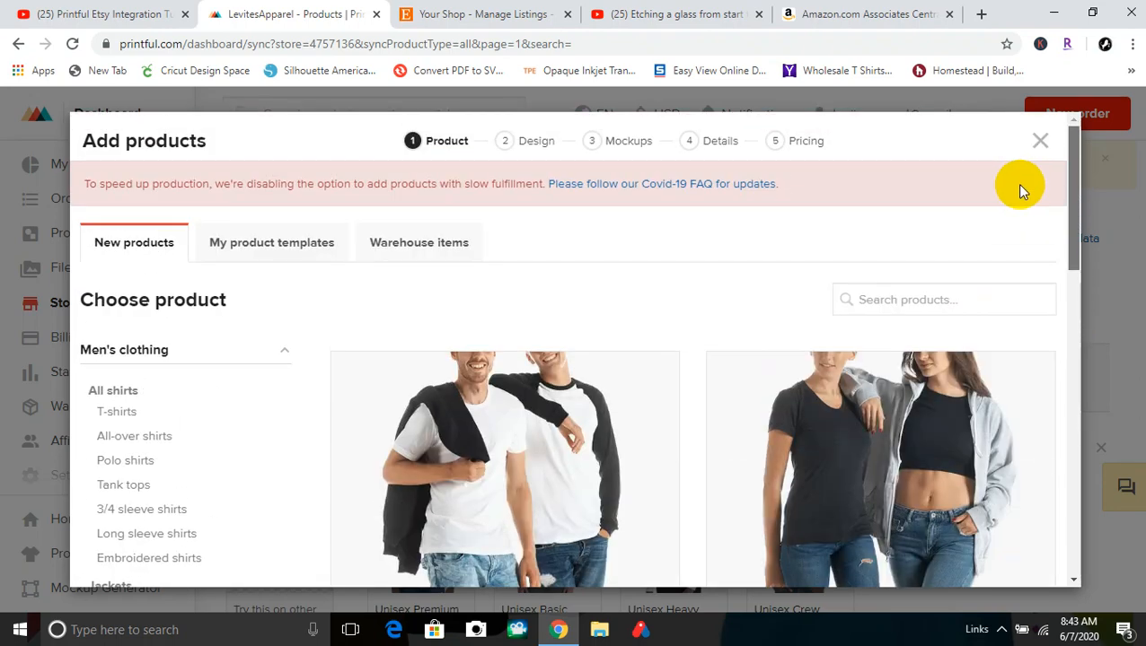
scroll(1028, 242, "down", 2)
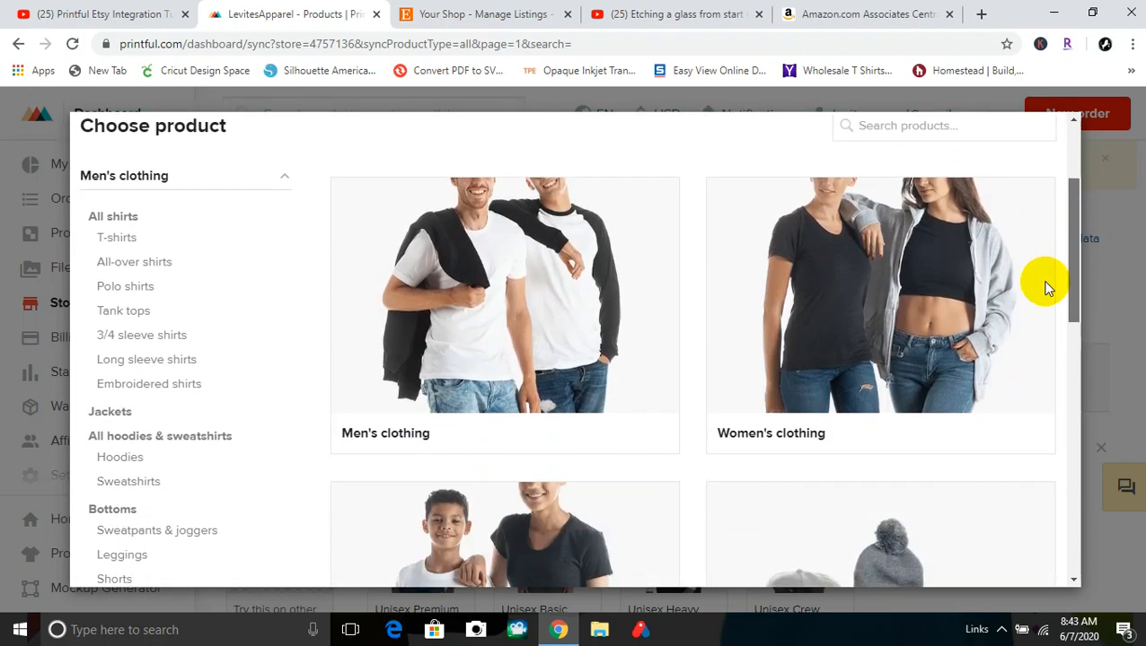
scroll(1047, 299, "down", 1)
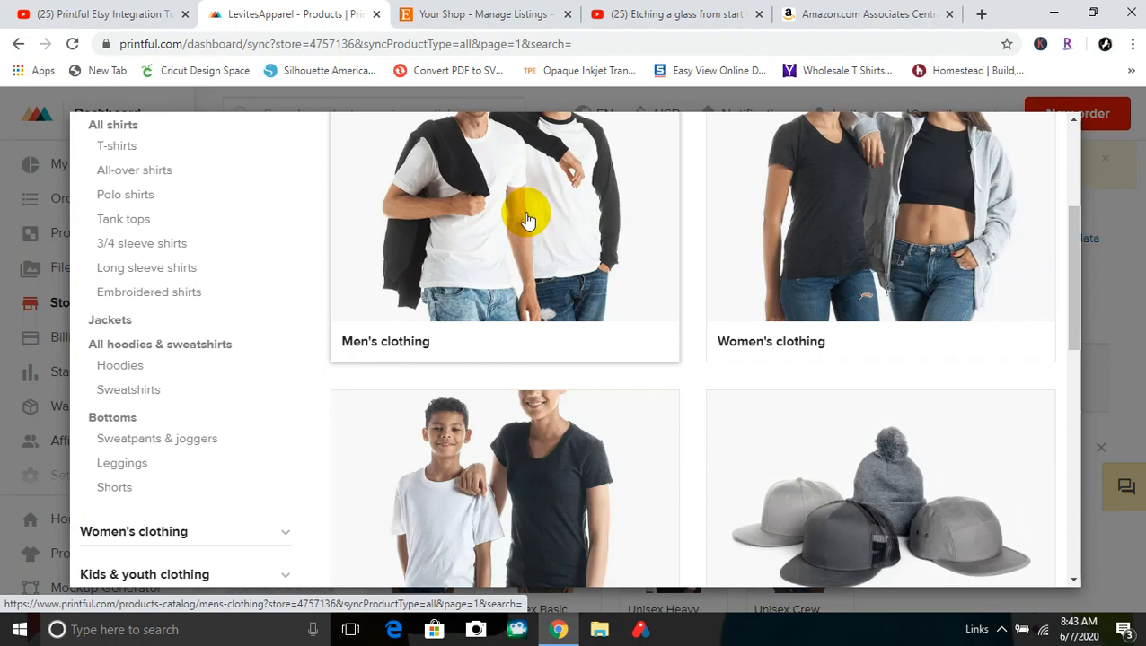
left_click(934, 223)
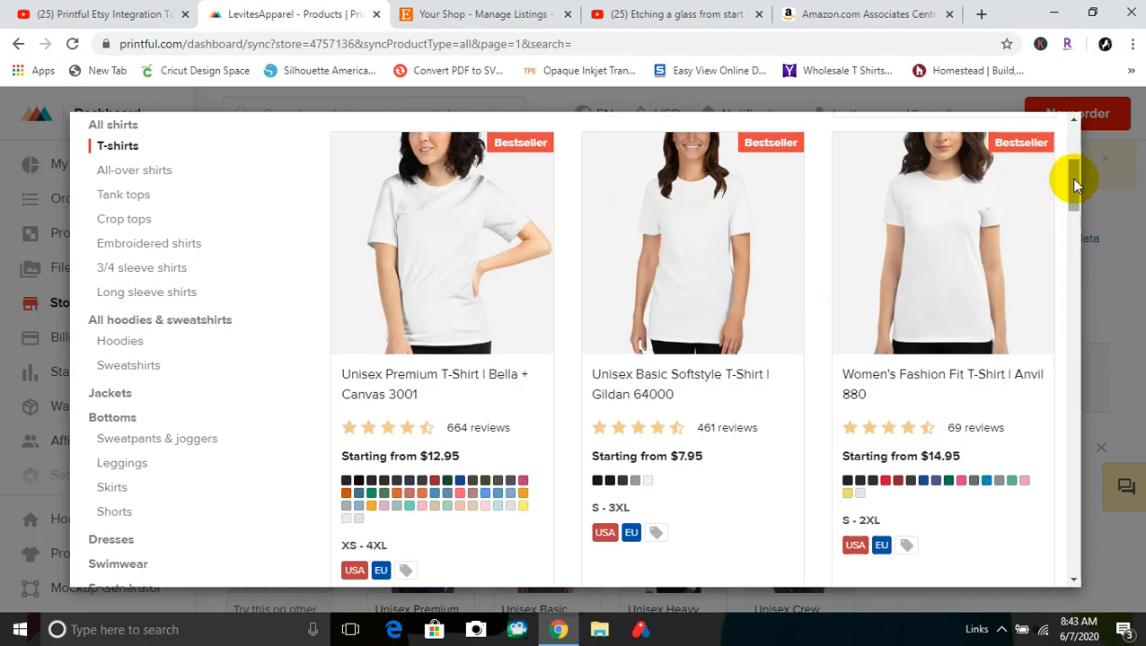
left_click_drag(1075, 184, 1070, 224)
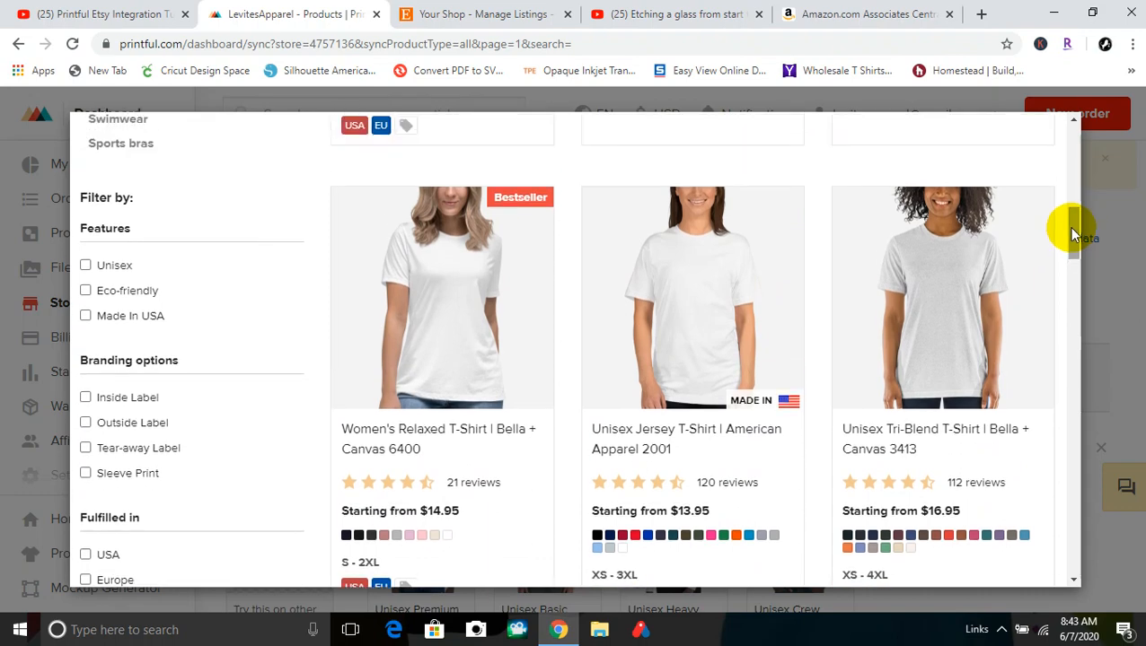
left_click(938, 332)
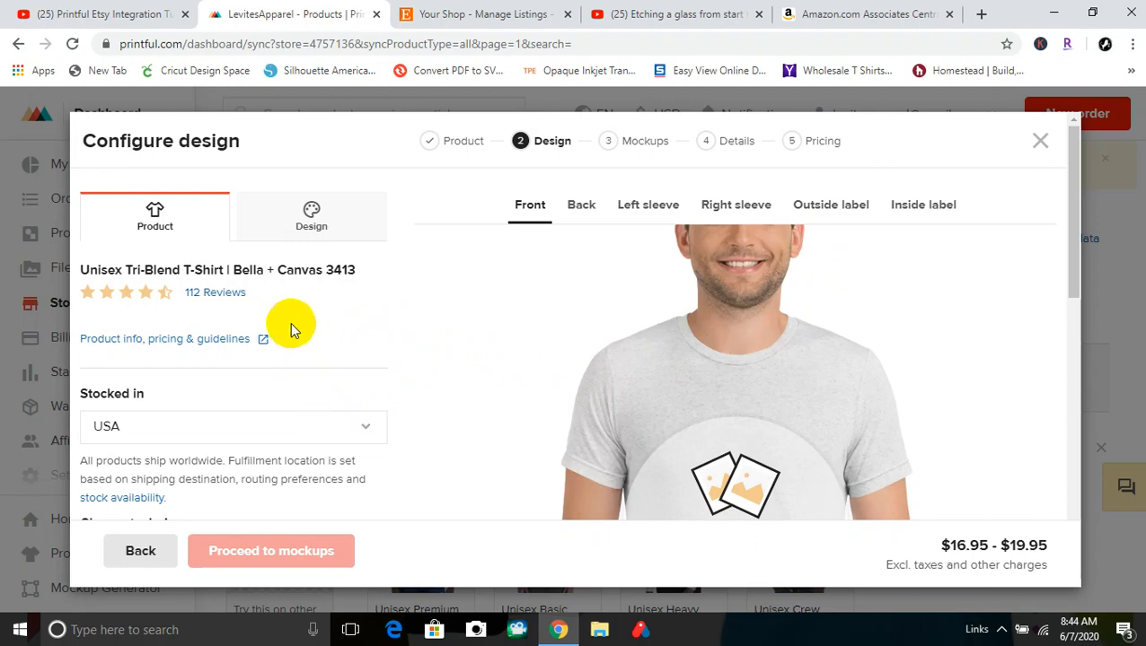
- Add the recently used Dog Mom quick design to the front of the shirt
left_click(303, 231)
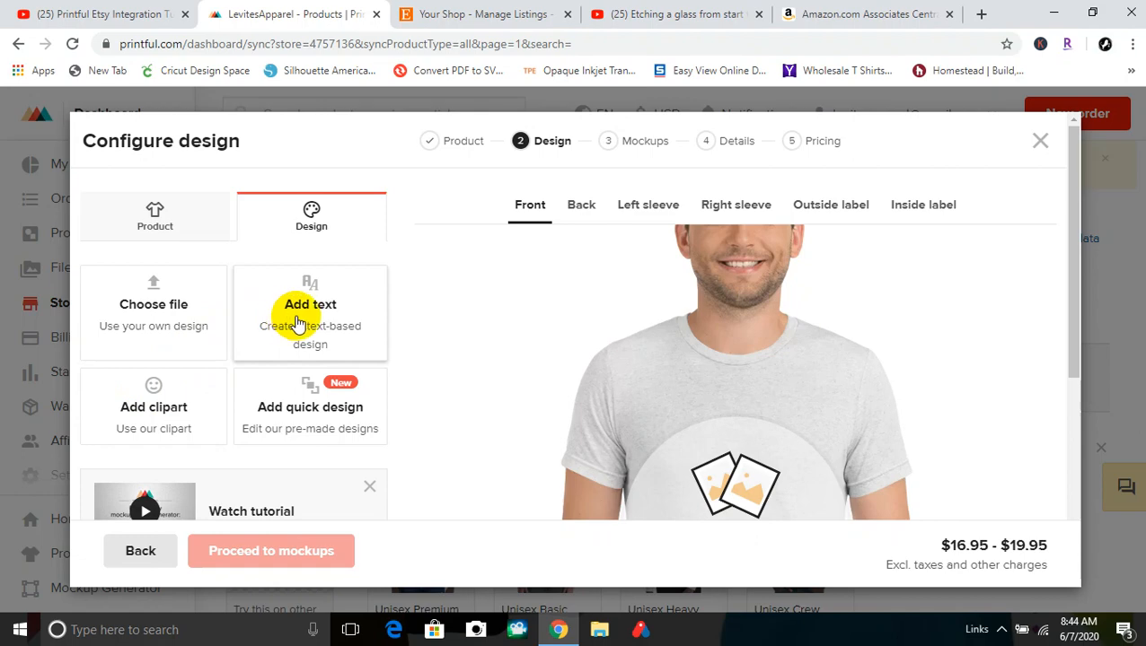
left_click(295, 409)
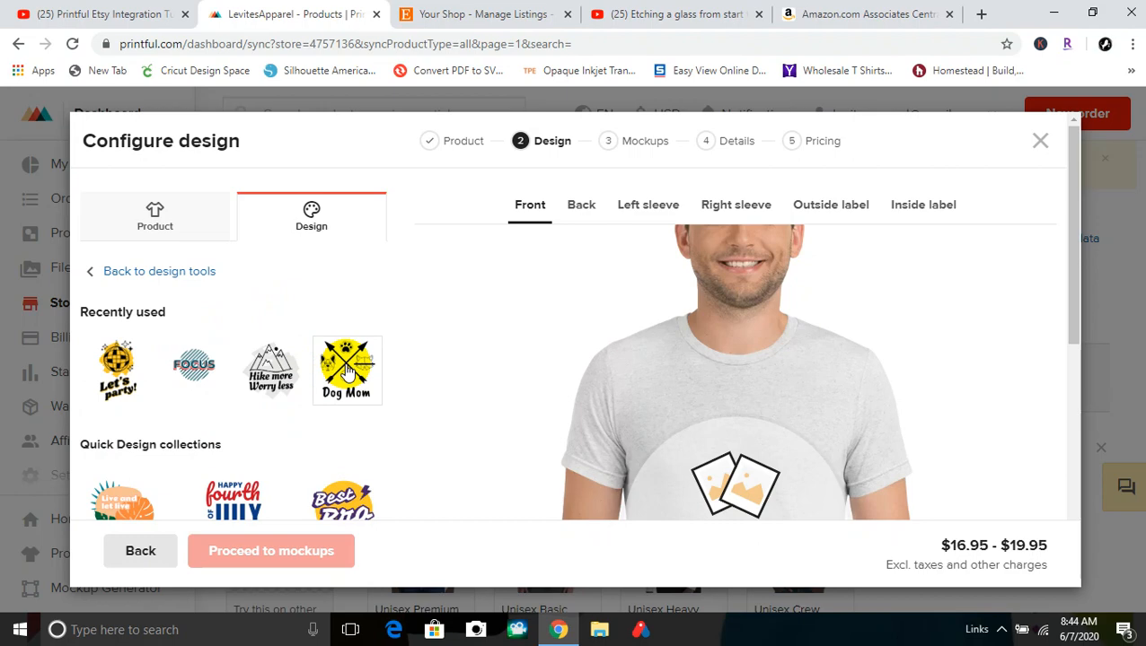
left_click(345, 368)
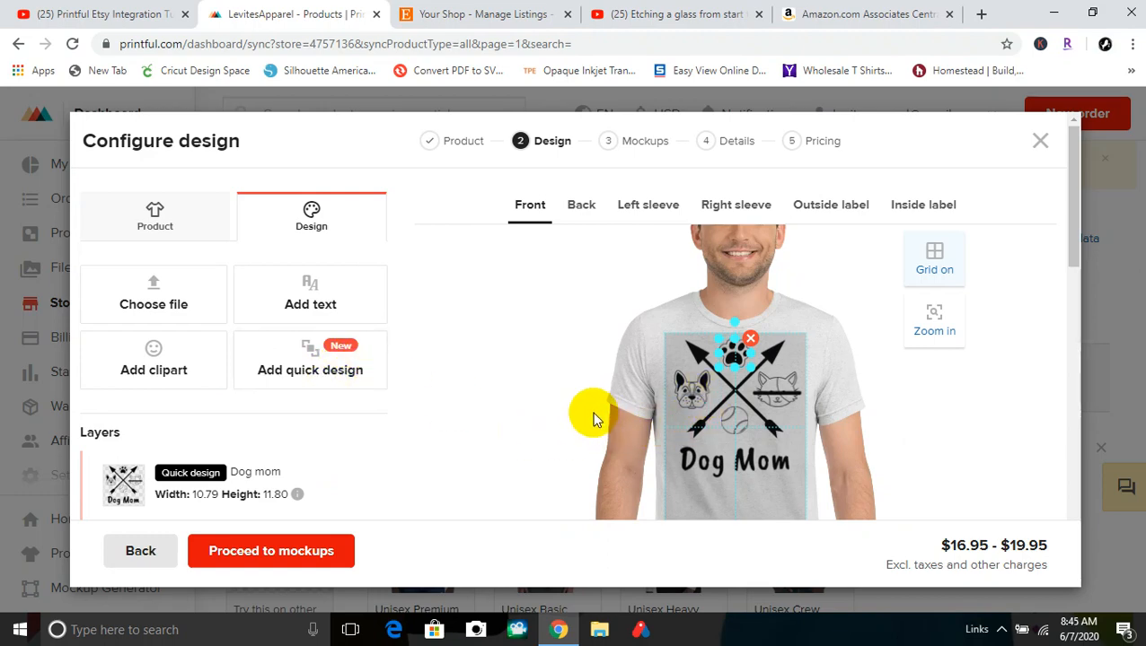
- Delete the "Dog Mom" text from the design on the shirt front, keeping the arrows and animal graphics
left_click(626, 401)
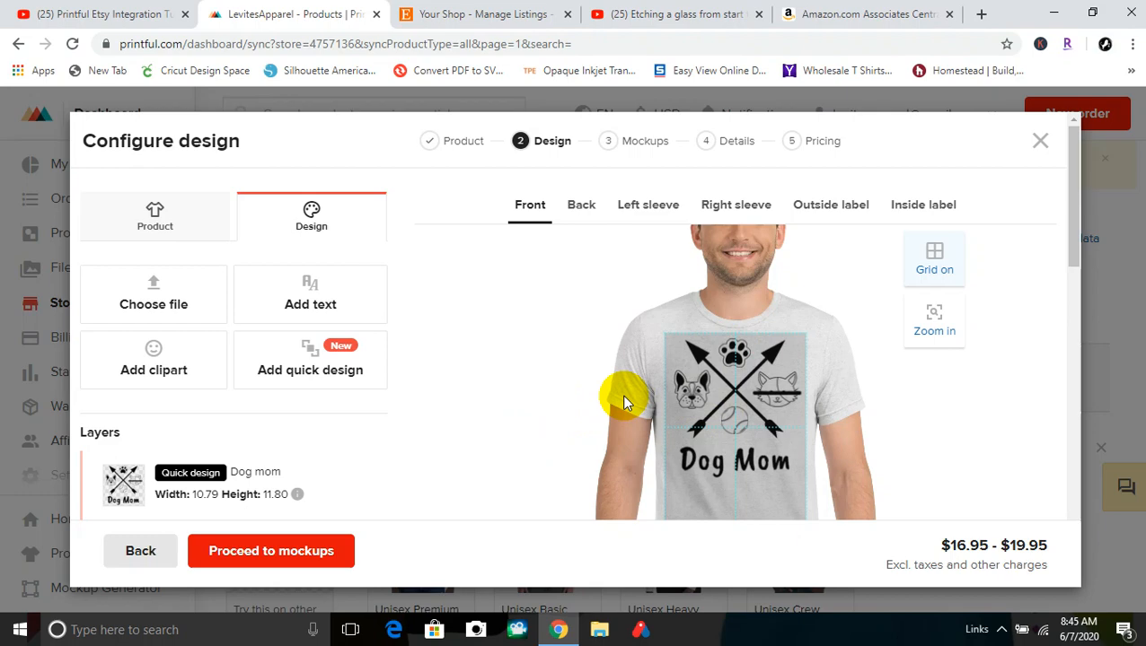
left_click(700, 401)
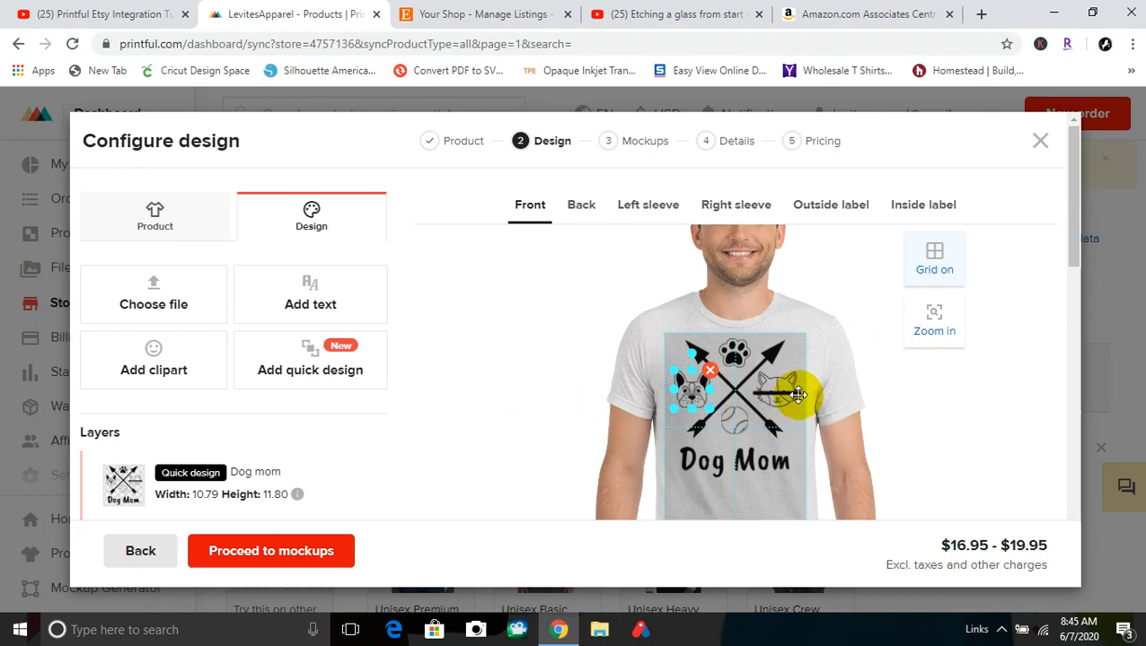
left_click(735, 361)
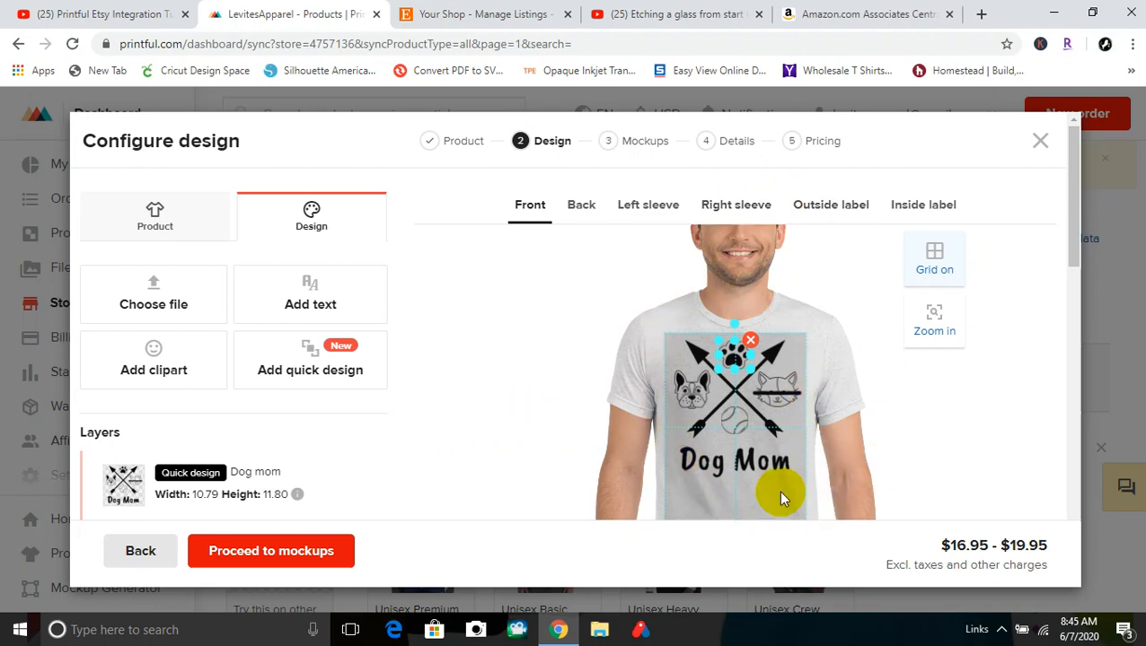
left_click(744, 464)
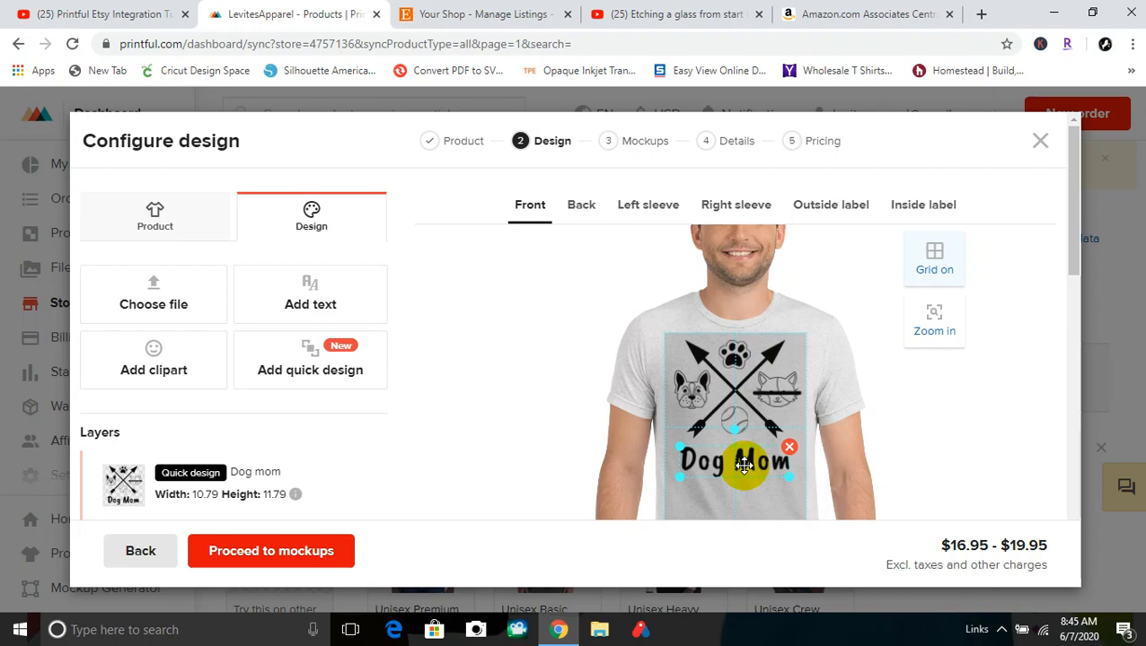
left_click(788, 446)
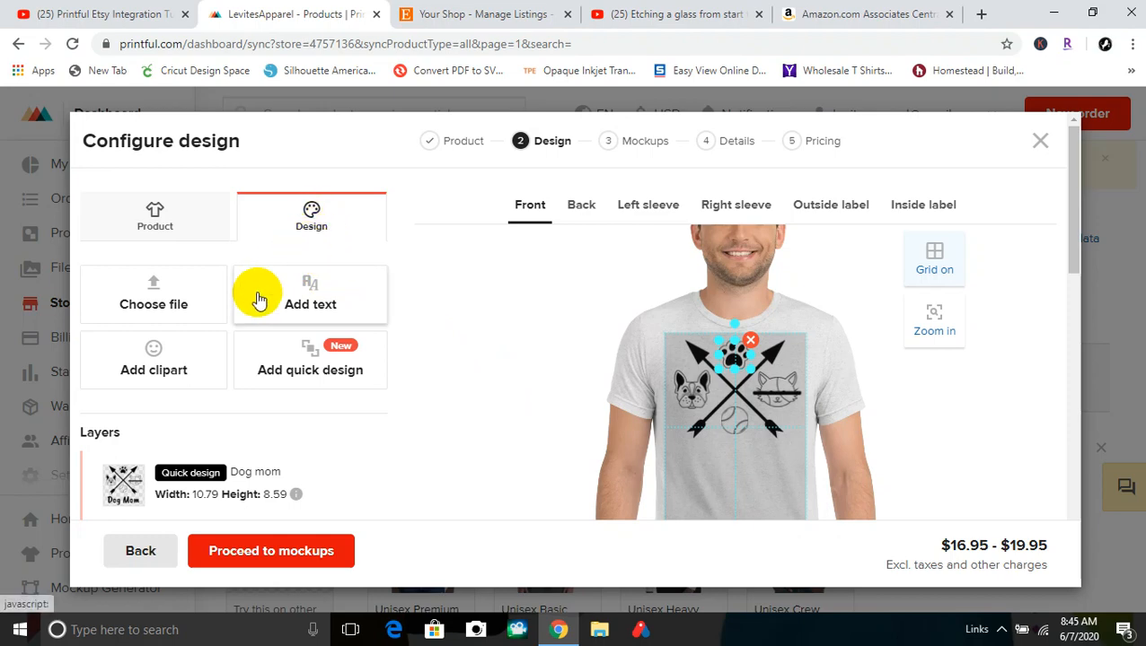
- Proceed to the mockups, choose the Women's 3 mockups style, and continue to the product details
left_click(241, 550)
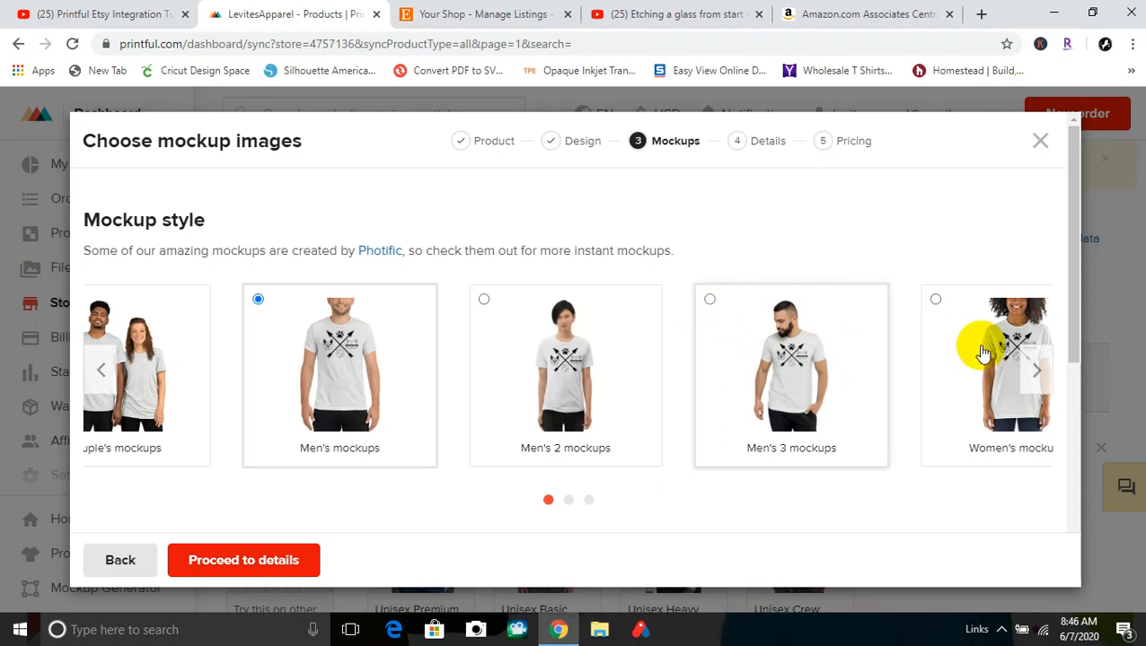
left_click(936, 301)
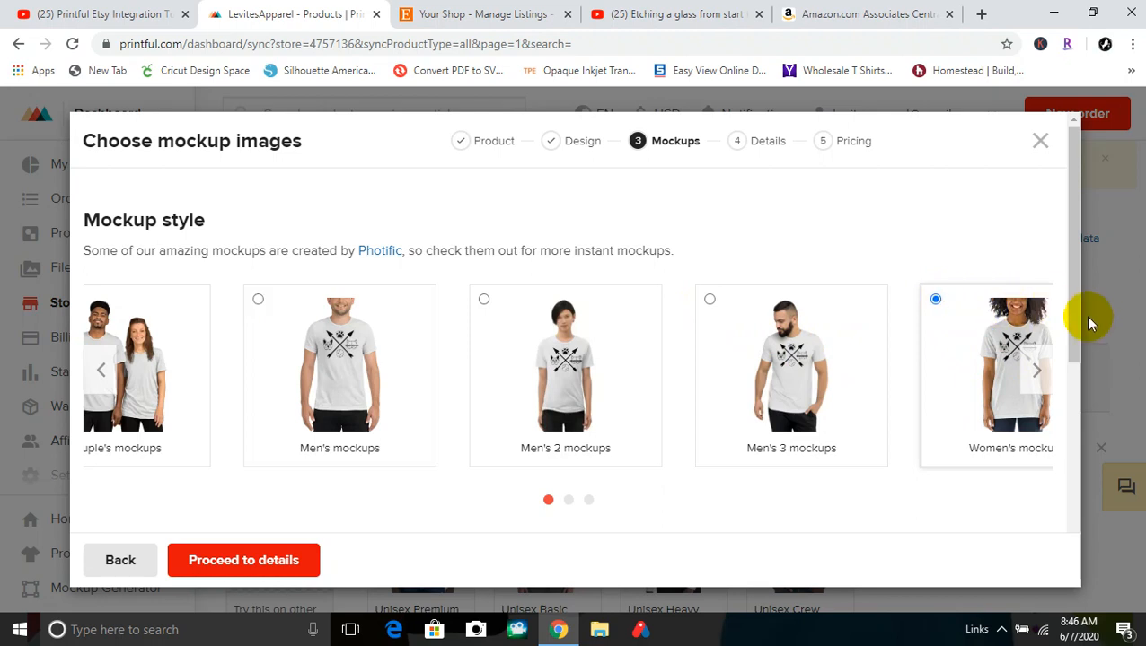
left_click(1039, 375)
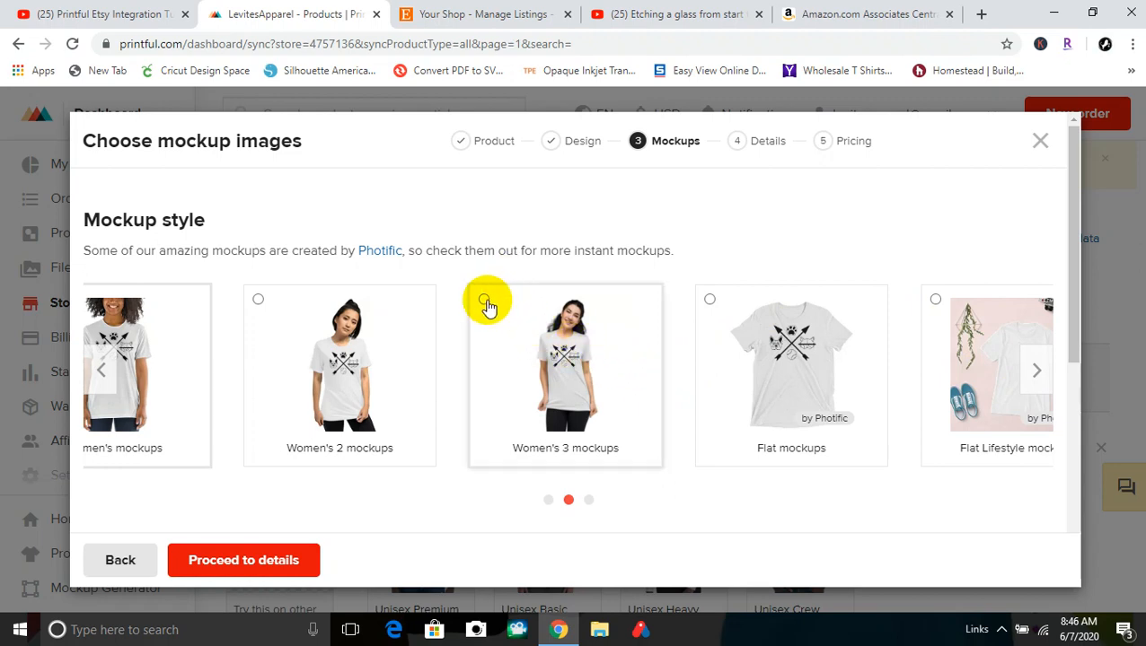
left_click(485, 302)
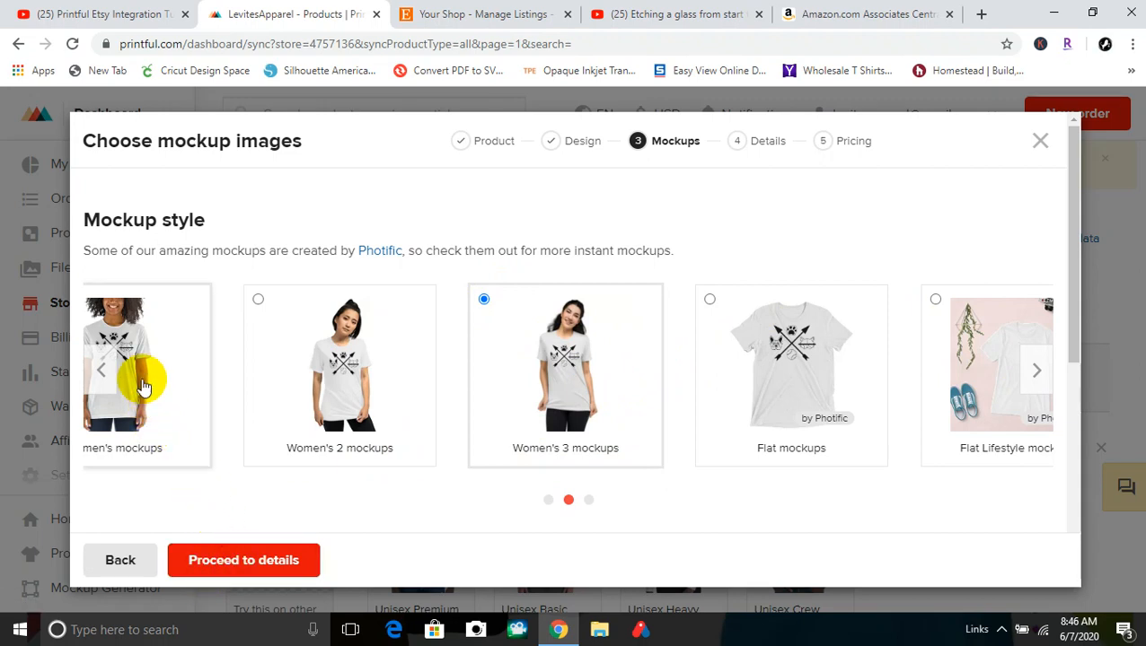
left_click(144, 386)
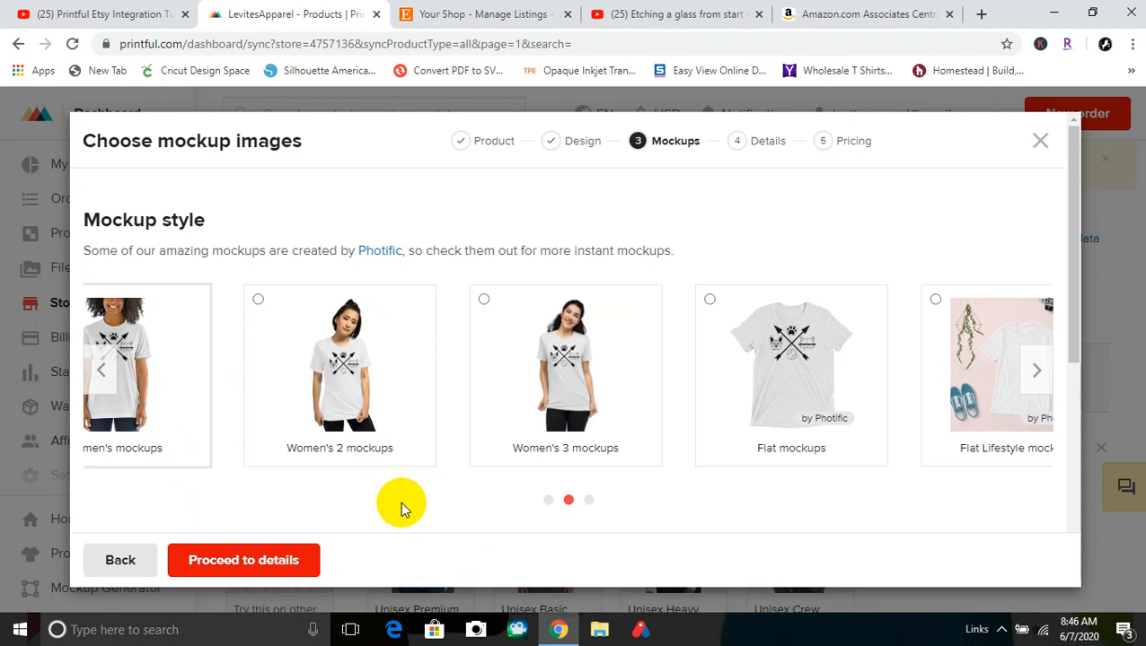
left_click(101, 372)
left_click(101, 372)
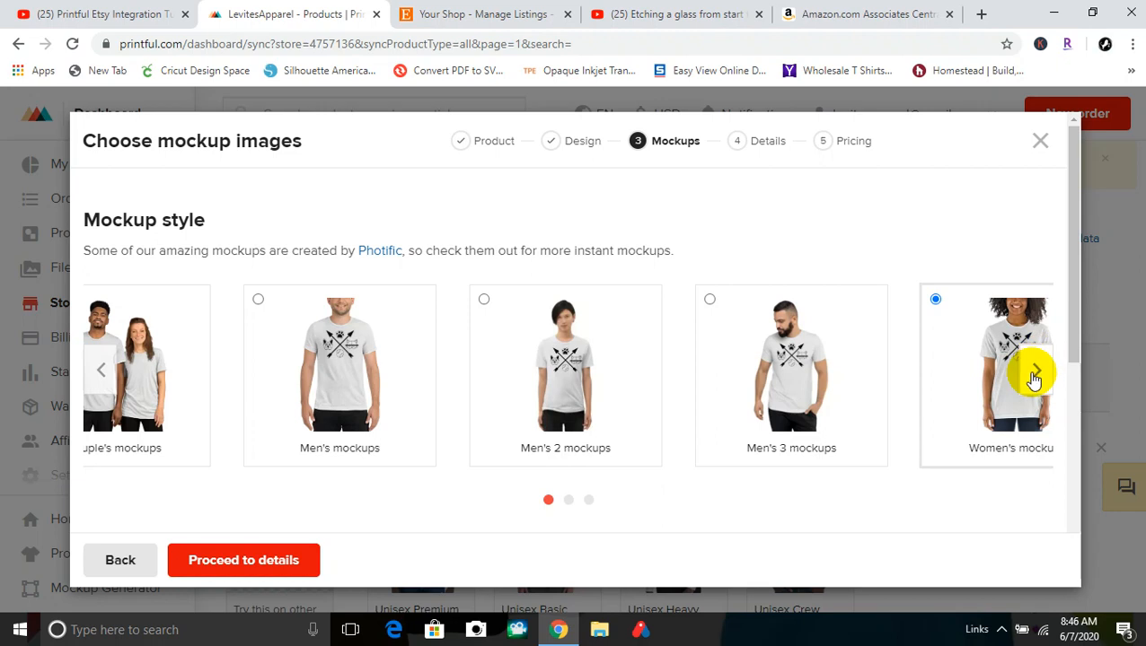
left_click(1033, 375)
left_click(1033, 375)
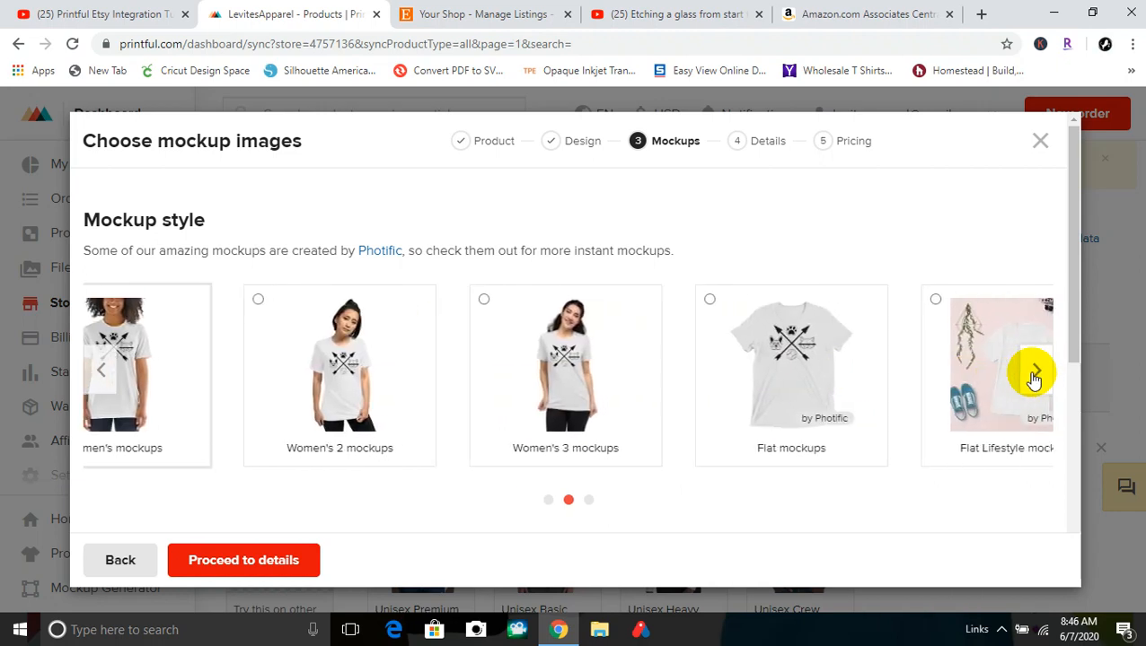
left_click(505, 309)
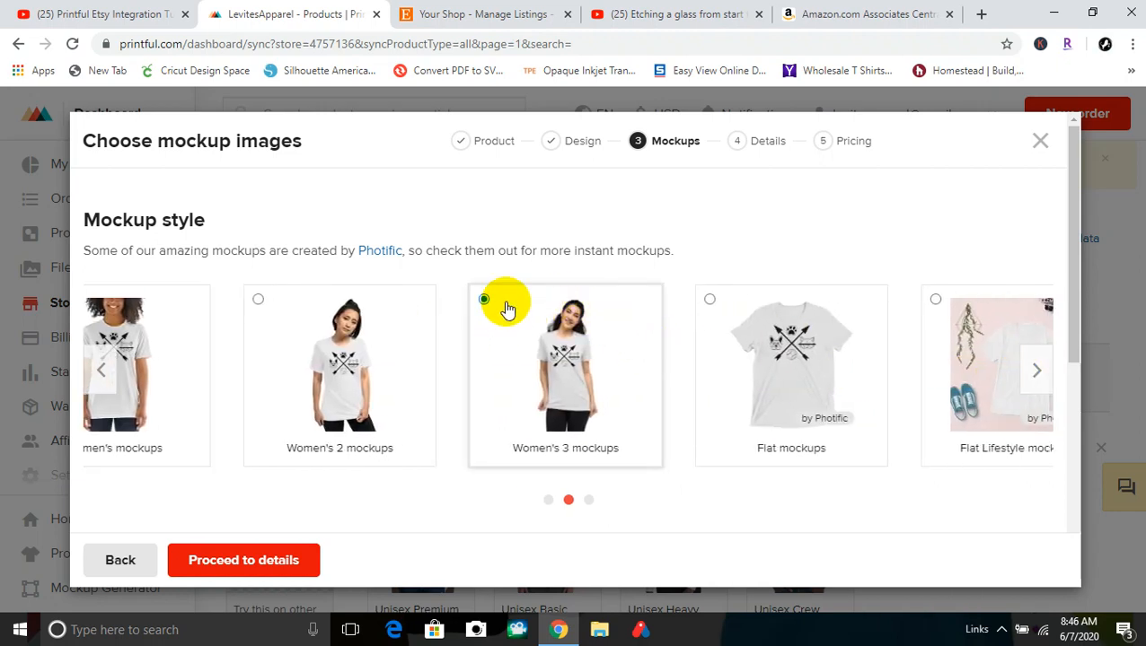
left_click(238, 560)
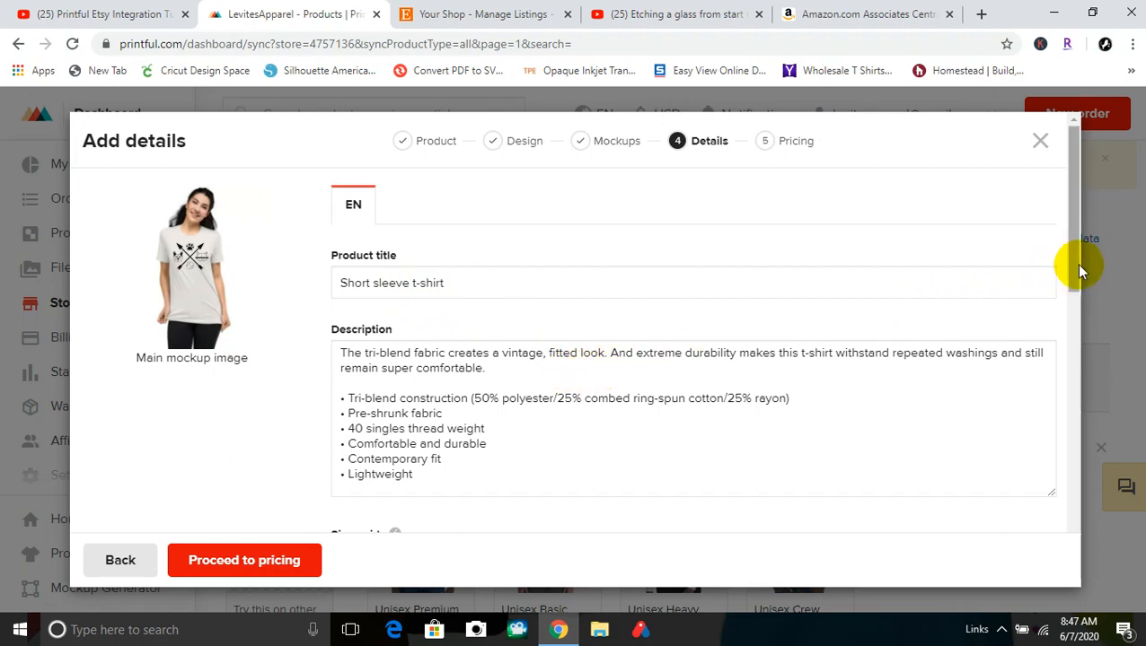
- Accept the prefilled product title and description and proceed to pricing
left_click_drag(1080, 267, 1082, 233)
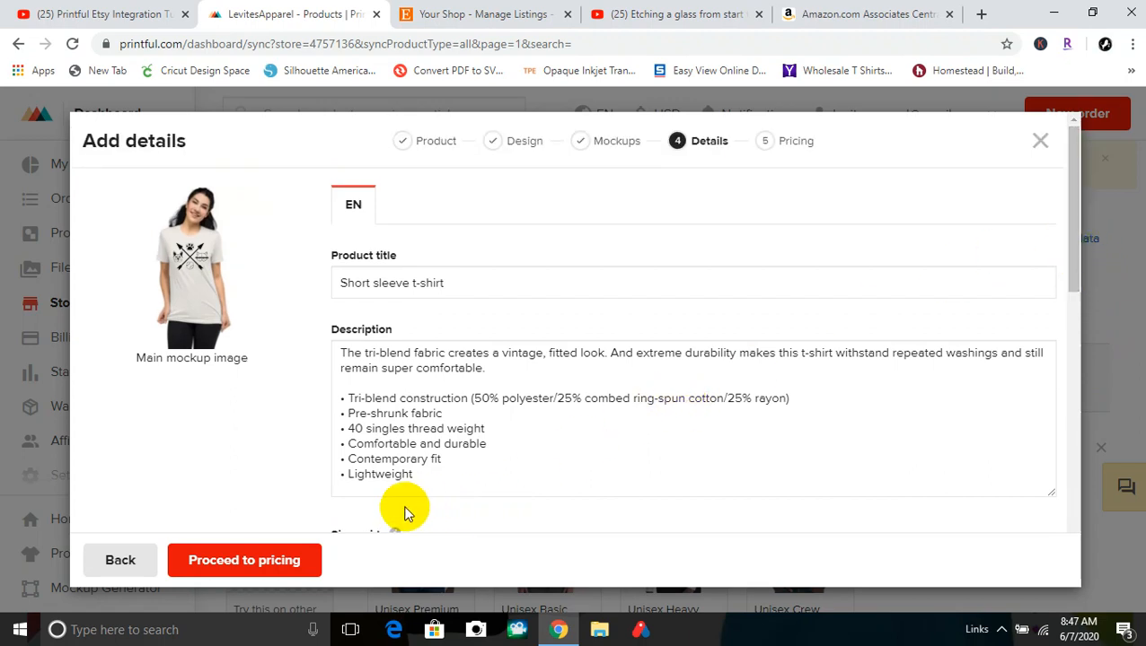
left_click(231, 561)
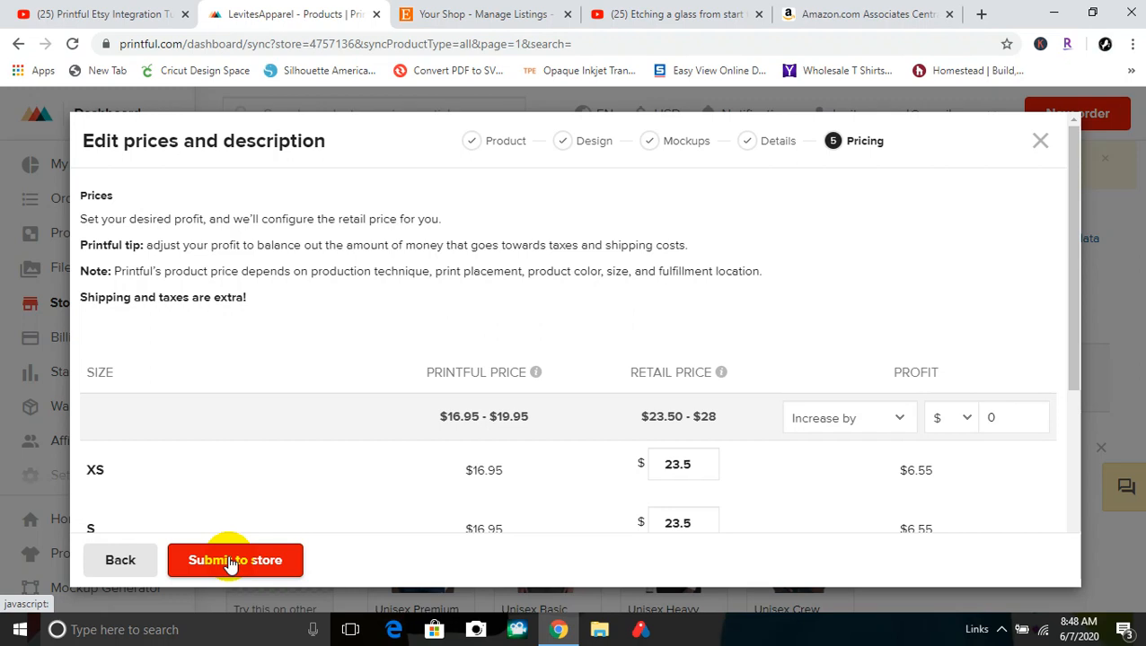
left_click(107, 572)
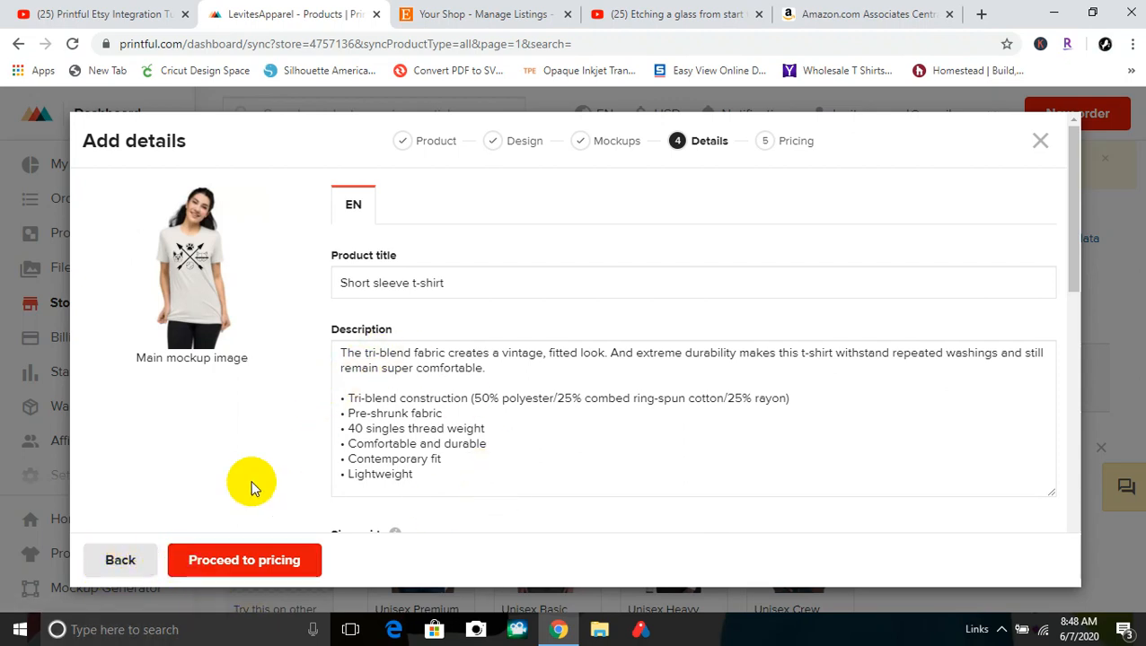
left_click(284, 568)
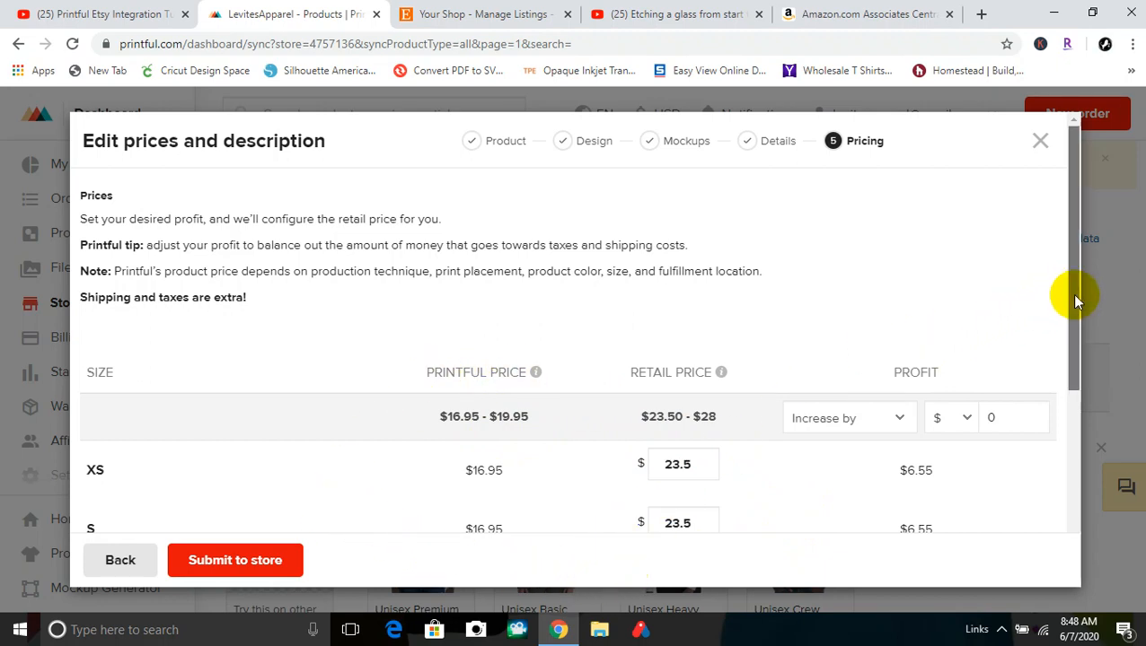
- Review the Printful price, retail price and profit for each shirt size from XS to 3XL
left_click_drag(1075, 296, 1106, 489)
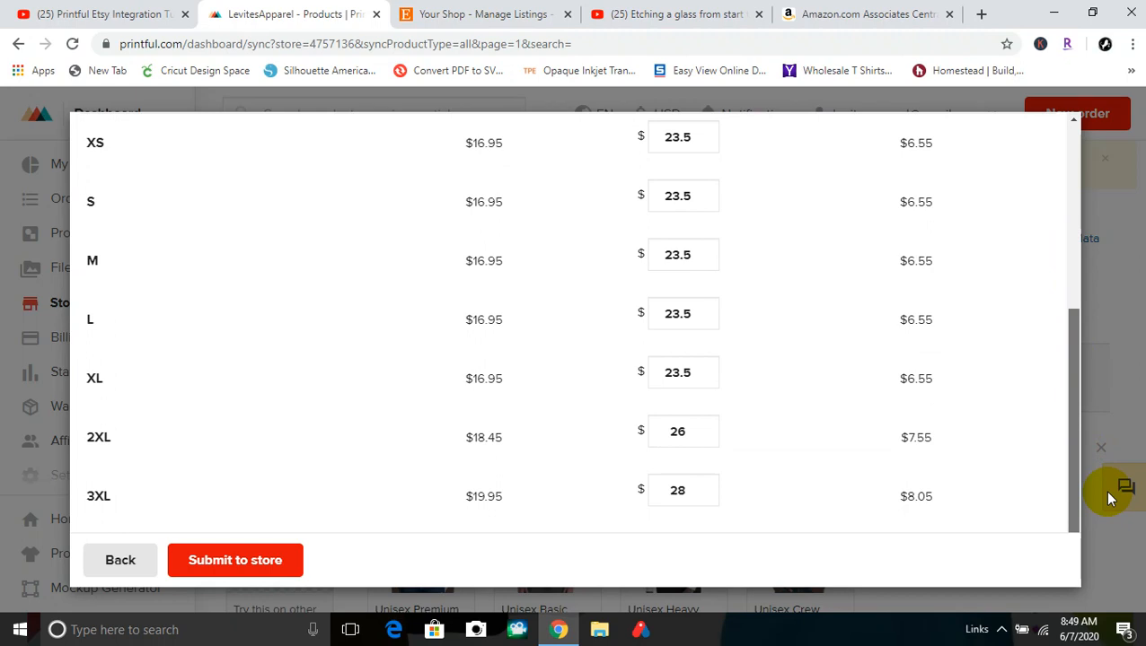
scroll(1102, 476, "up", 1)
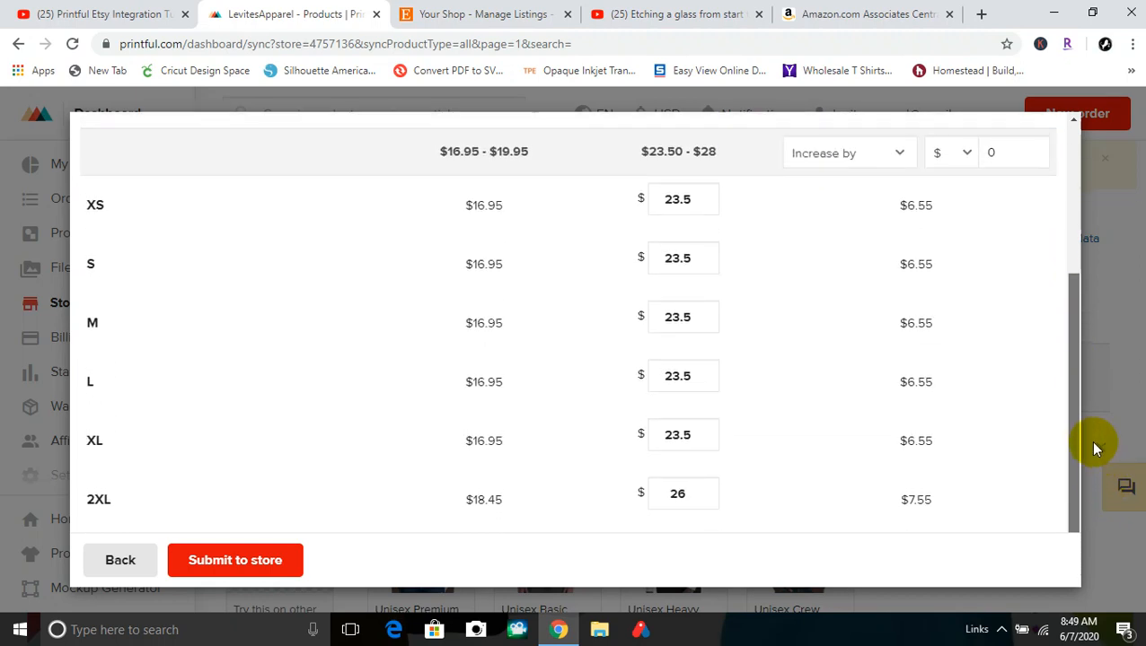
scroll(1085, 415, "up", 3)
scroll(1080, 359, "up", 2)
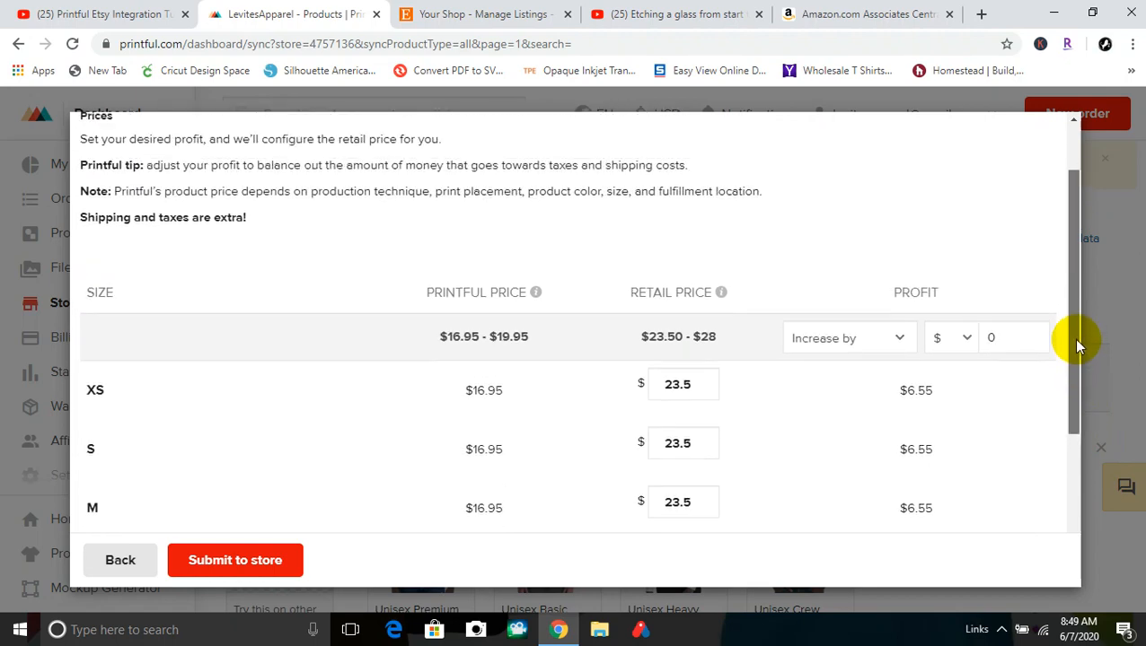
scroll(1070, 328, "up", 1)
scroll(1089, 393, "down", 4)
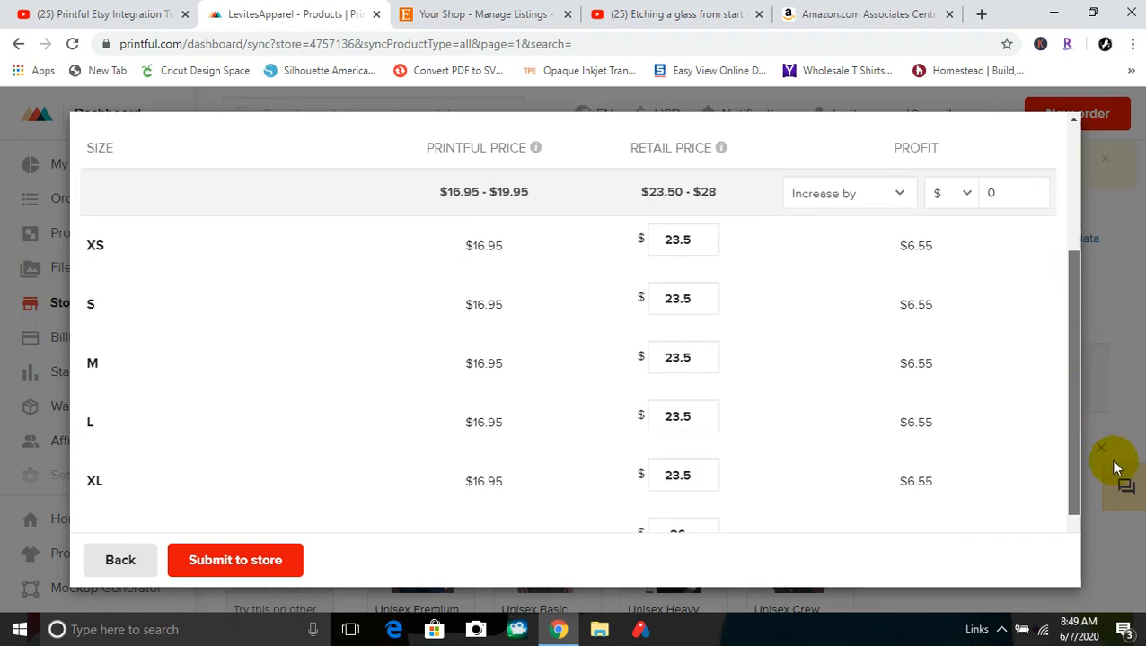
- Submit the shirt to the store with the prefilled retail prices of $23.50 to $28 and find its entry in the product list
scroll(1114, 467, "down", 2)
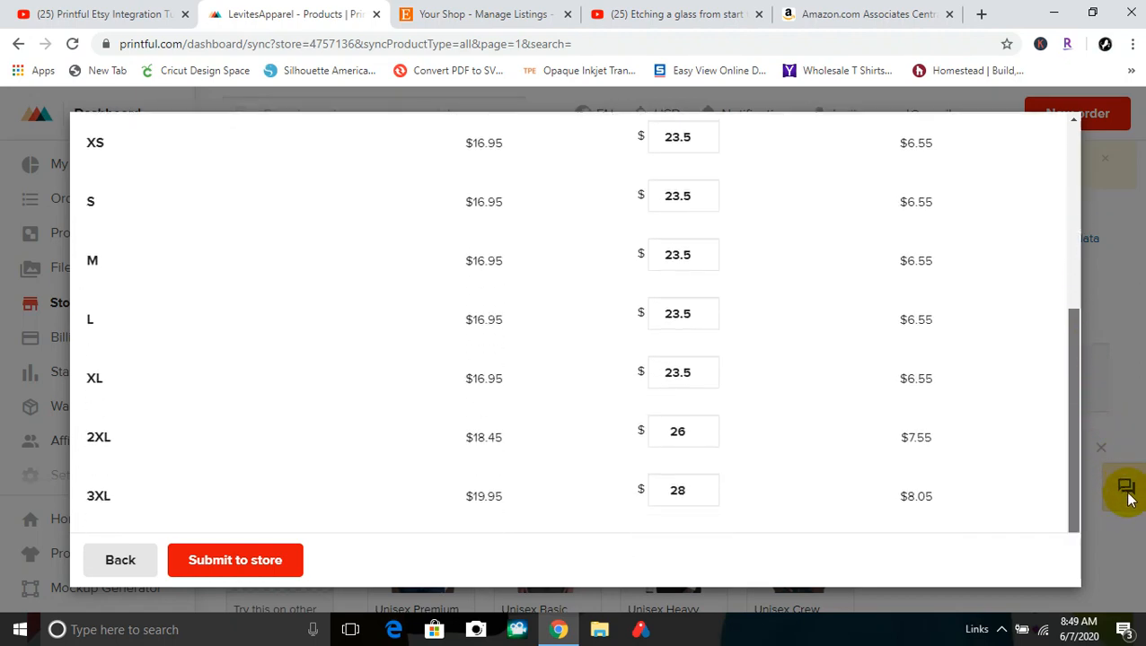
scroll(1099, 396, "up", 3)
scroll(1103, 388, "up", 3)
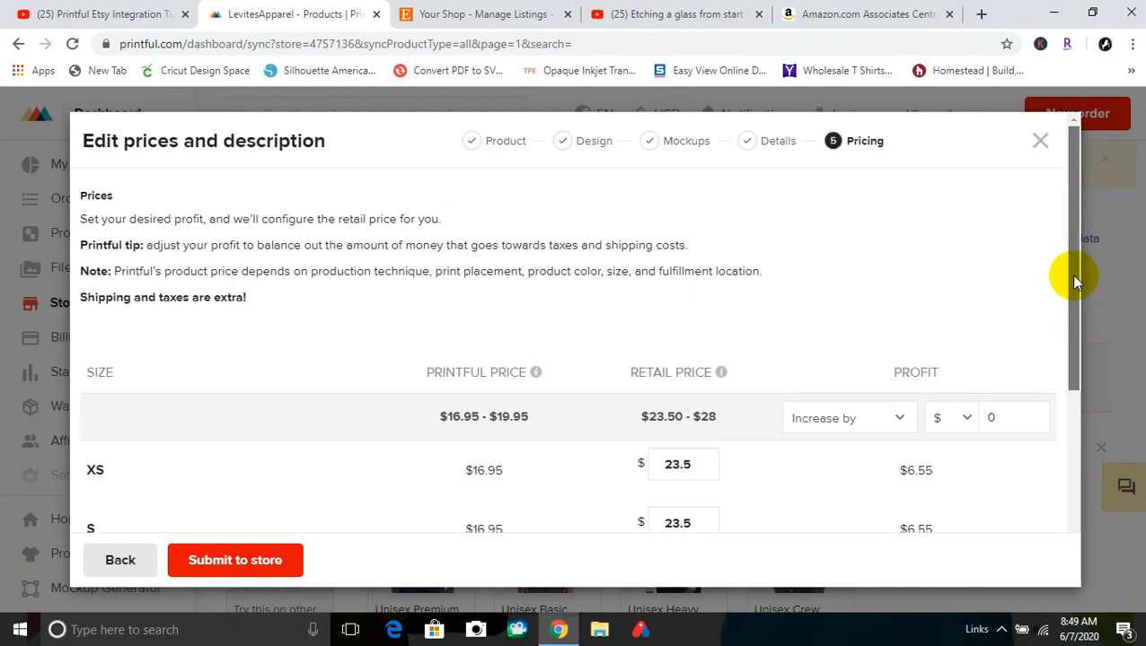
scroll(1077, 278, "down", 2)
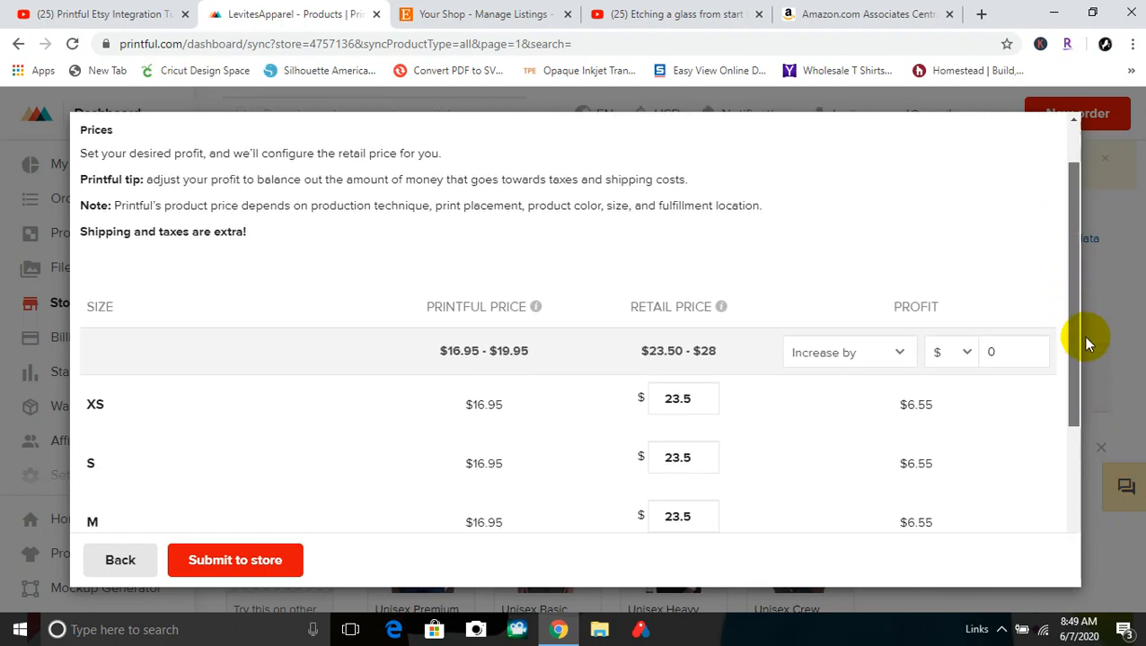
scroll(1104, 388, "down", 1)
scroll(1104, 395, "down", 1)
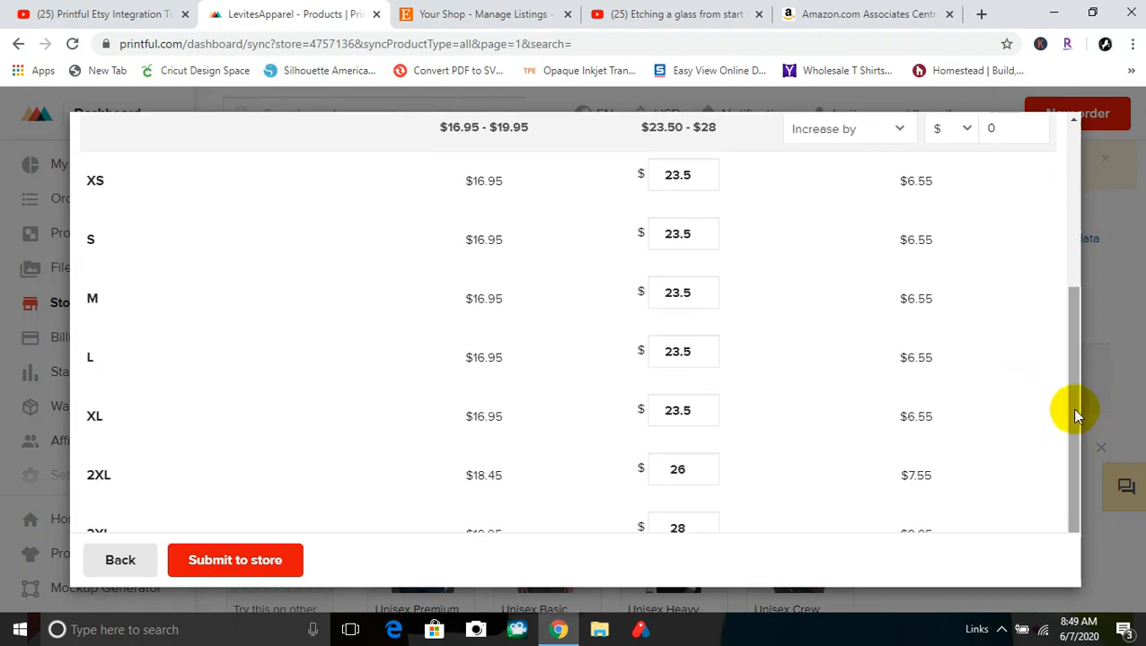
scroll(1069, 407, "up", 2)
scroll(1056, 260, "up", 1)
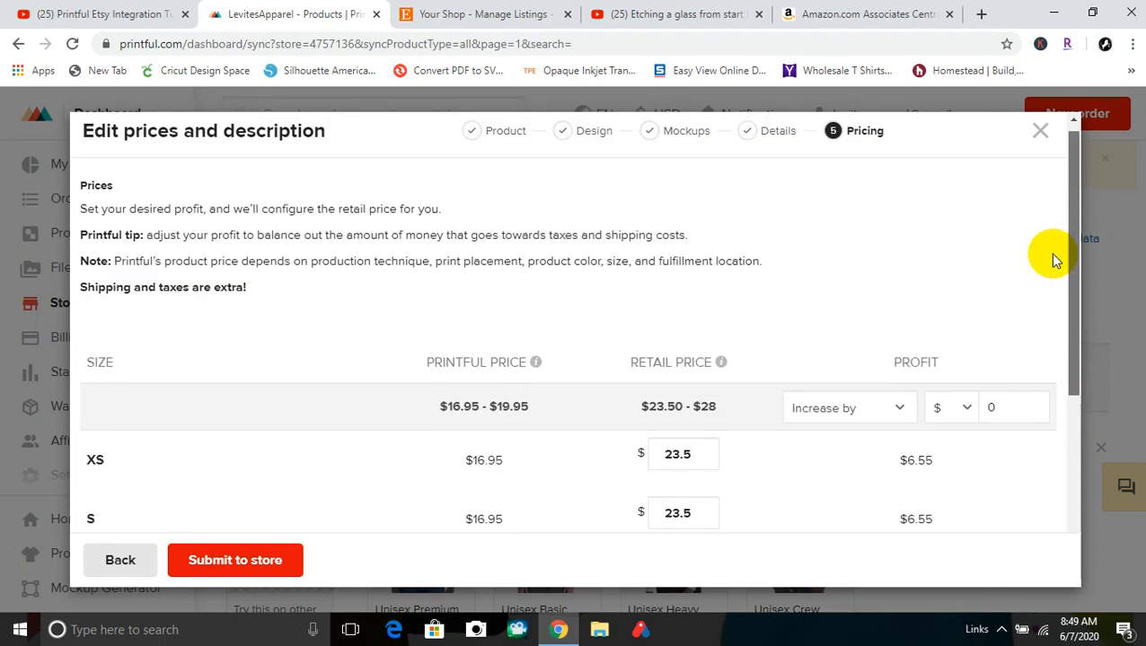
scroll(1056, 350, "down", 2)
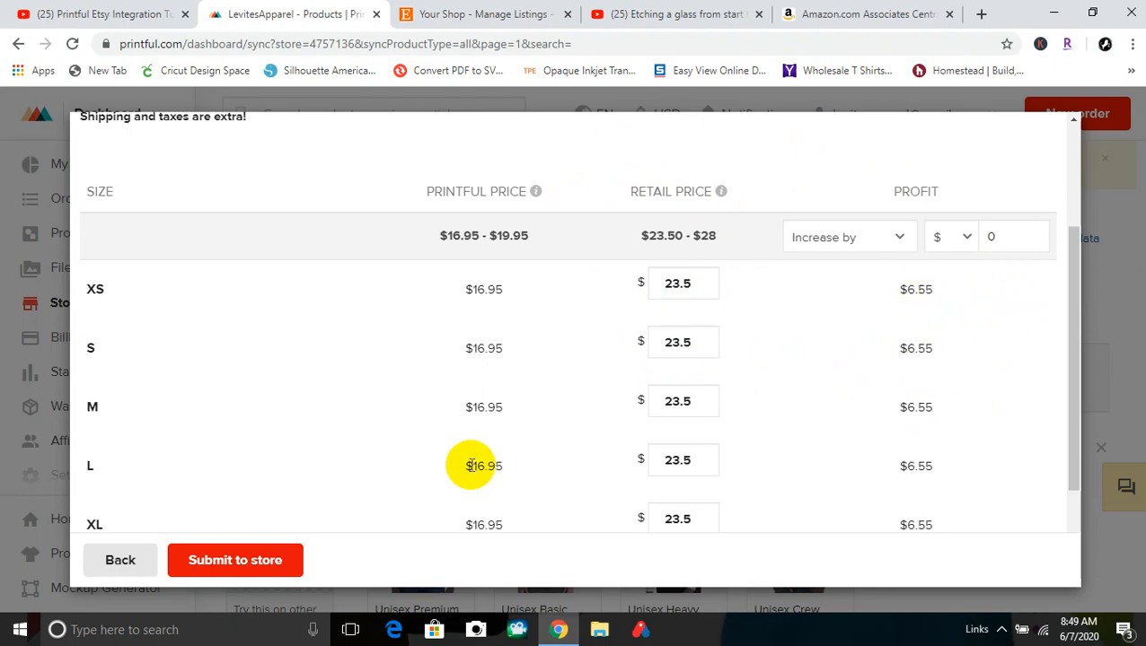
left_click(233, 560)
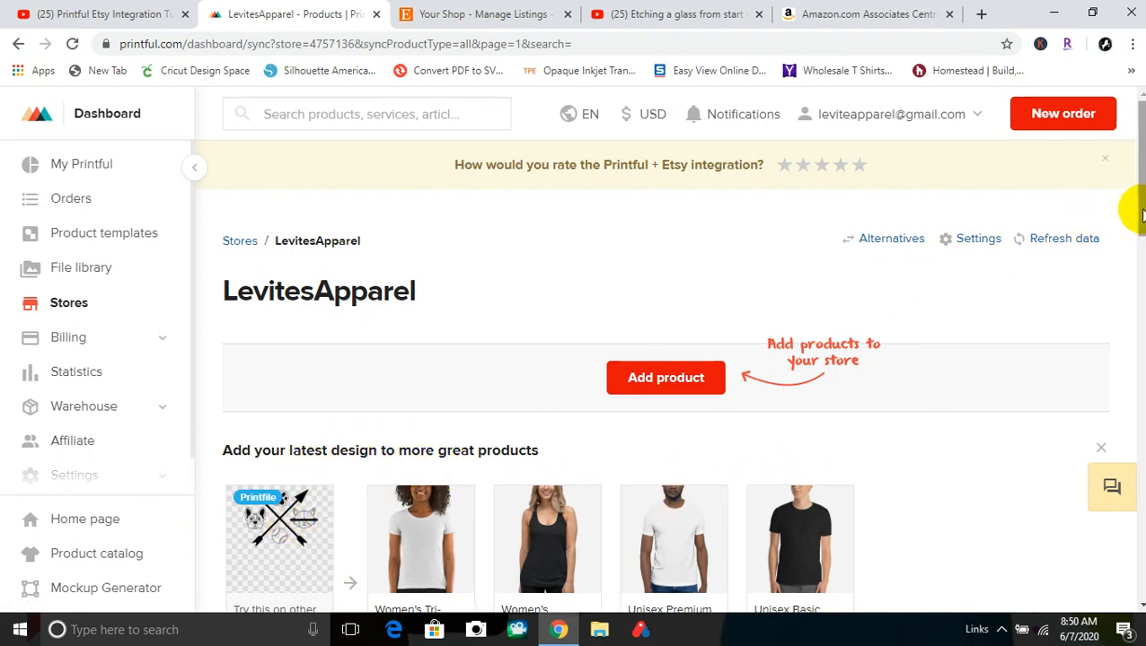
left_click_drag(1142, 214, 1142, 393)
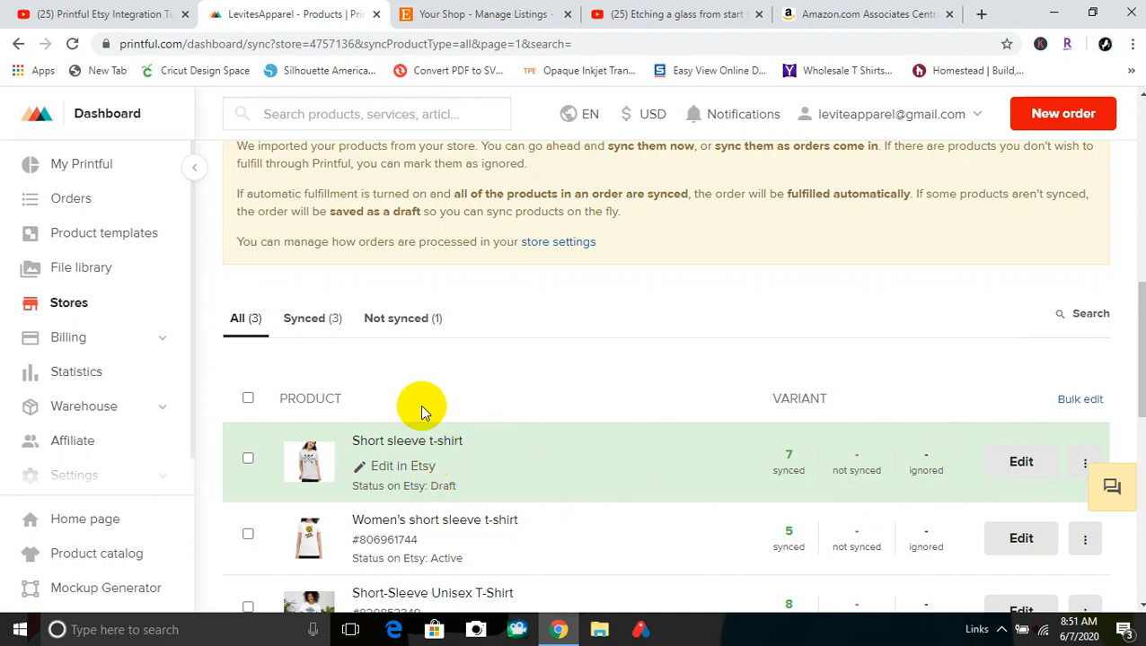
- Switch to the Etsy shop's listings and reload the page to check for the newly submitted shirt
left_click(460, 17)
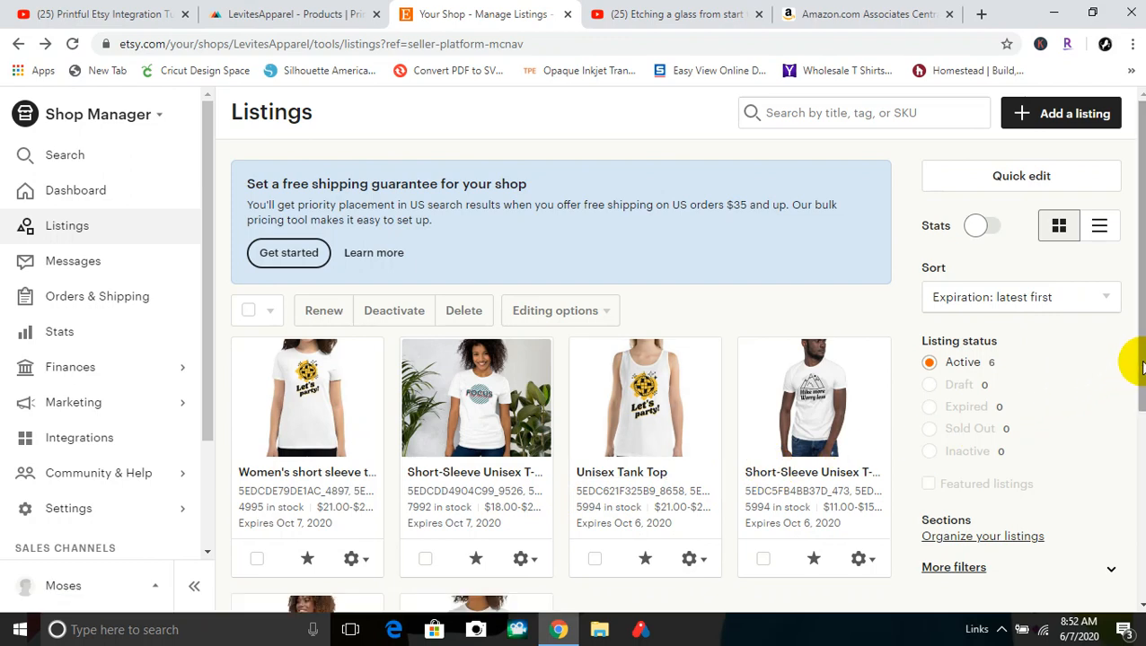
scroll(1133, 377, "down", 3)
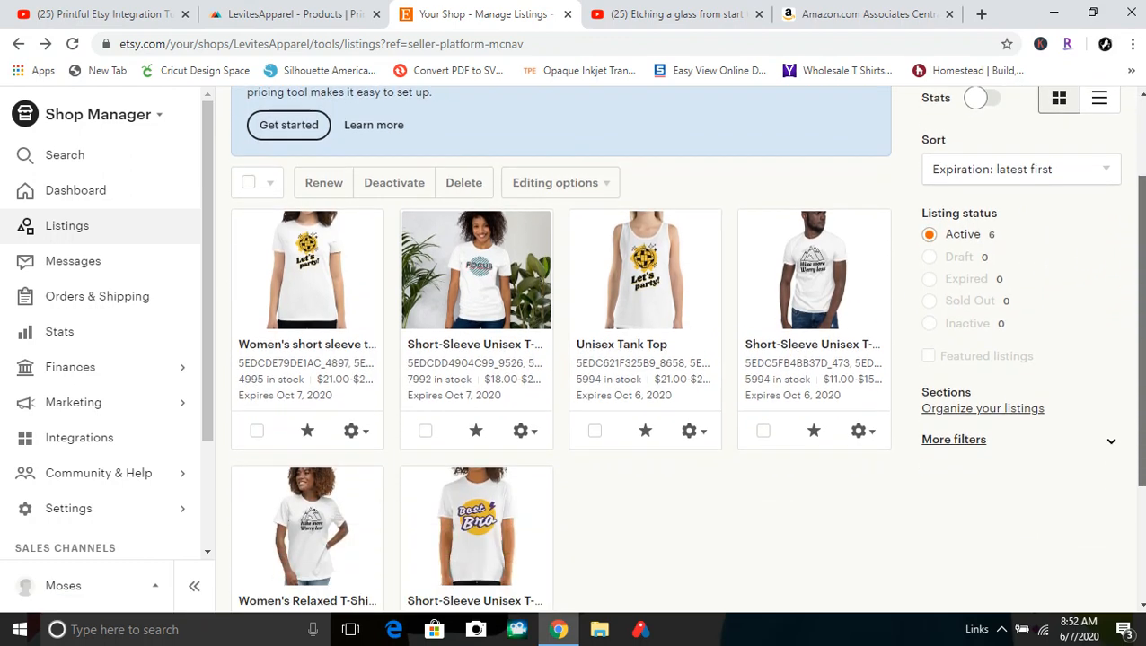
mouse_move(1133, 452)
left_mouse_down()
mouse_move(1133, 481)
mouse_move(1131, 431)
left_mouse_up()
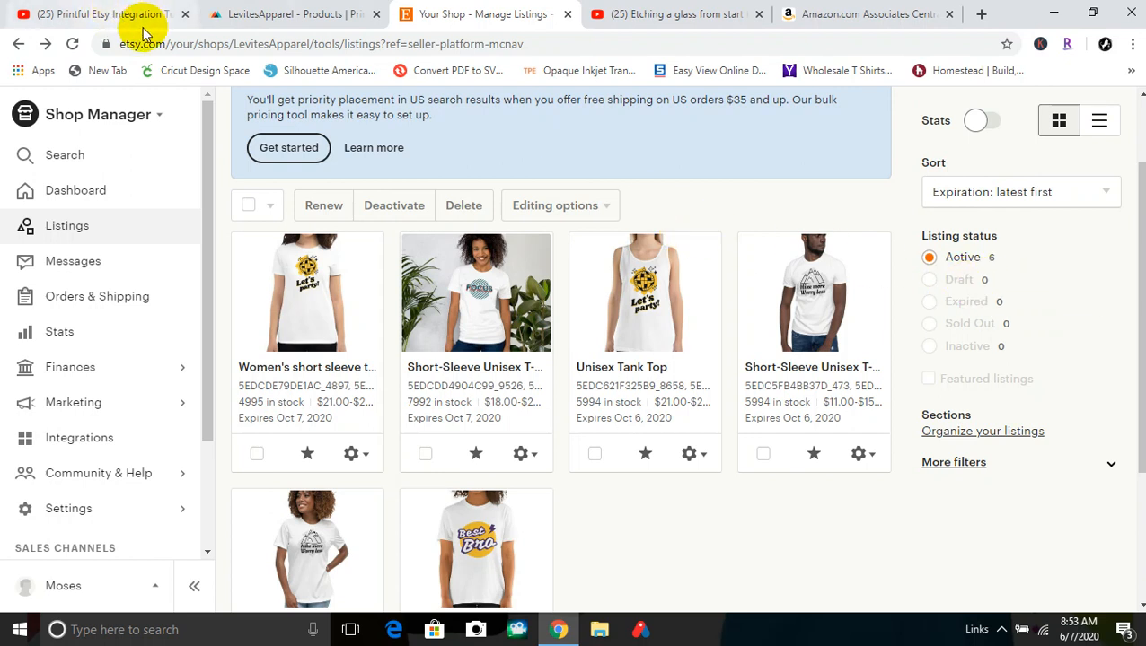
left_click(74, 45)
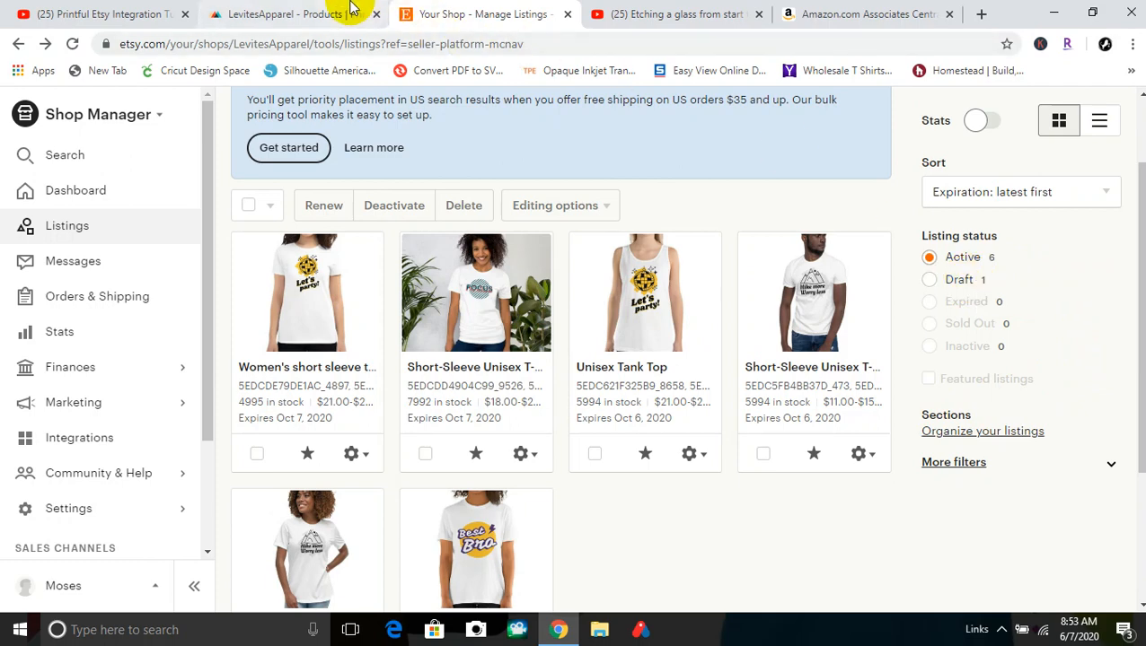
- Return to the Printful store page and look over the product list with its sync and Etsy statuses
left_click(290, 18)
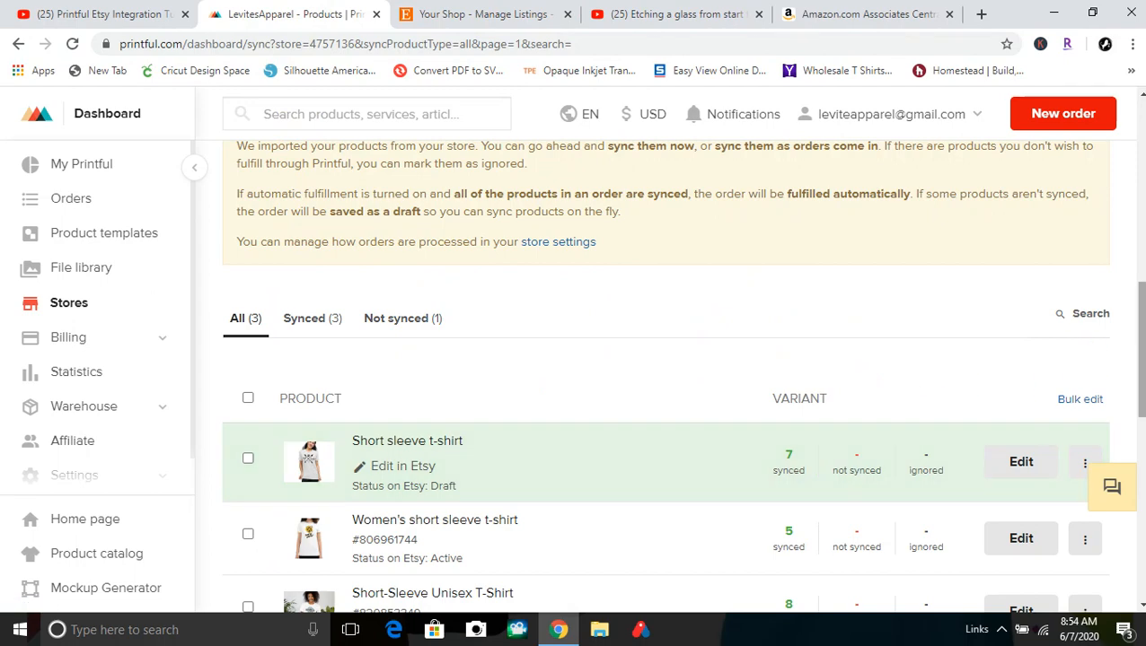
left_click_drag(1141, 359, 1113, 189)
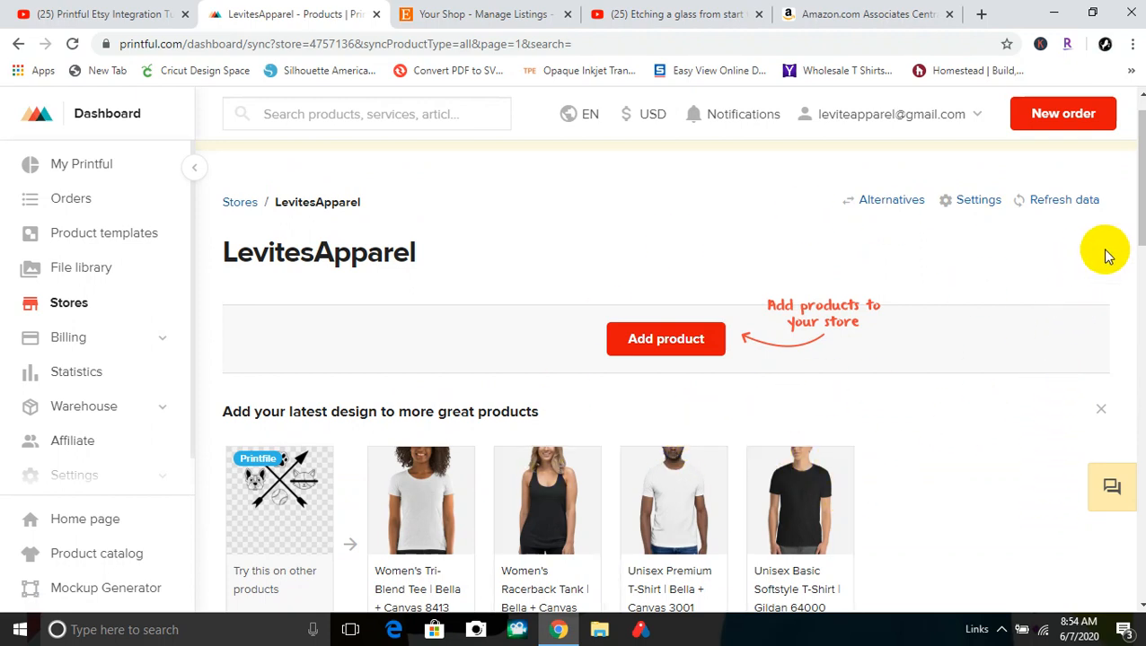
scroll(1137, 242, "down", 5)
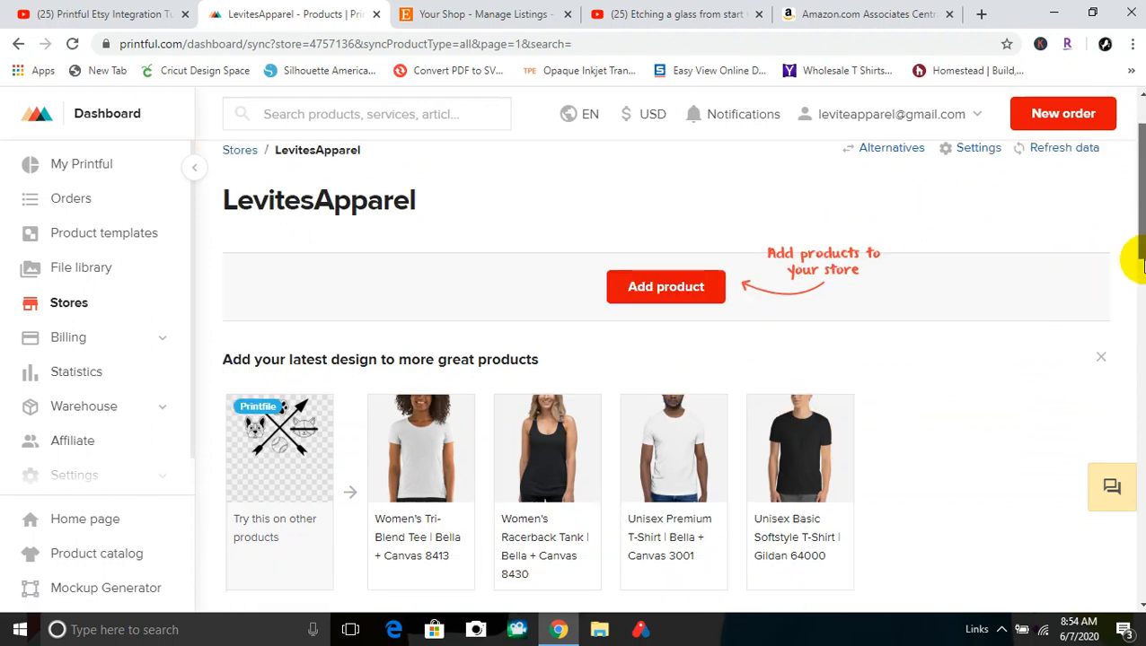
scroll(1136, 269, "down", 3)
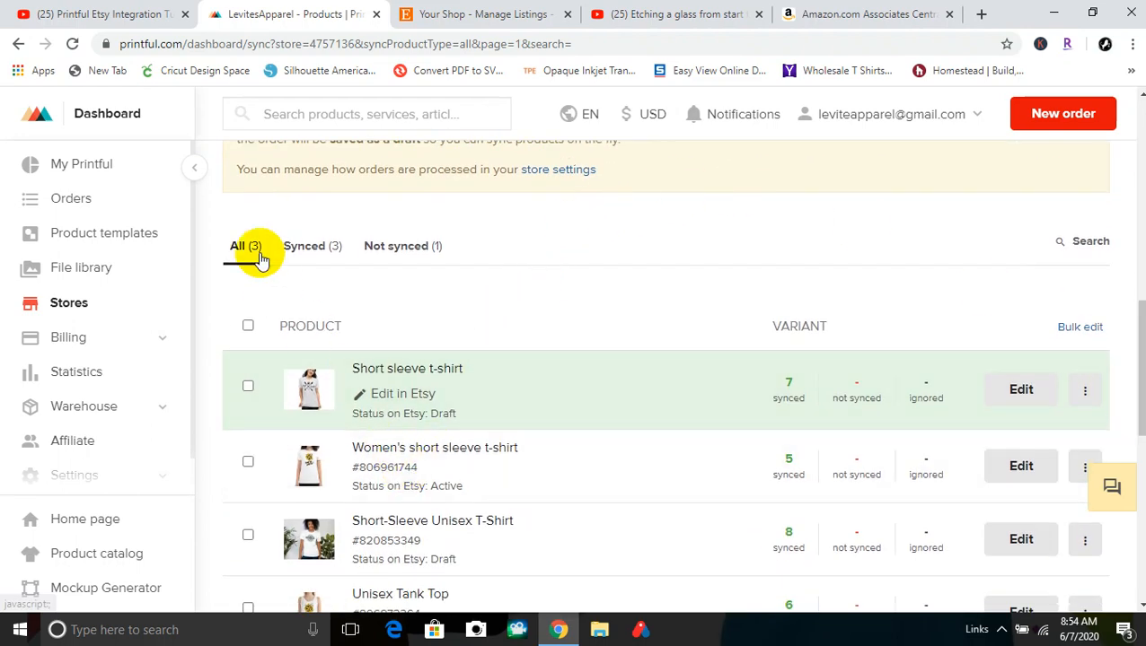
left_click(248, 326)
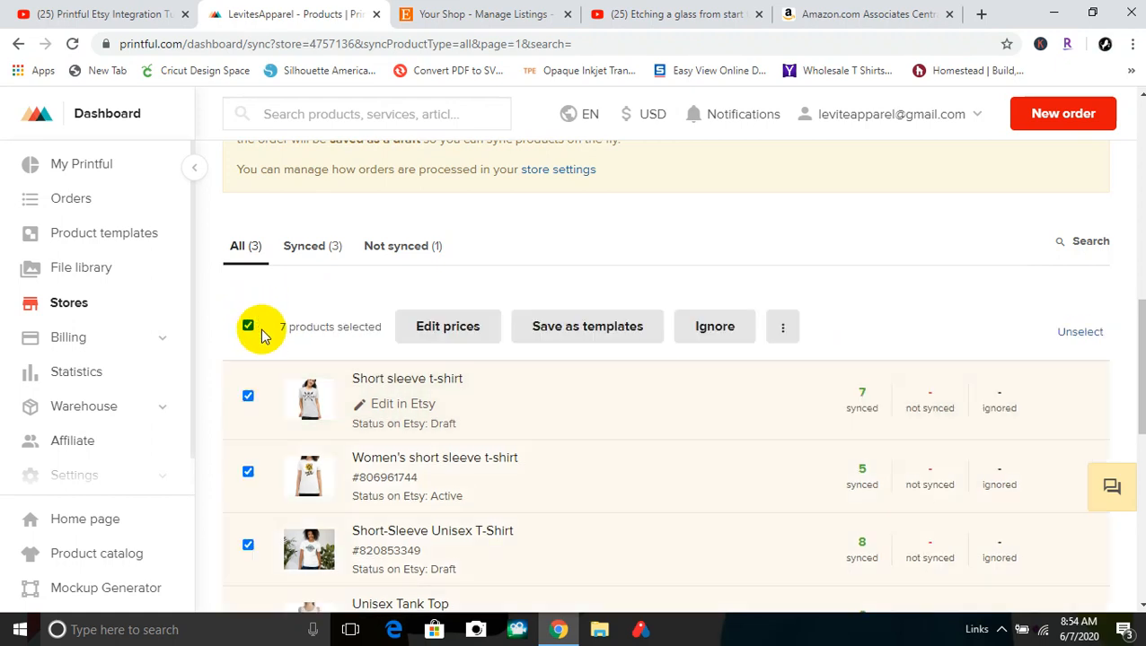
left_click(247, 327)
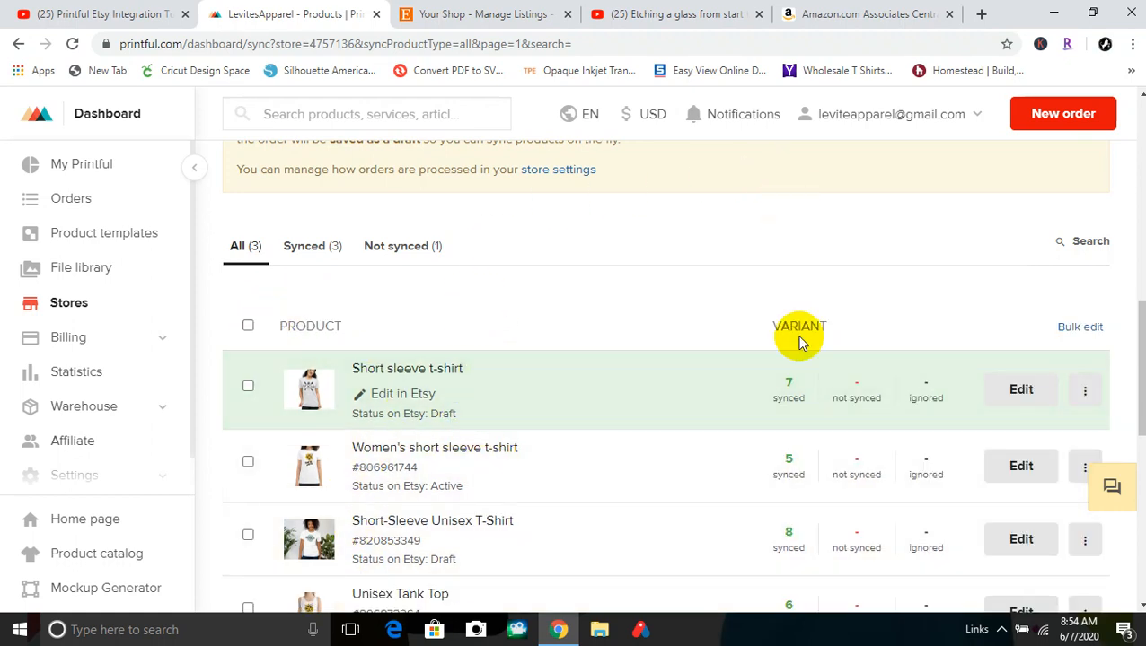
- Switch to the Etsy listings, filter them to drafts, and publish the "Short sleeve t-shirt" listing
left_click(435, 16)
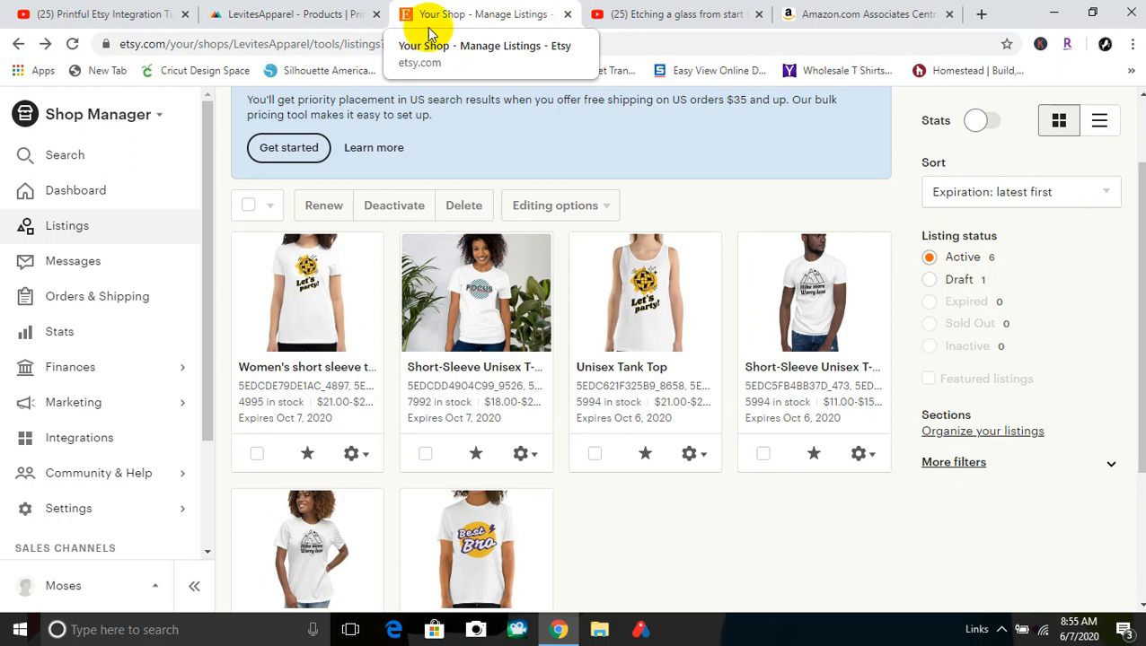
left_click(968, 281)
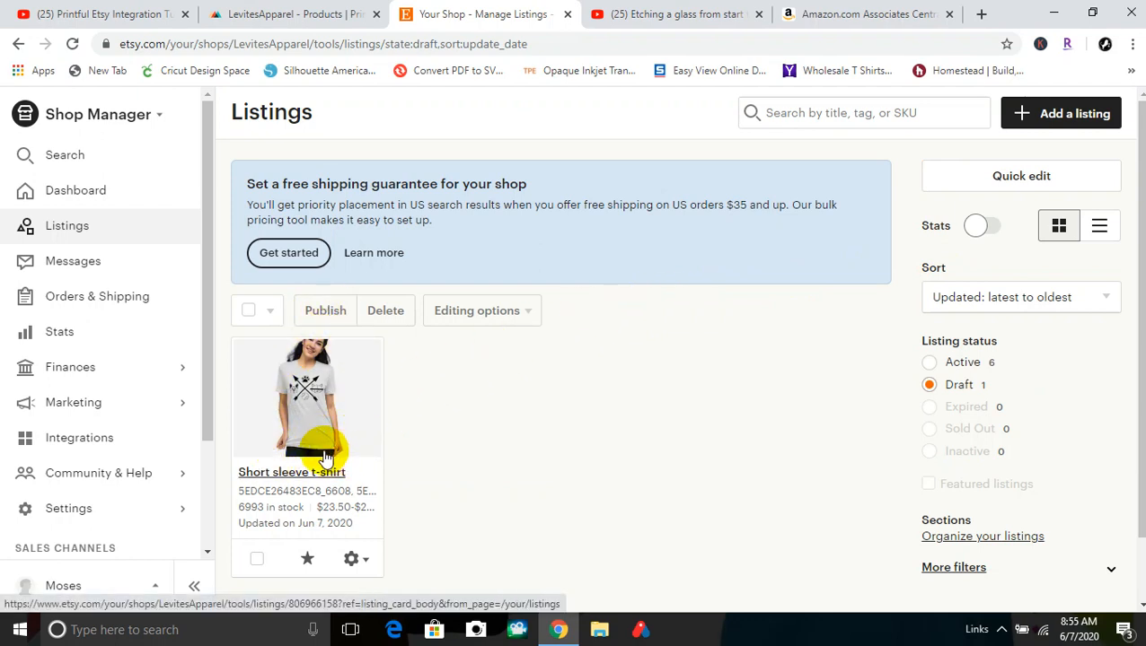
left_click(247, 309)
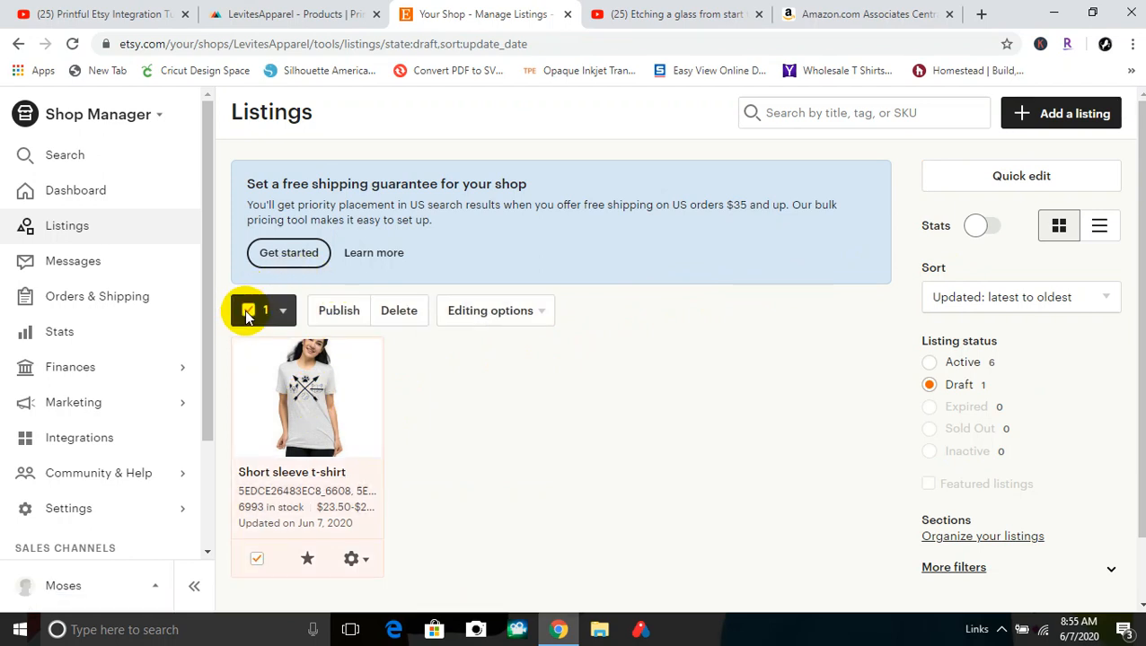
left_click(246, 309)
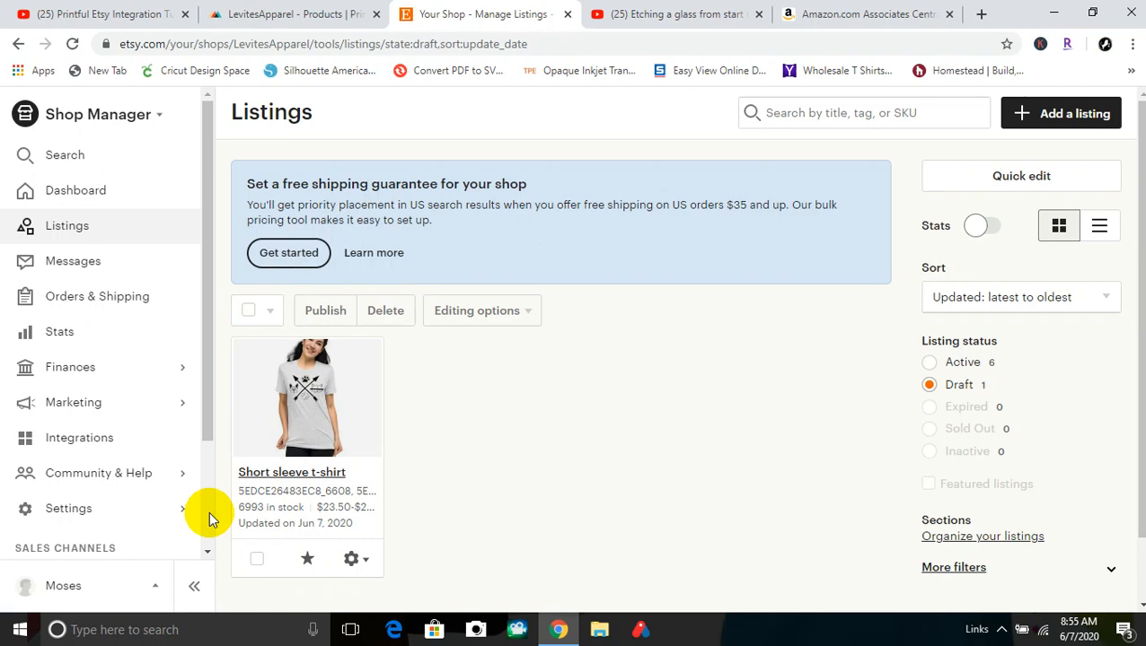
left_click(256, 559)
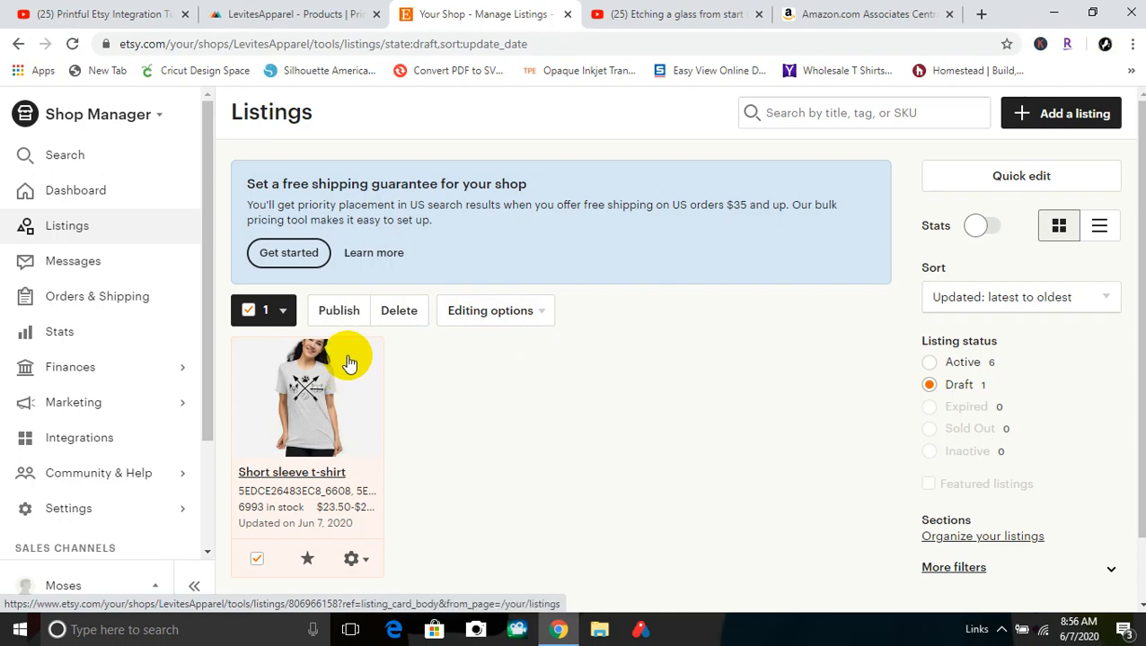
left_click(340, 310)
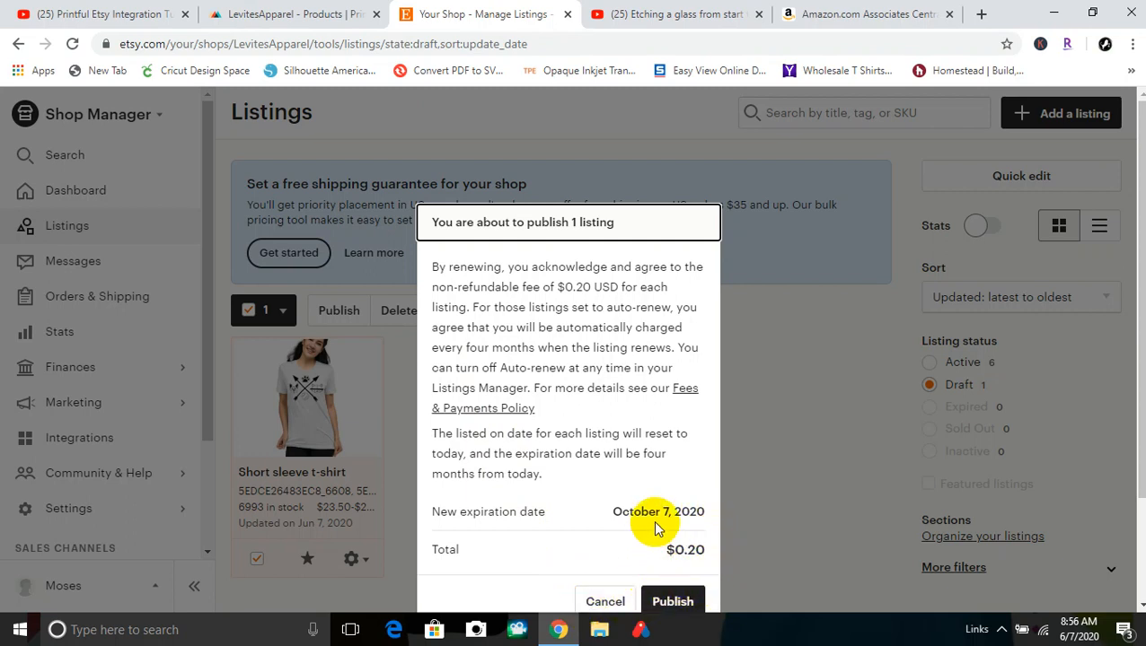
left_click(679, 600)
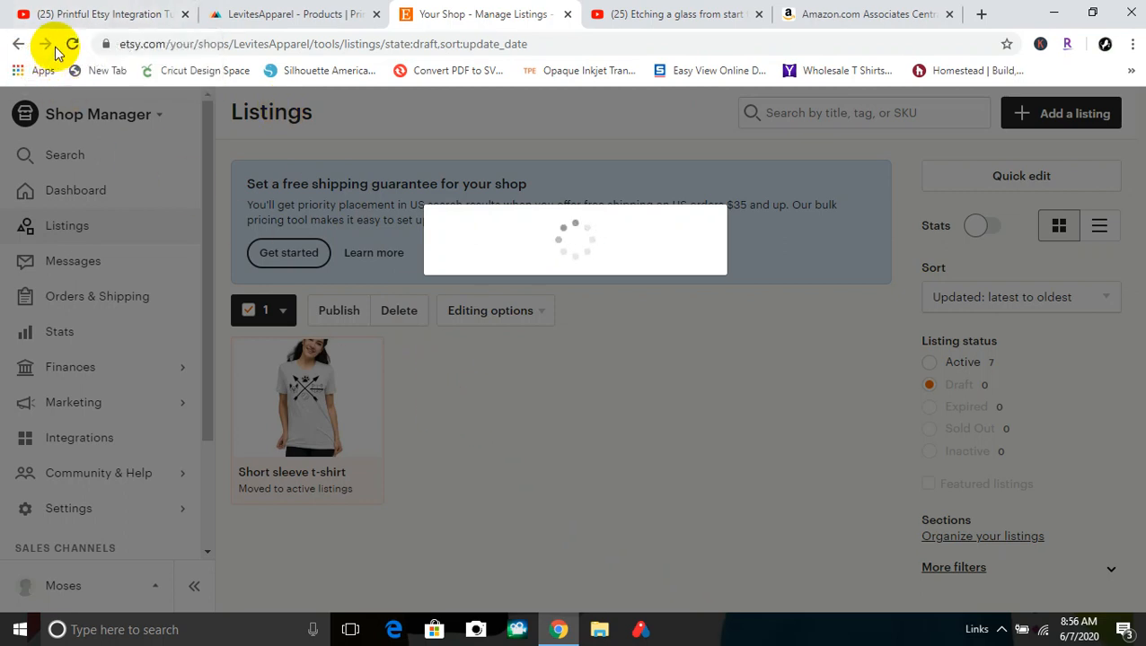
- Reload the Etsy listings and show only the active ones to check the published shirt
left_click(72, 45)
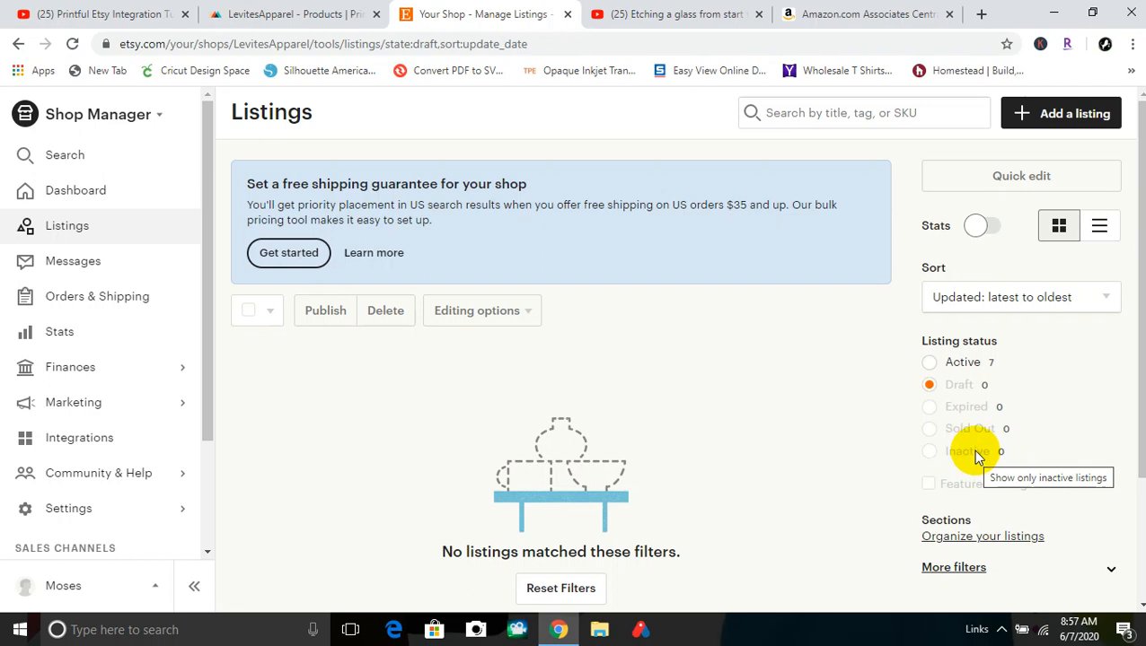
left_click(977, 368)
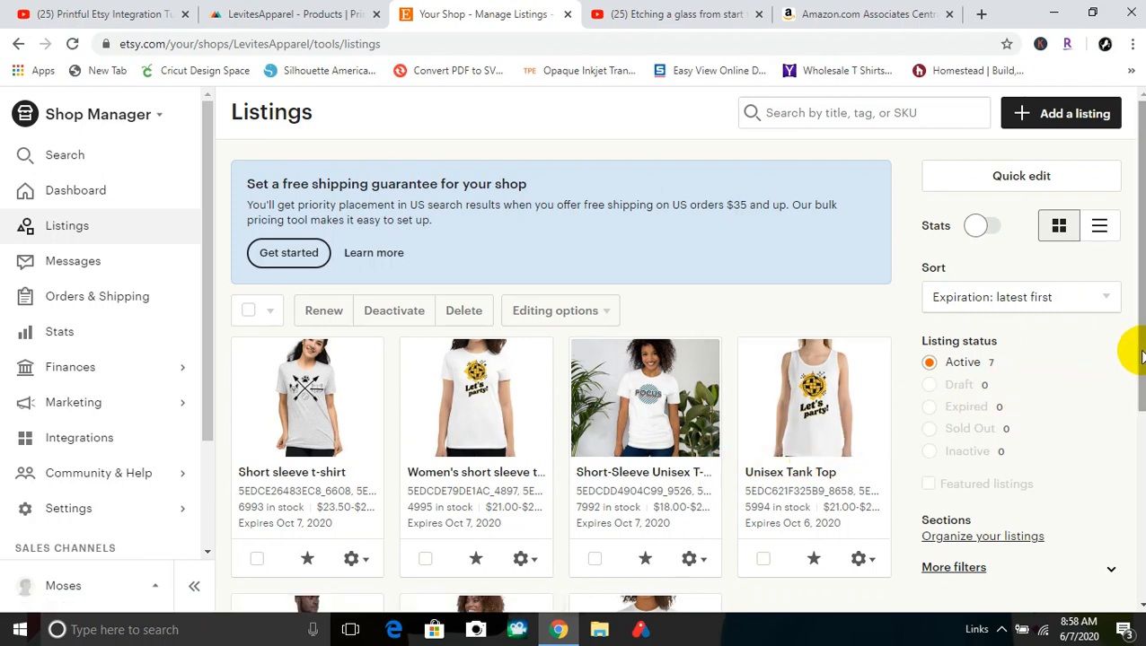
left_click_drag(1141, 357, 1107, 309)
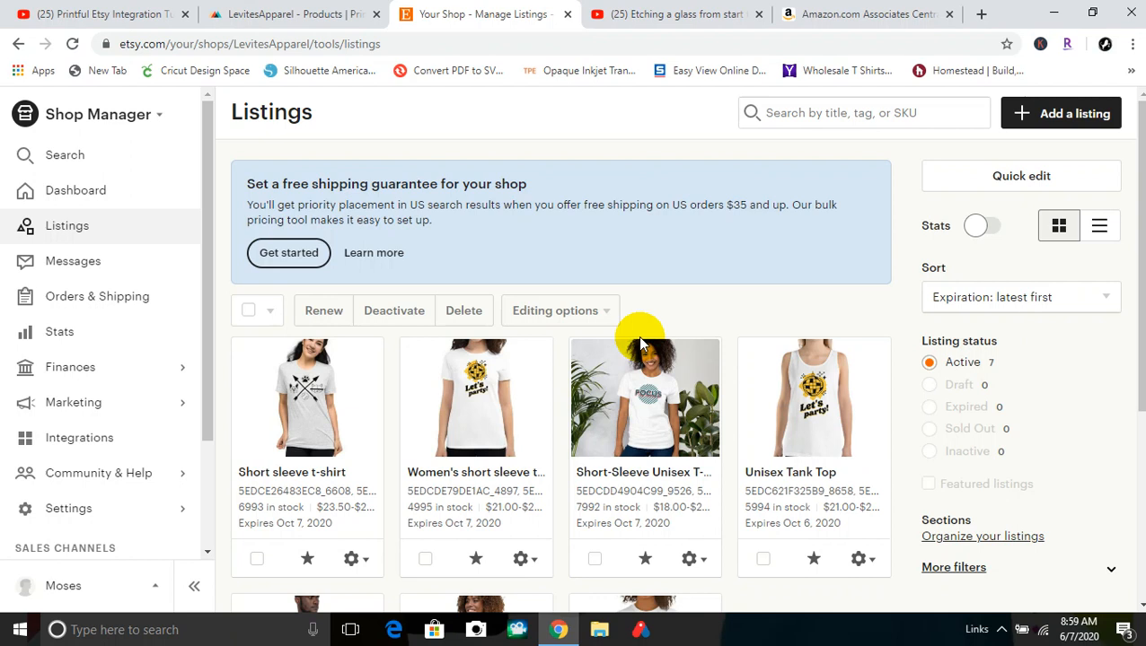
- Open the Short-Sleeve Unisex T-Shirt listing with the plant background, view its photos, and return to the listings discarding any changes
left_click(631, 392)
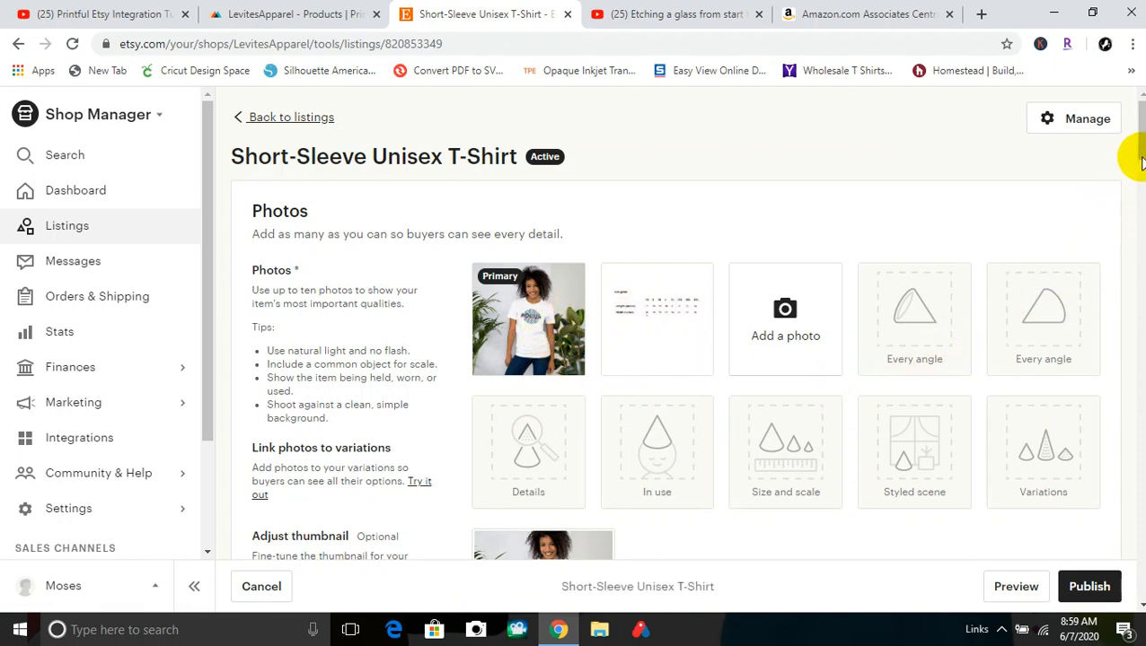
left_click_drag(1142, 154, 1090, 143)
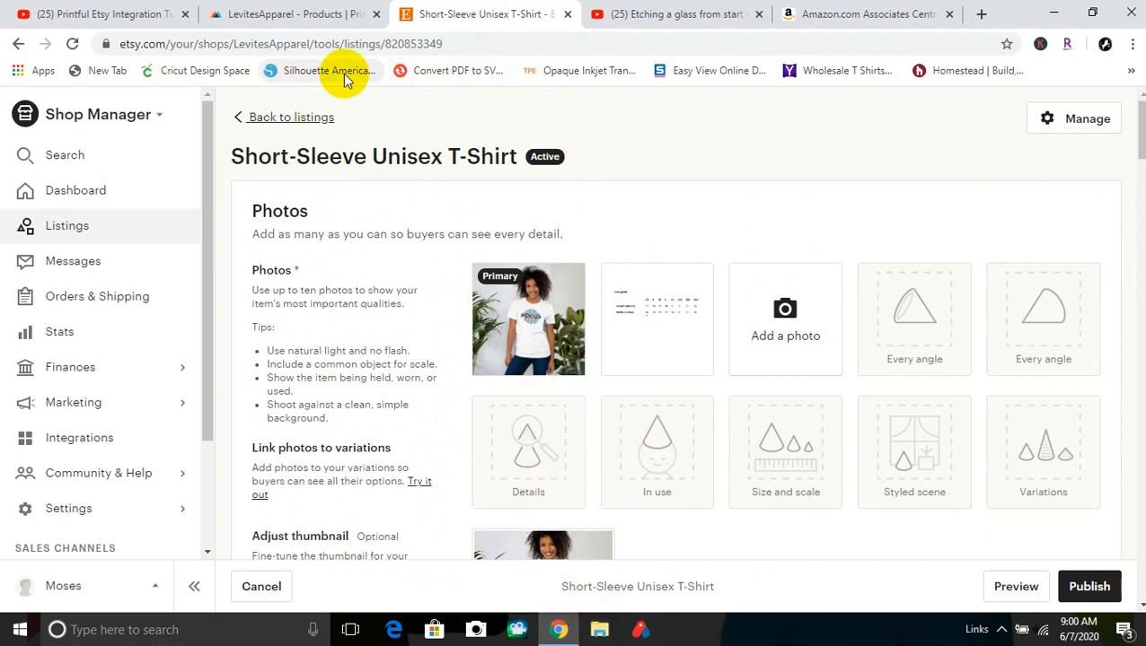
left_click(270, 117)
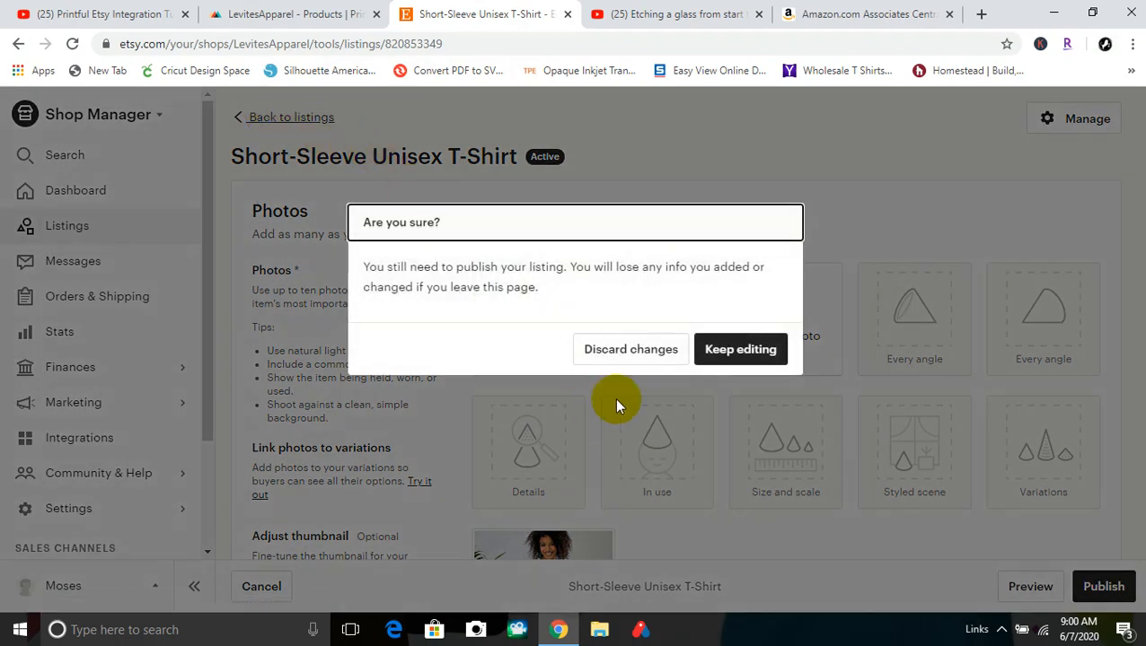
left_click(632, 352)
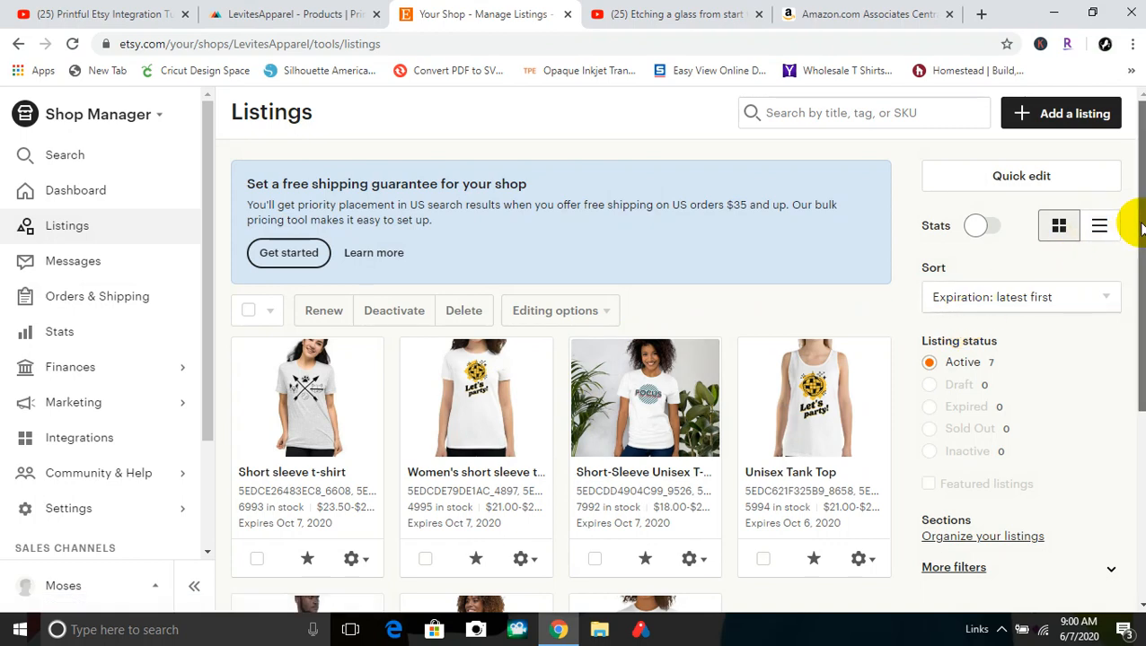
- Open the active Short-Sleeve Unisex T-Shirt listing with the "Hike more Worry less" design and examine its photos
scroll(1133, 230, "down", 2)
scroll(1133, 230, "down", 1)
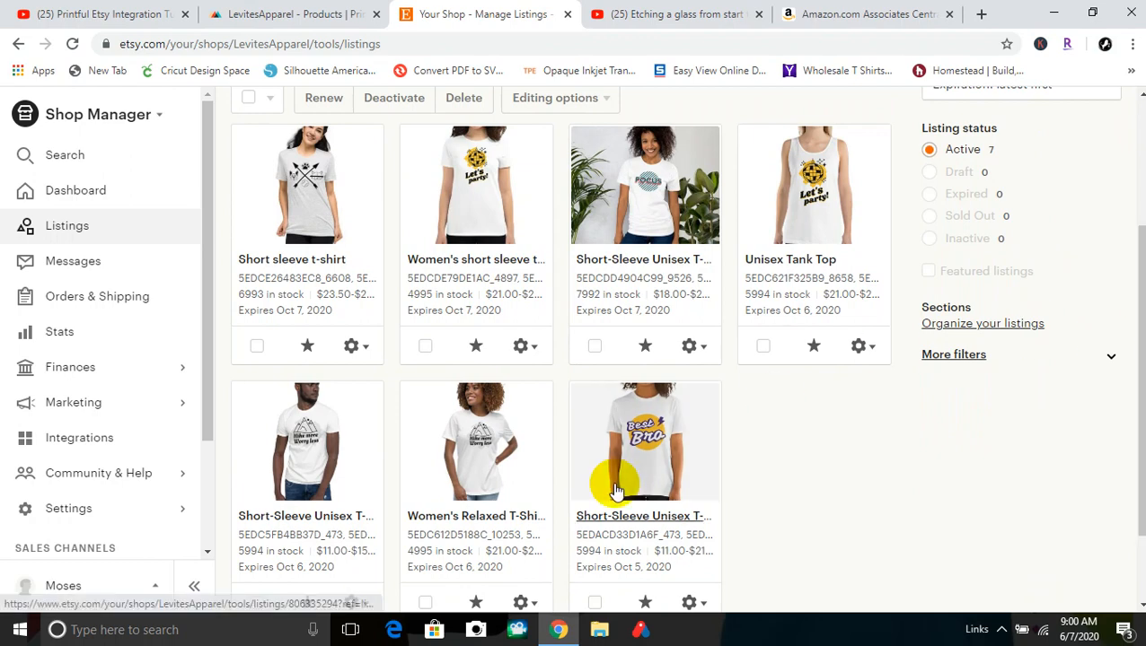
left_click(299, 462)
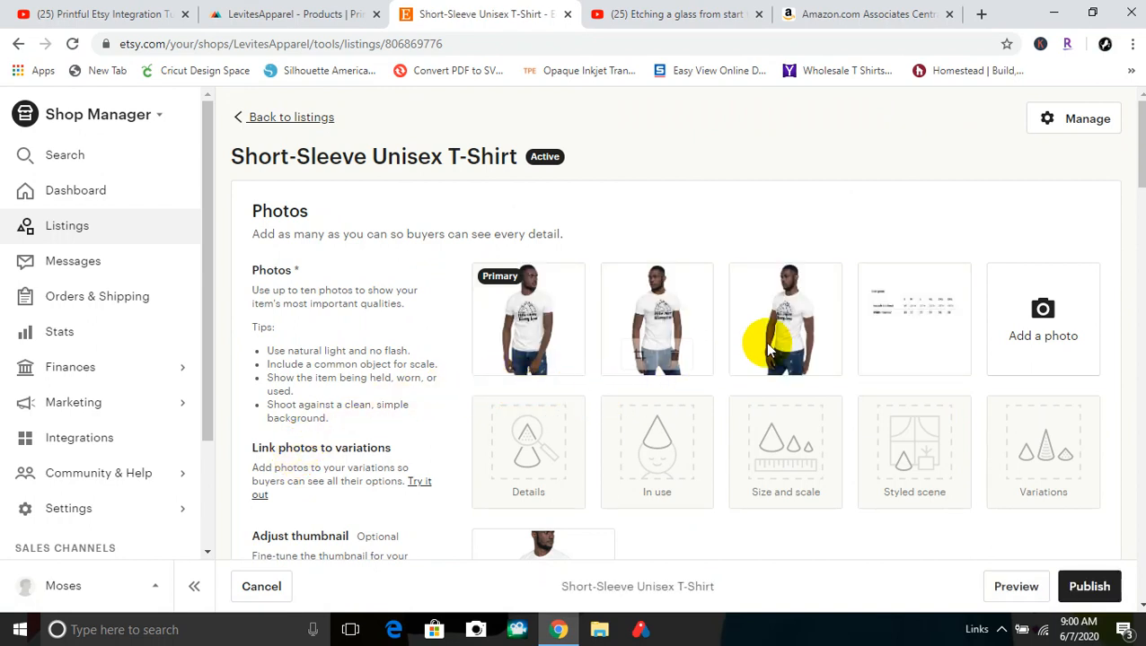
mouse_move(768, 350)
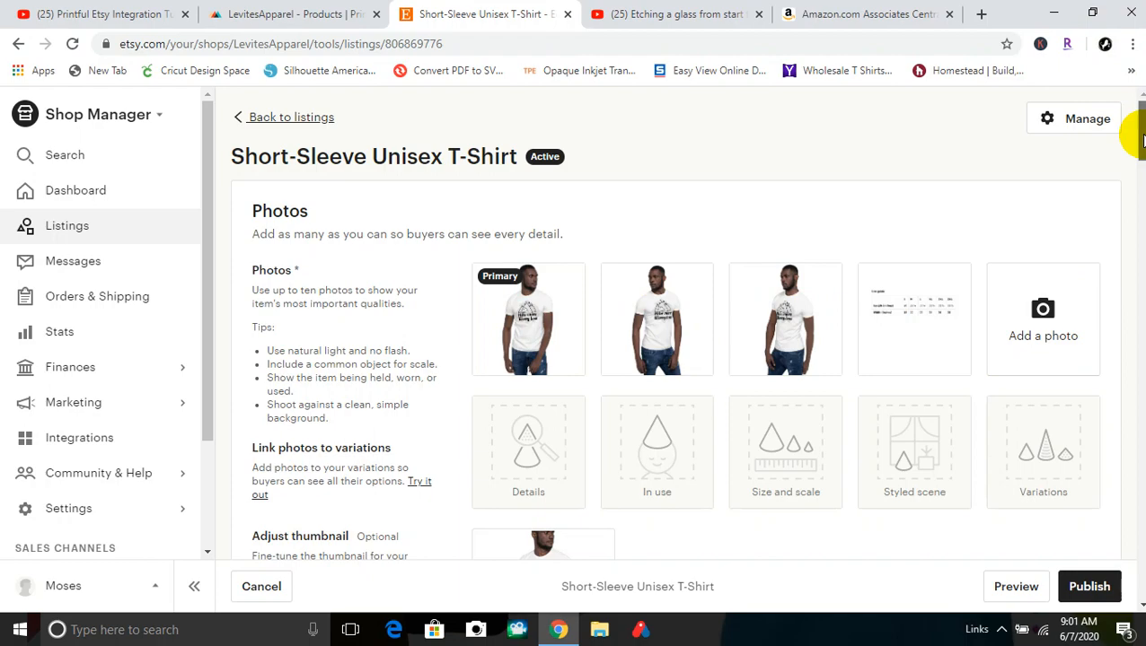
- Switch to the Printful LevitesApparel store page and view its product-adding area above the product list
left_click_drag(1140, 139, 1120, 127)
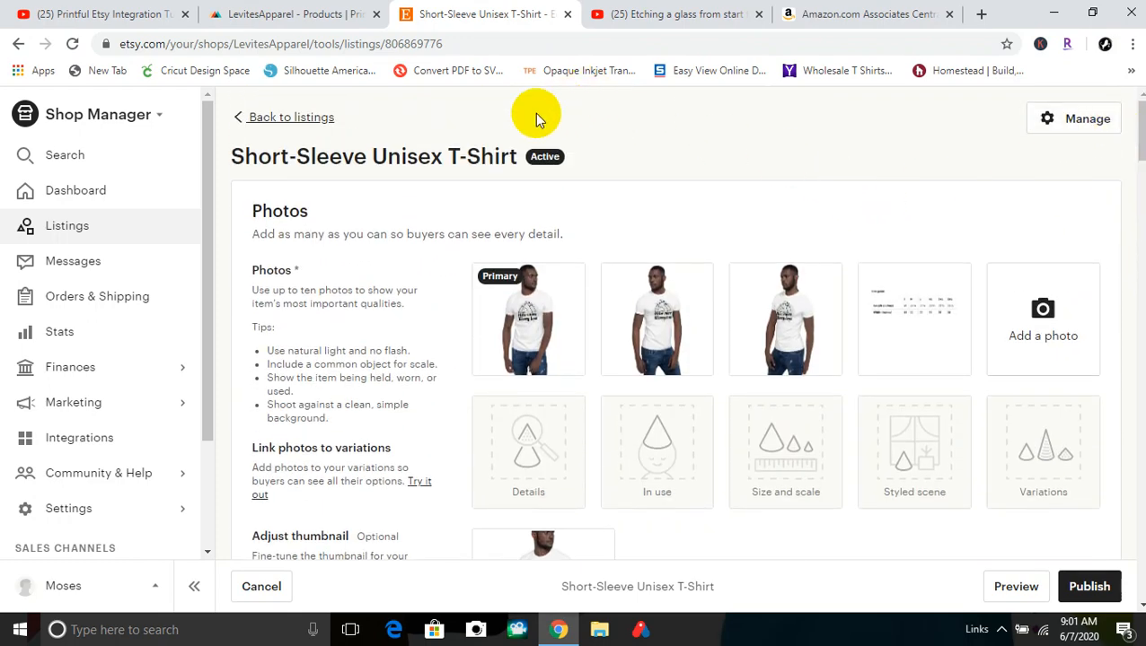
left_click(317, 18)
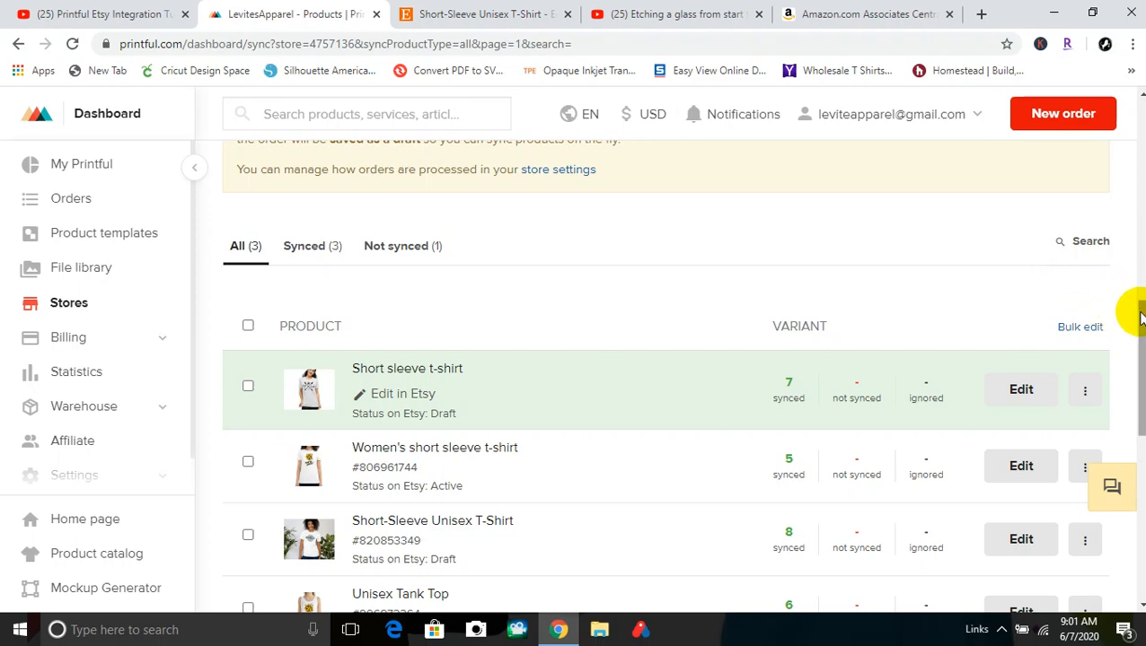
left_click_drag(1140, 316, 1091, 106)
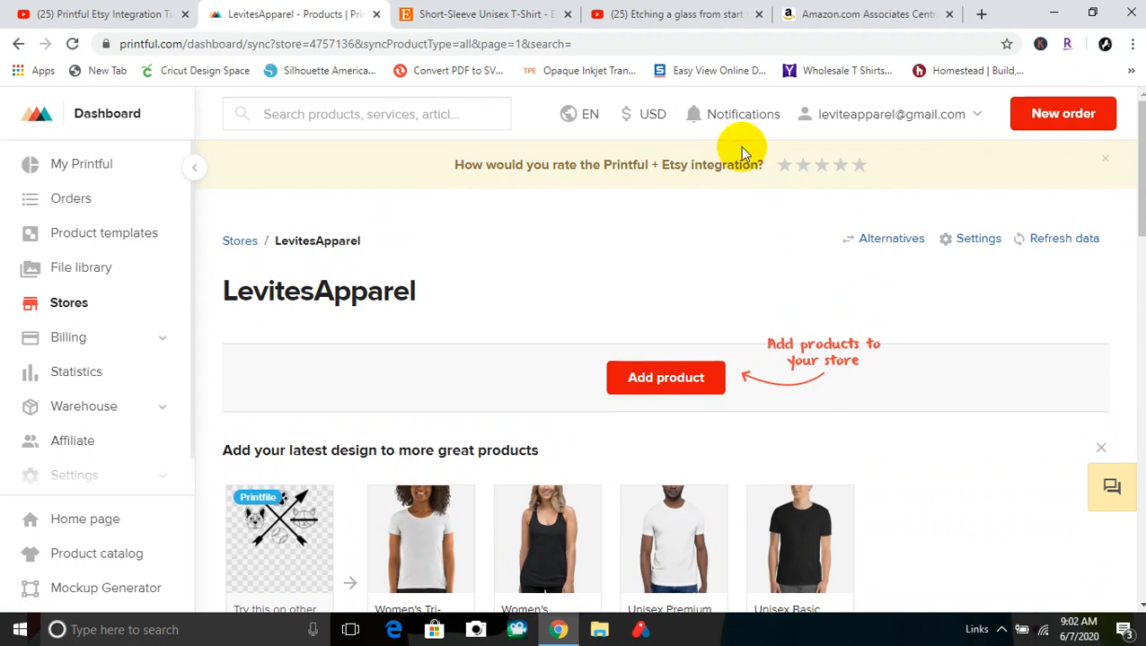
left_click(1054, 24)
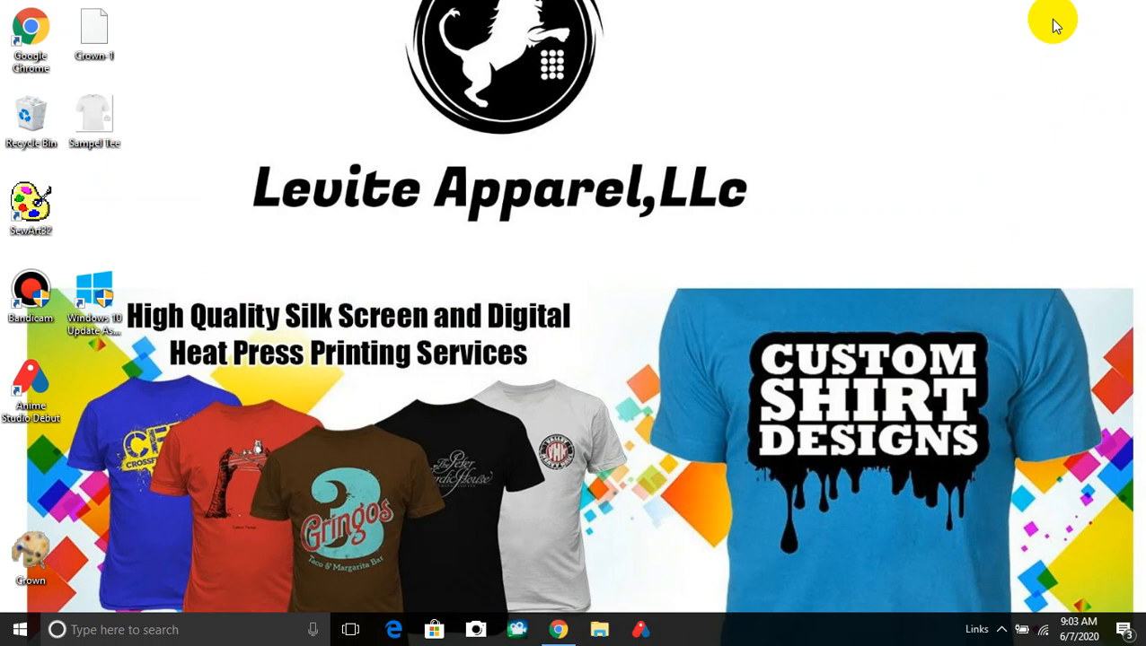
left_click(558, 632)
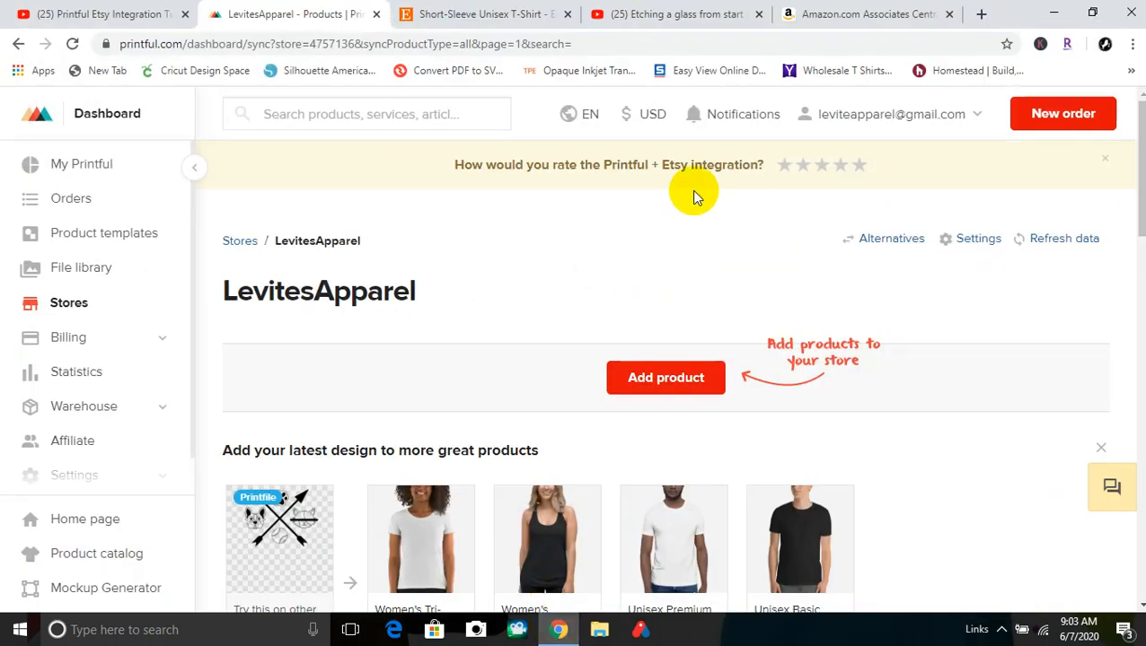
left_click(979, 14)
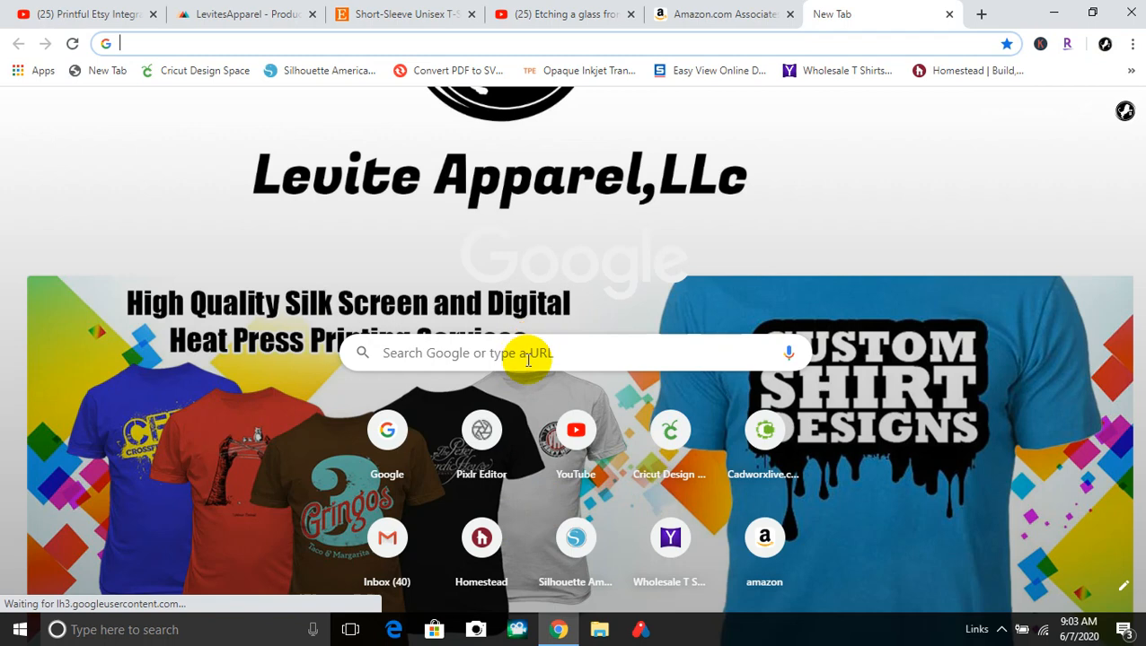
left_click(468, 49)
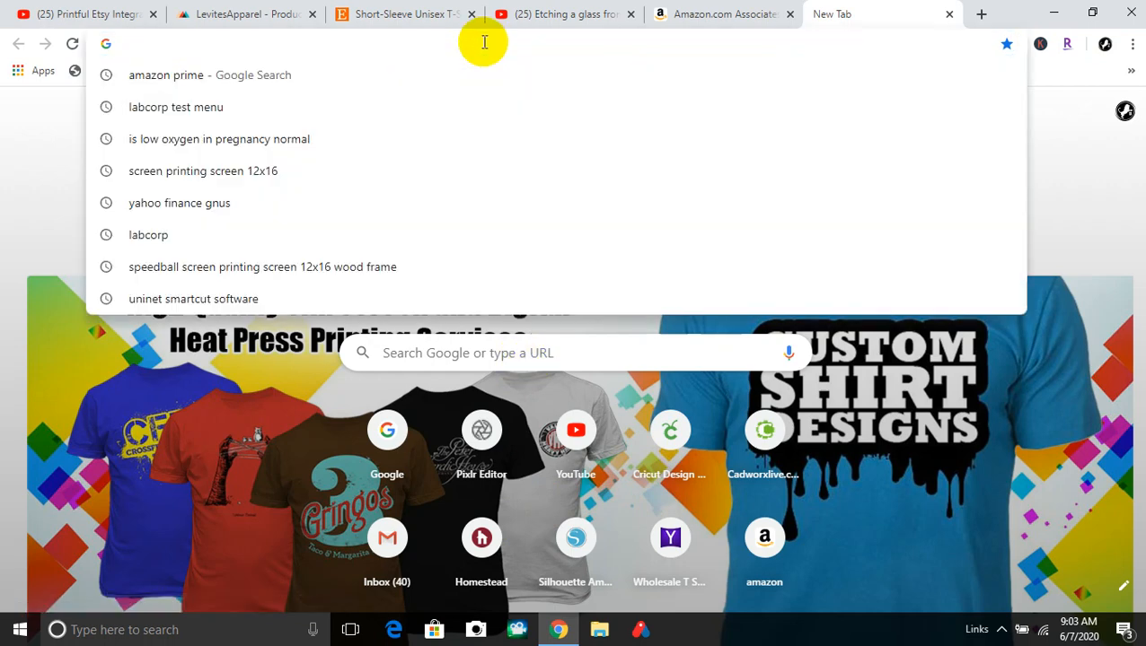
type("www")
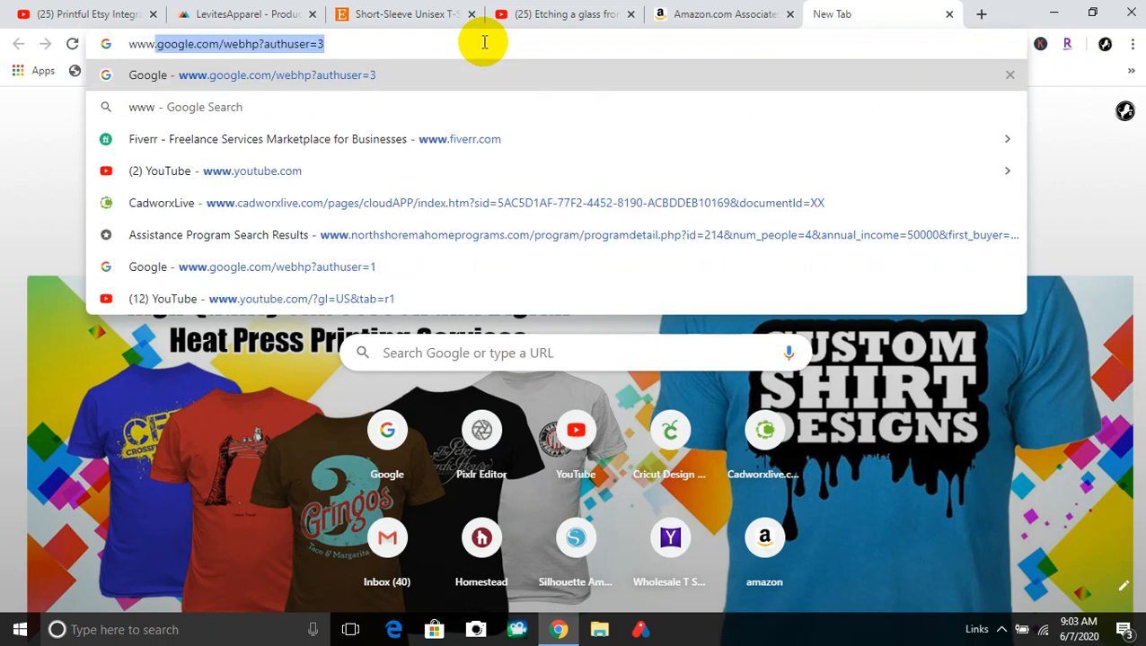
type(".l")
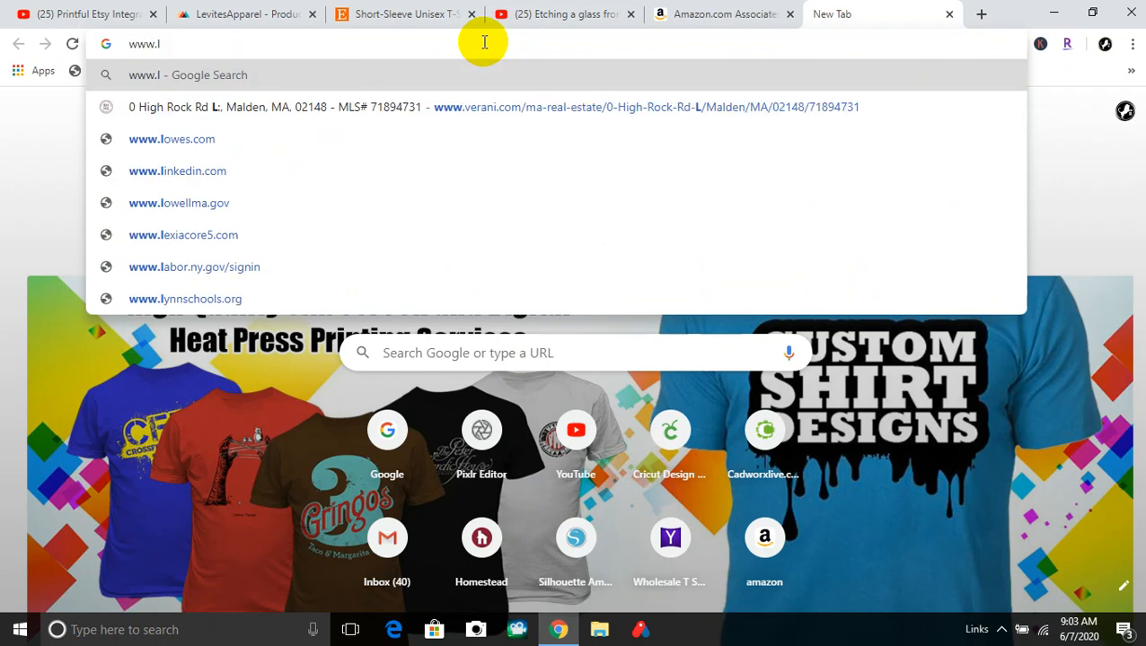
type("ev")
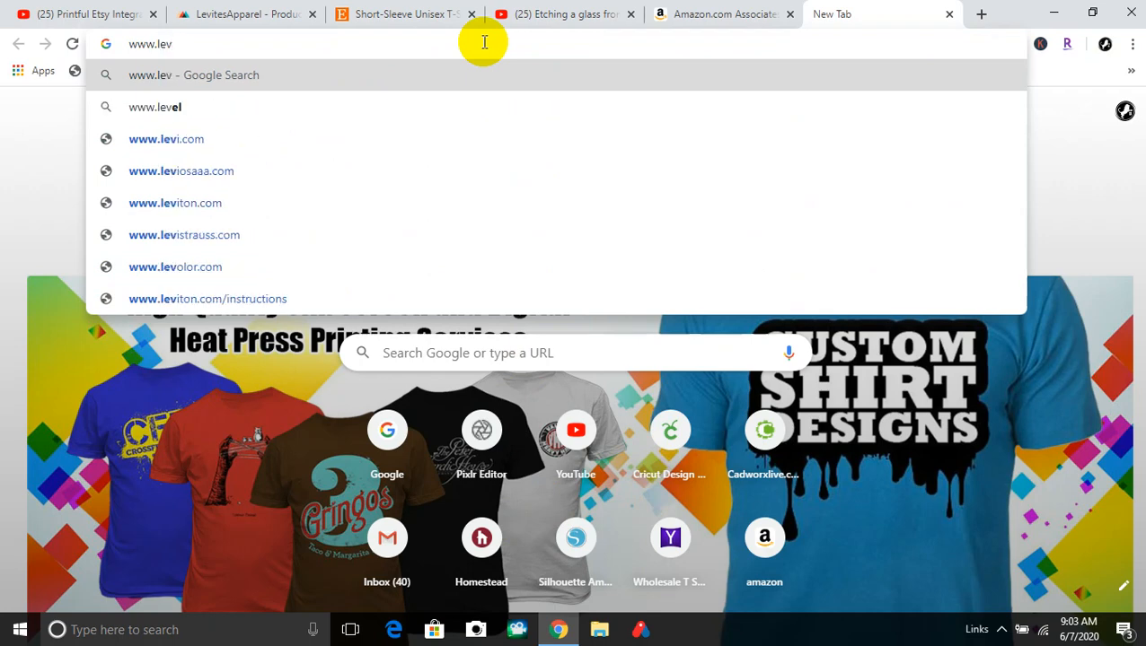
type("ite")
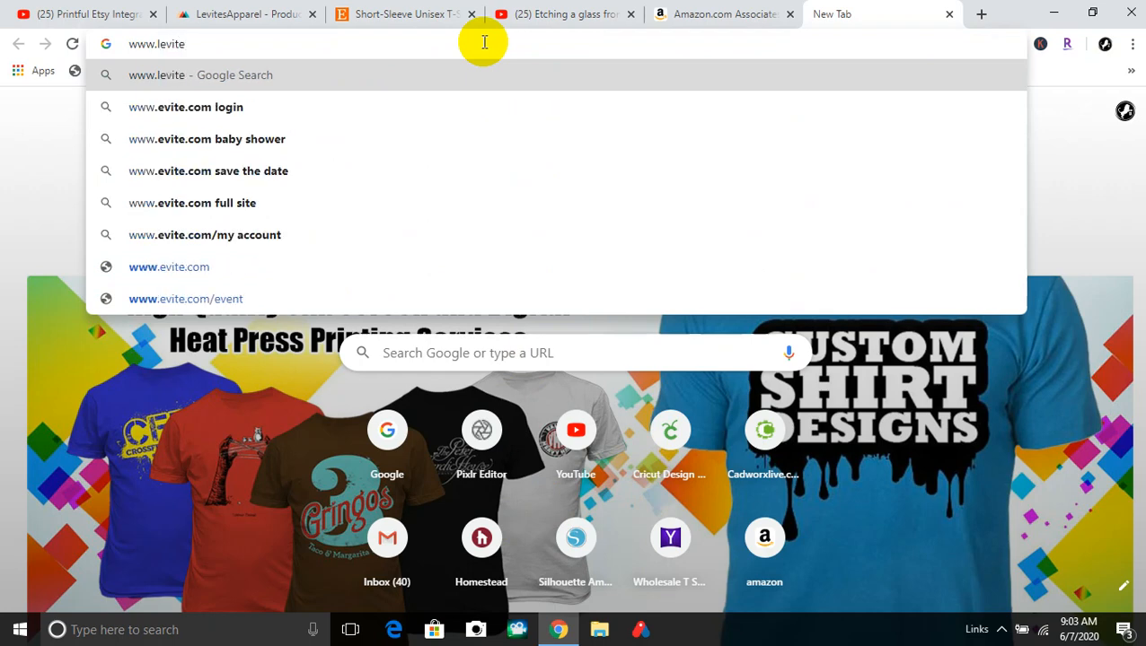
type("a")
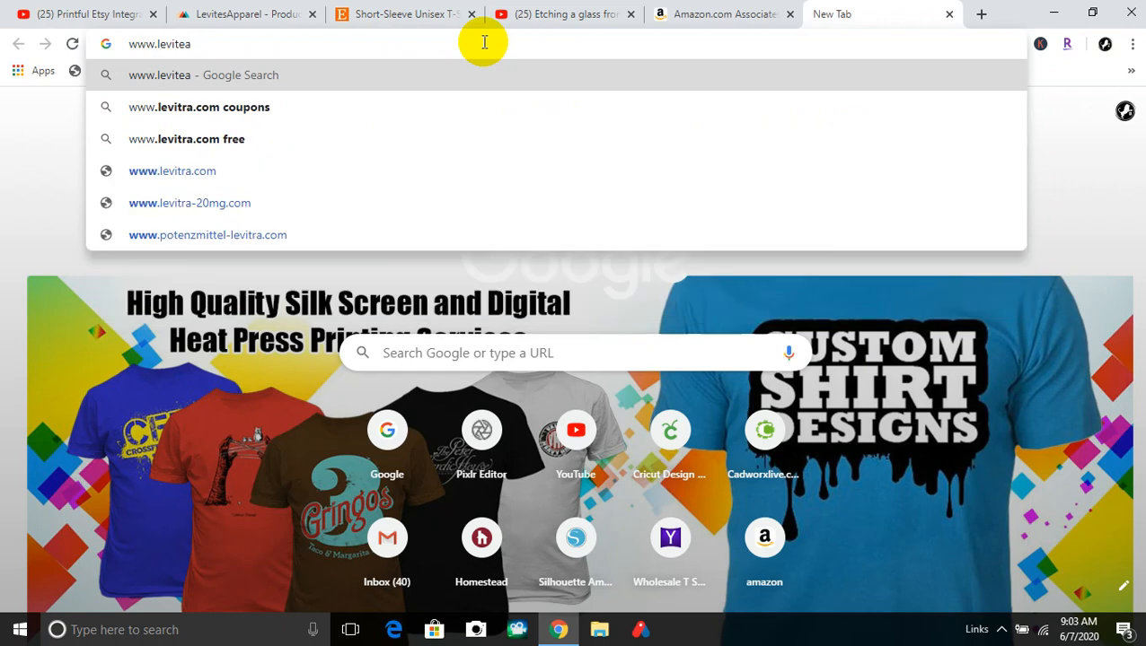
type("pp")
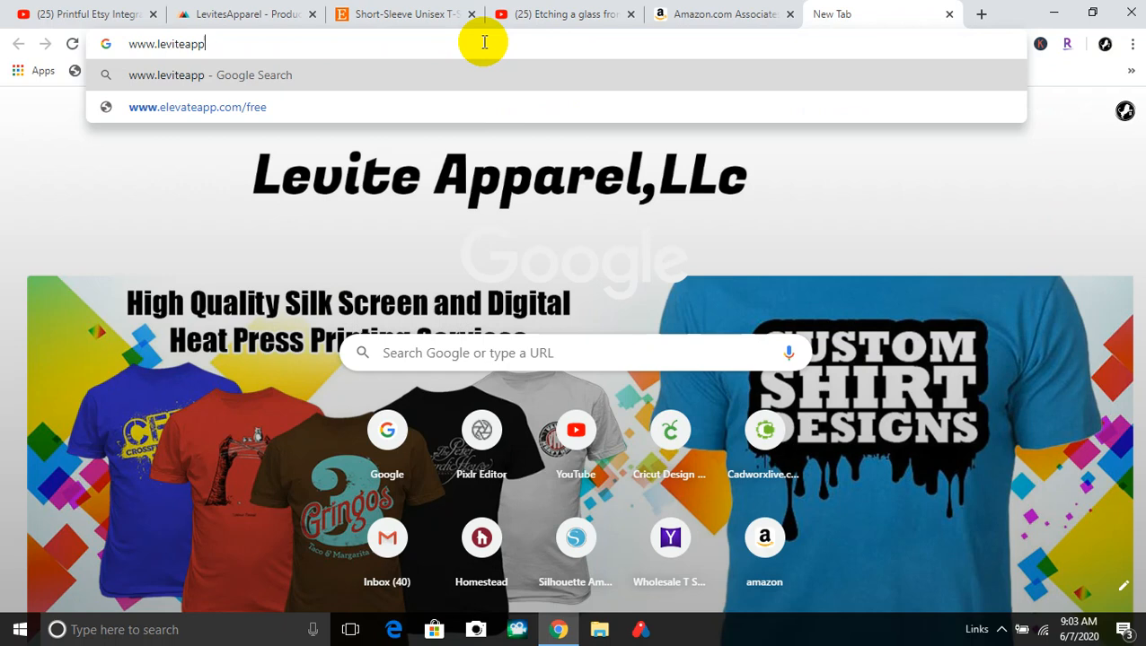
type("r")
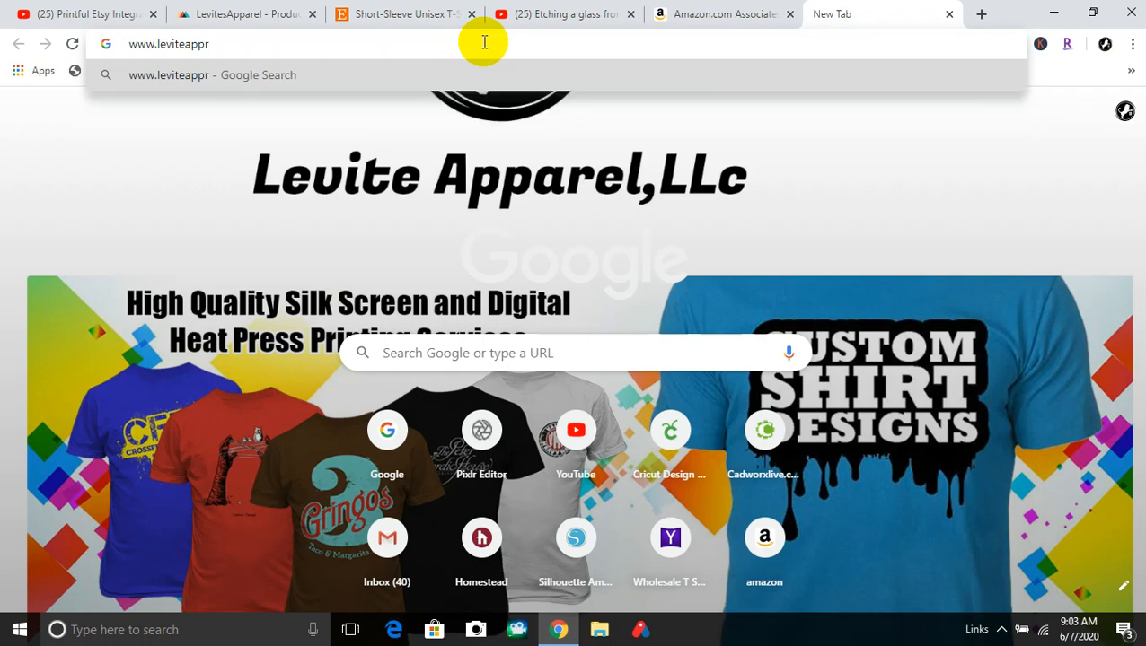
key("BackSpace")
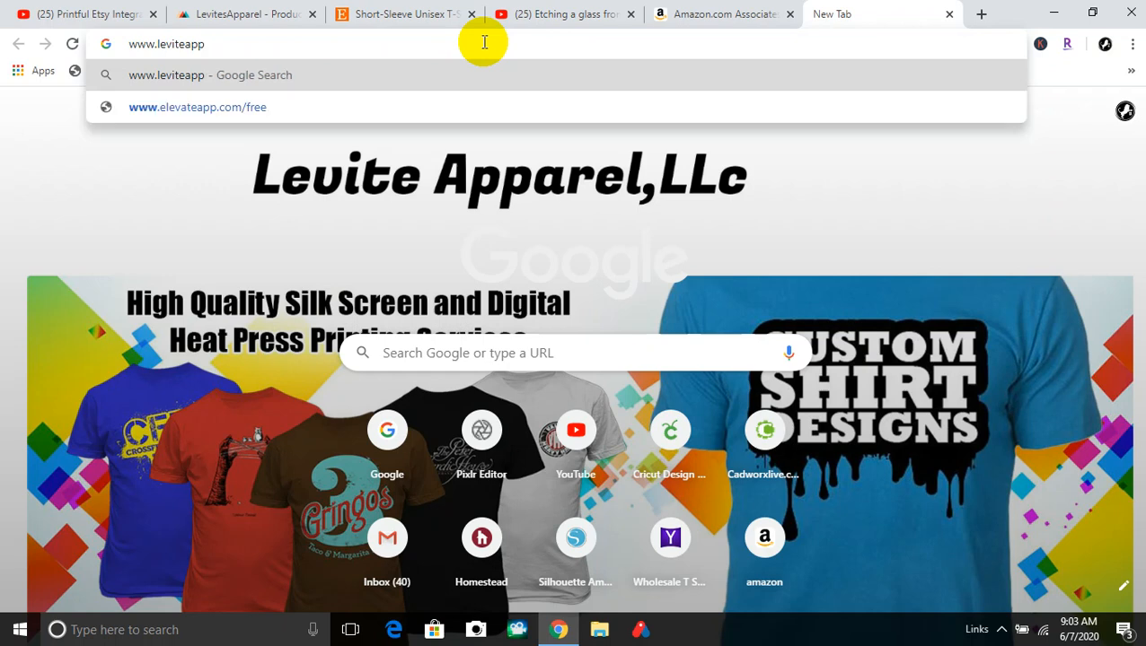
type("are")
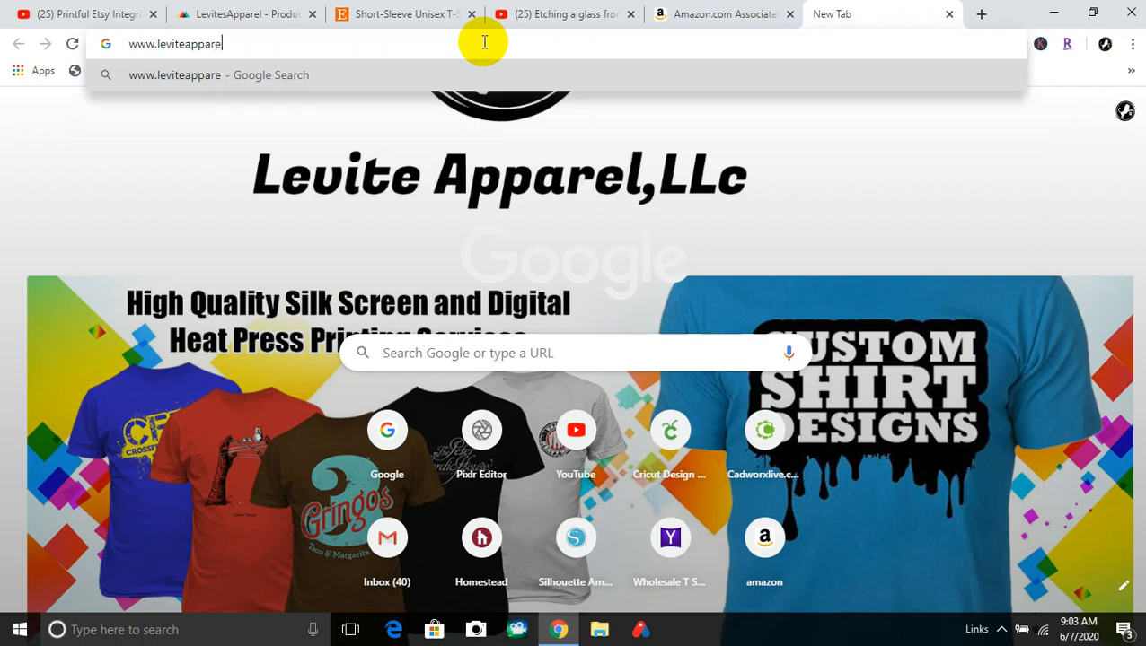
type("l.c")
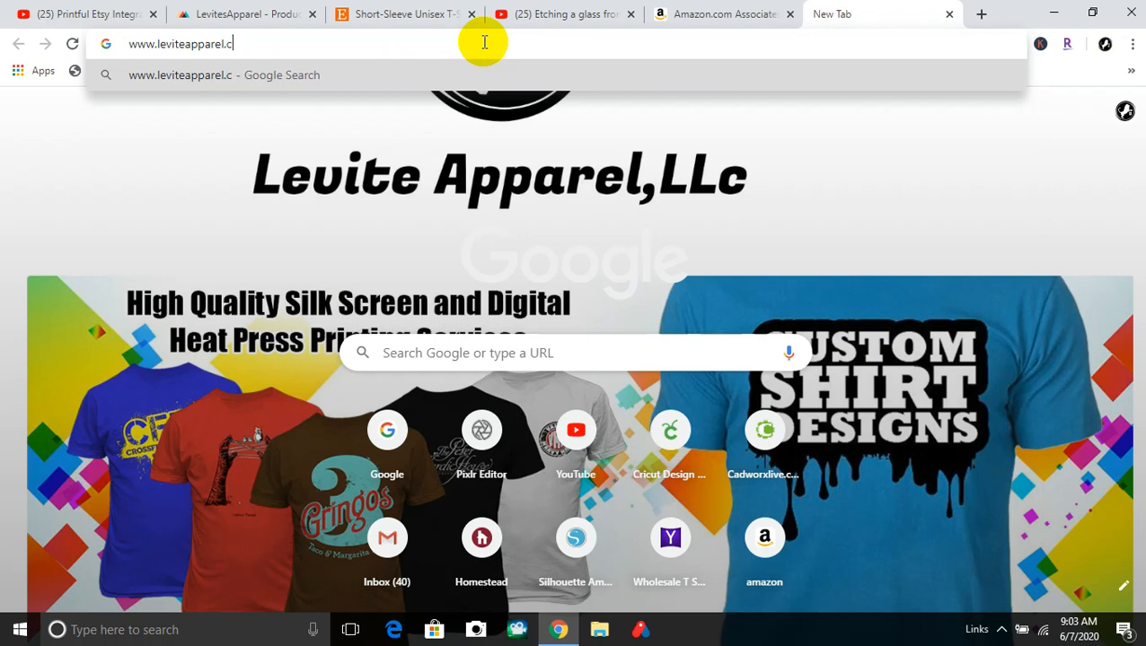
type("om")
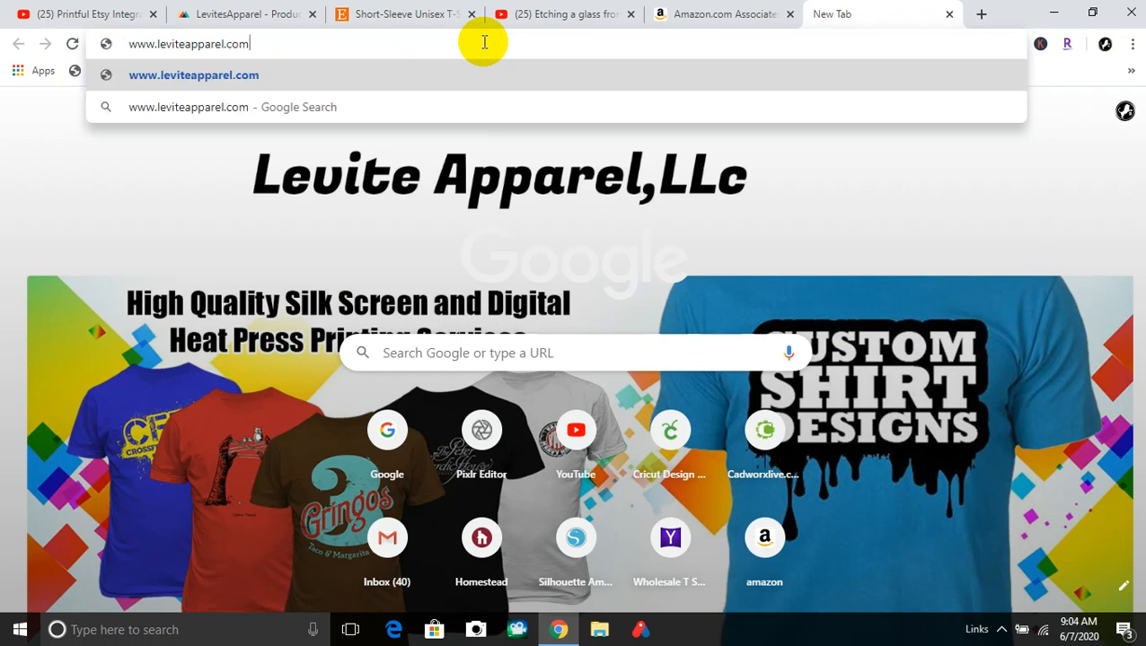
key("Return")
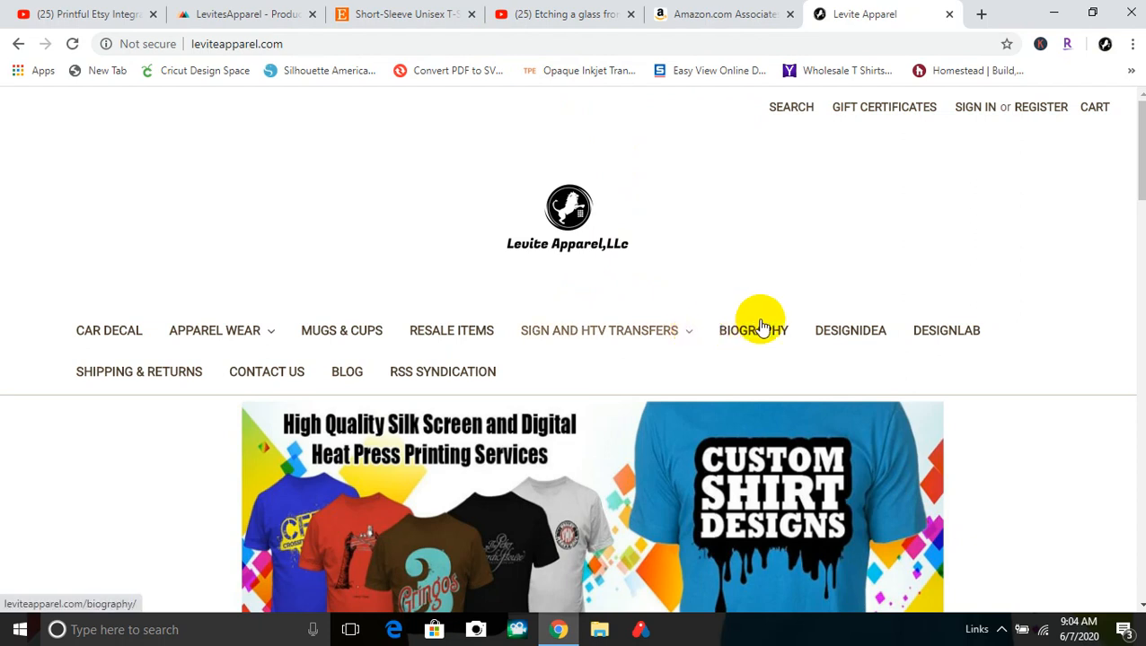
left_click(929, 334)
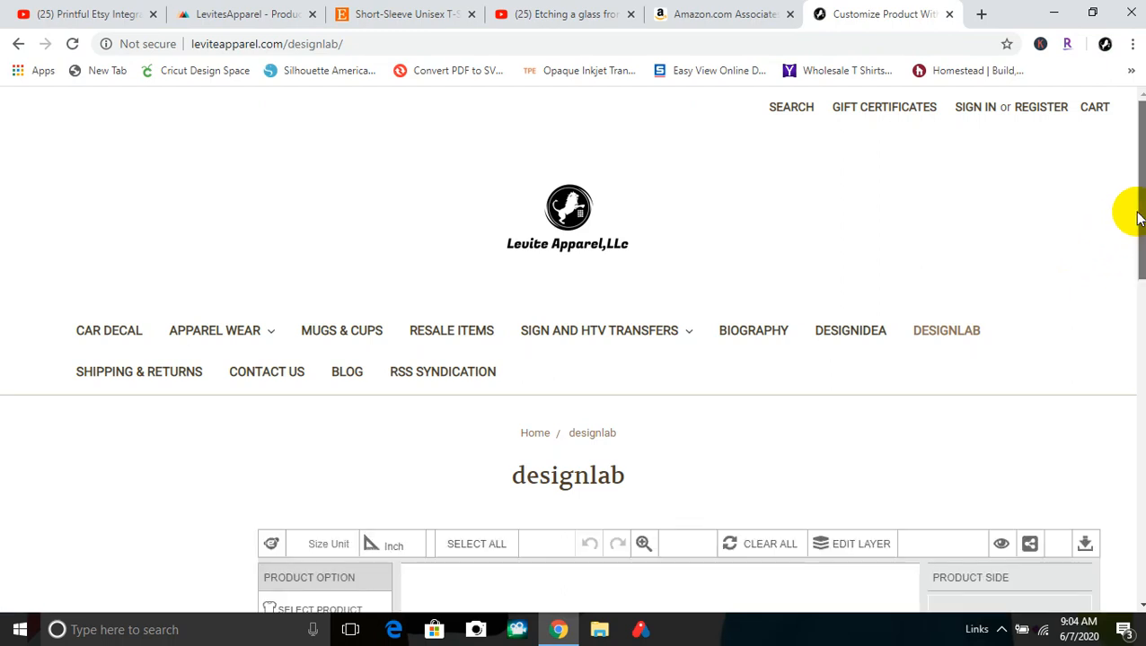
left_click_drag(1138, 216, 1140, 328)
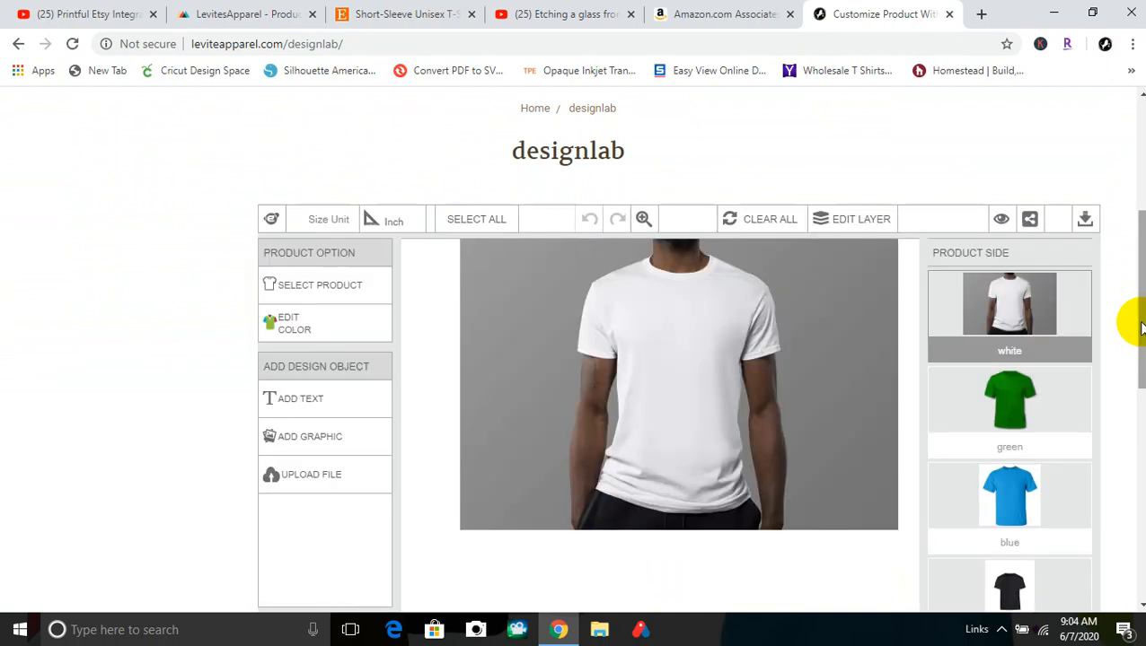
- Try adding text to the white shirt, browse the available fonts without choosing one, and remove the placeholder text
left_click(296, 401)
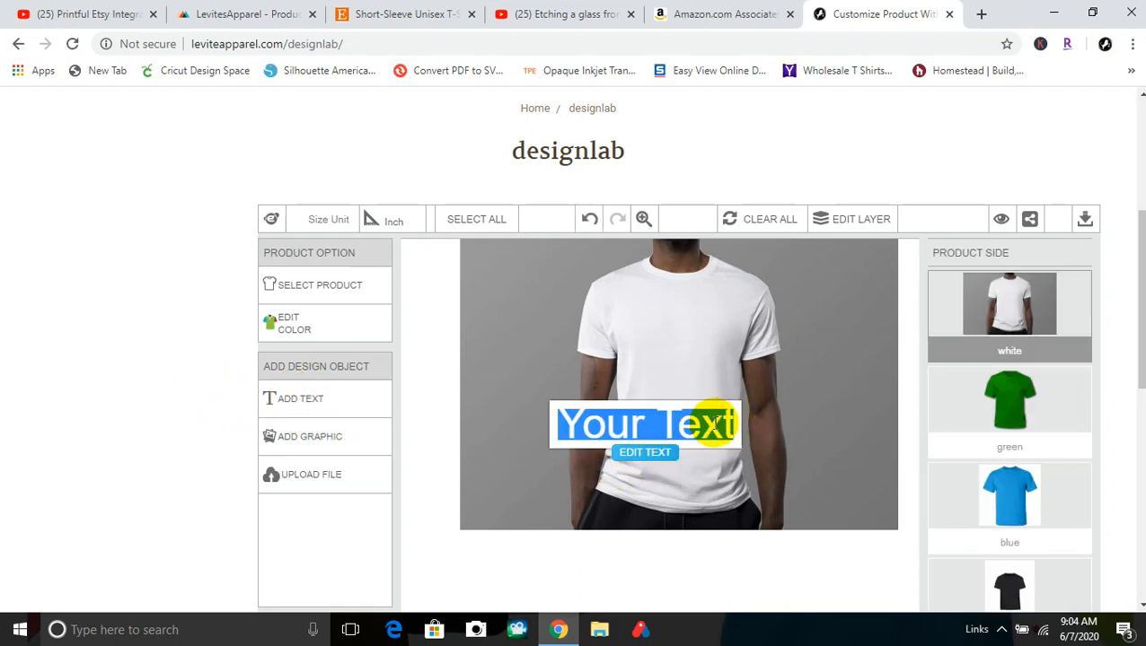
left_click(718, 424)
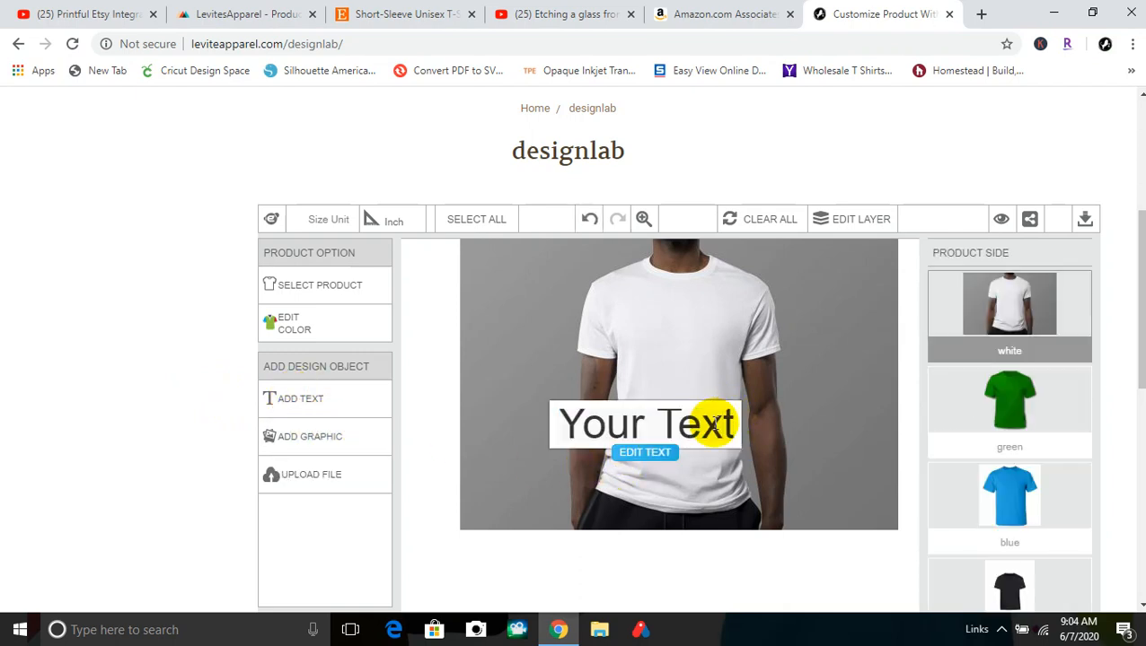
left_click(655, 363)
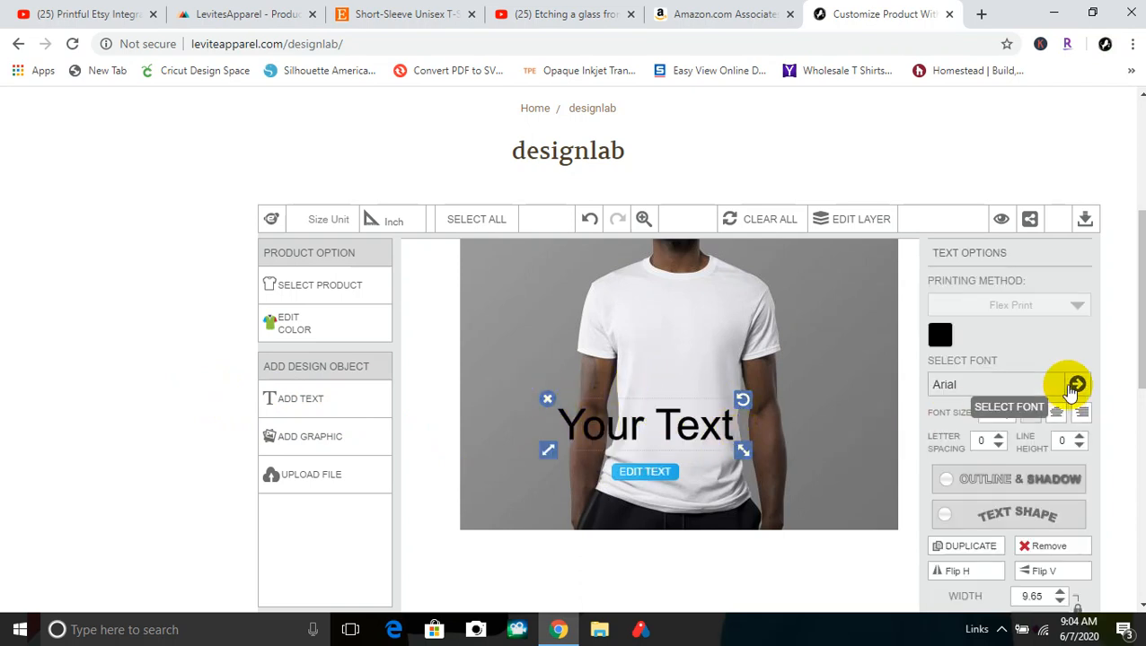
left_click(1075, 386)
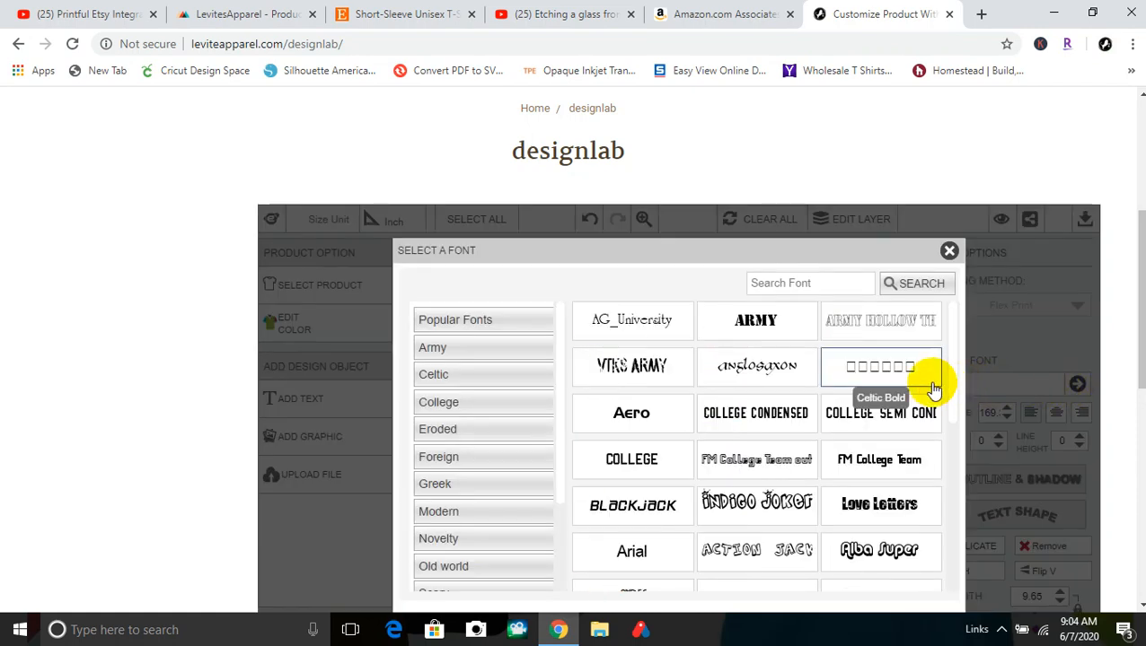
left_click(949, 252)
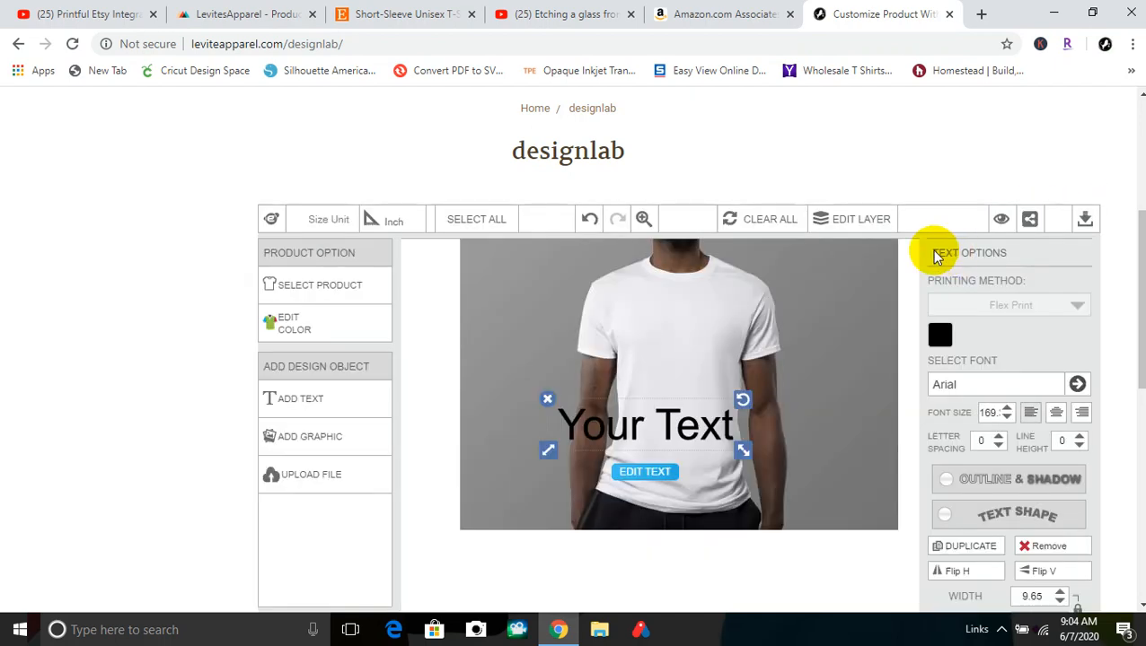
left_click(547, 398)
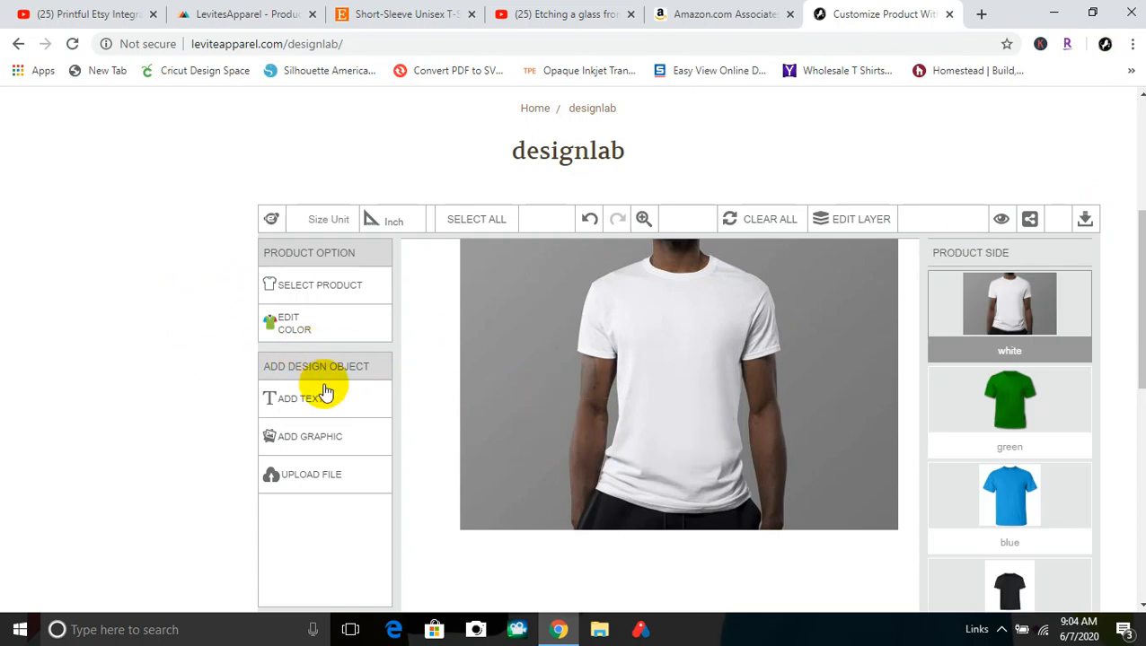
- Open the graphics library for the shirt and browse its Business, Popular Clipart and Education categories
left_click(339, 452)
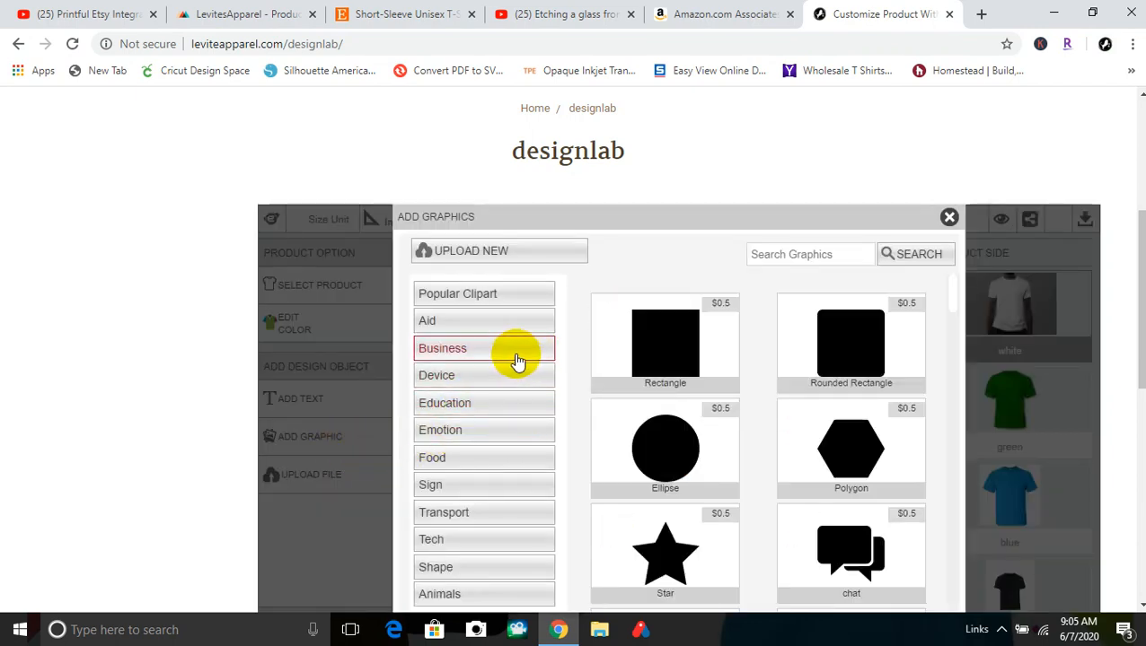
left_click(517, 360)
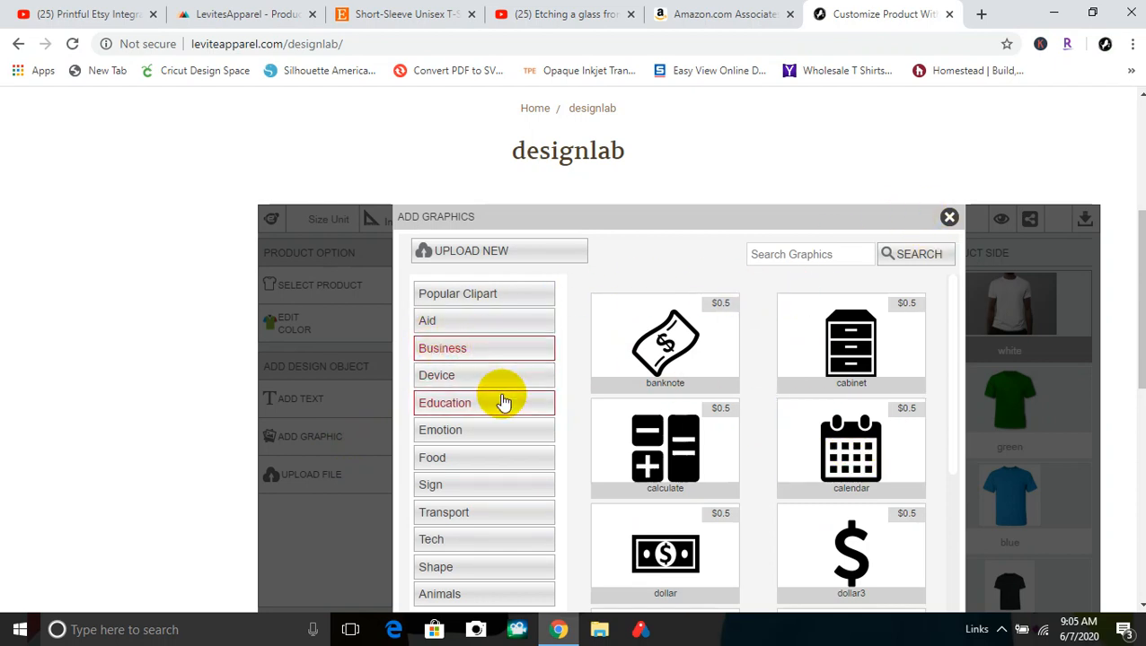
left_click(497, 299)
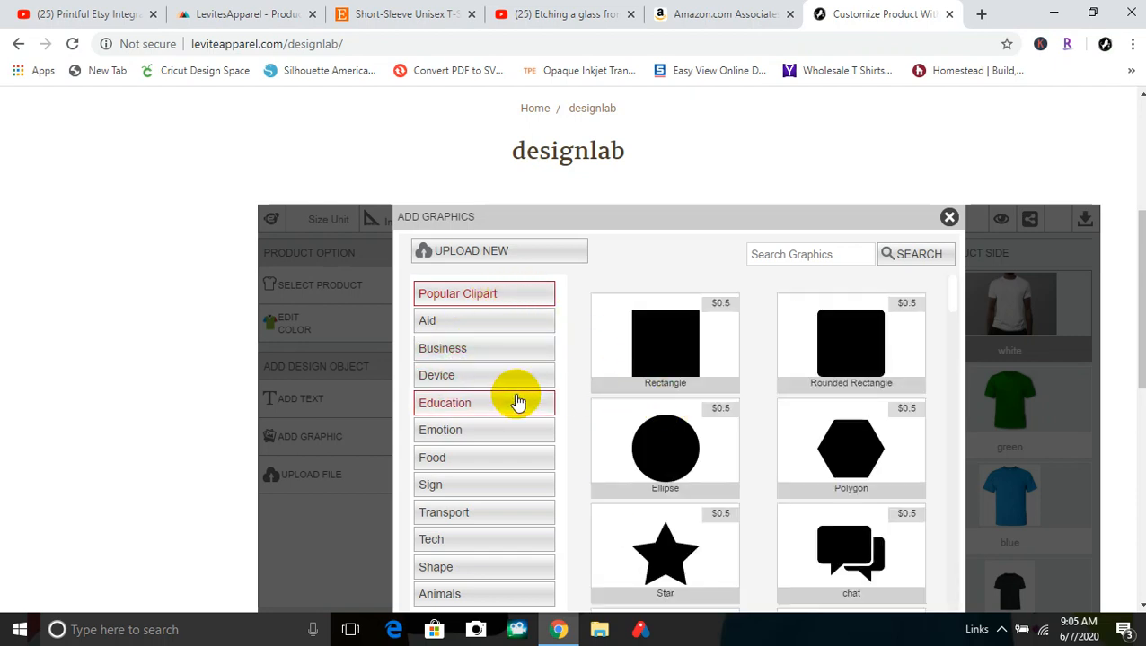
left_click(518, 403)
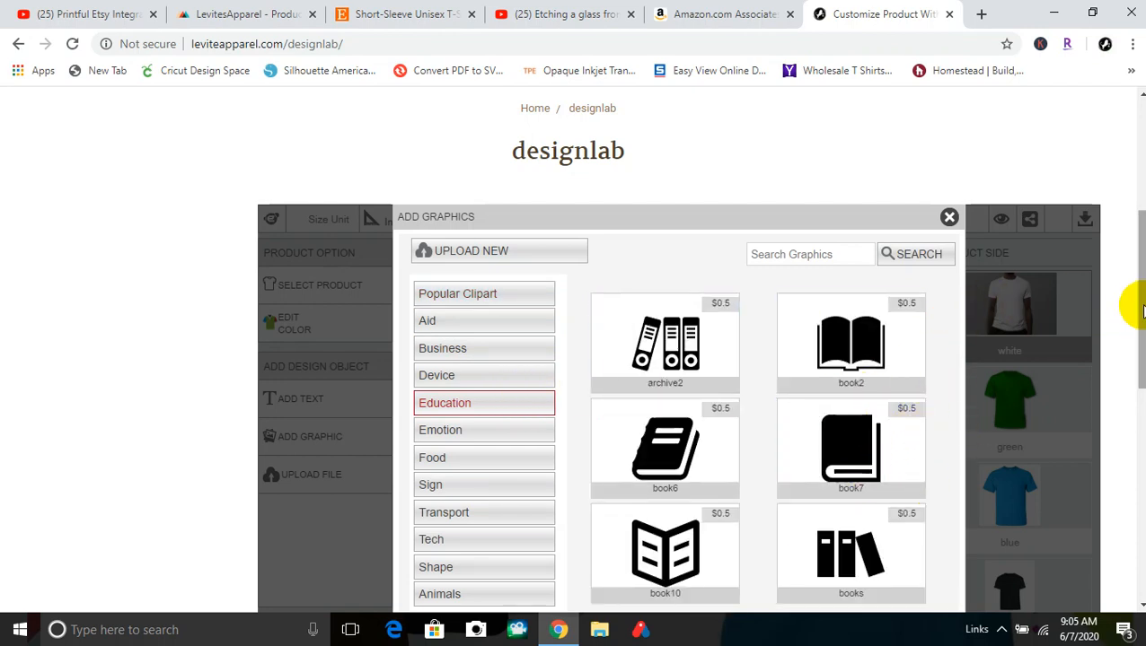
scroll(1136, 314, "down", 3)
scroll(686, 602, "up", 2)
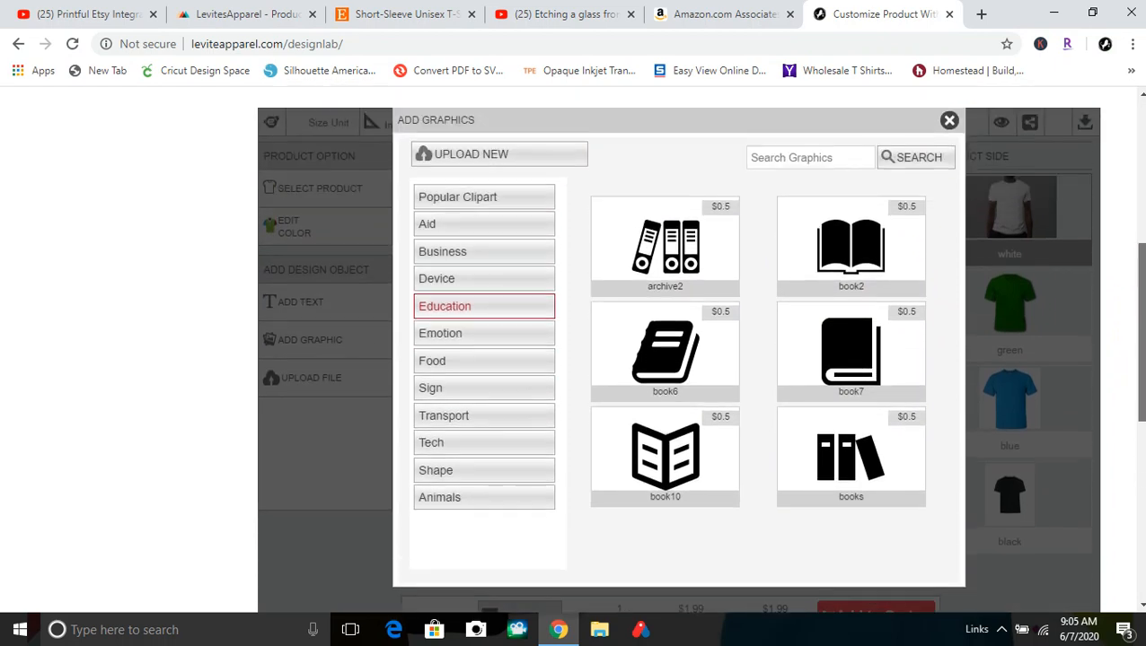
- Add the shark graphic from the Animals category to the white shirt and place it on the chest
left_click(460, 500)
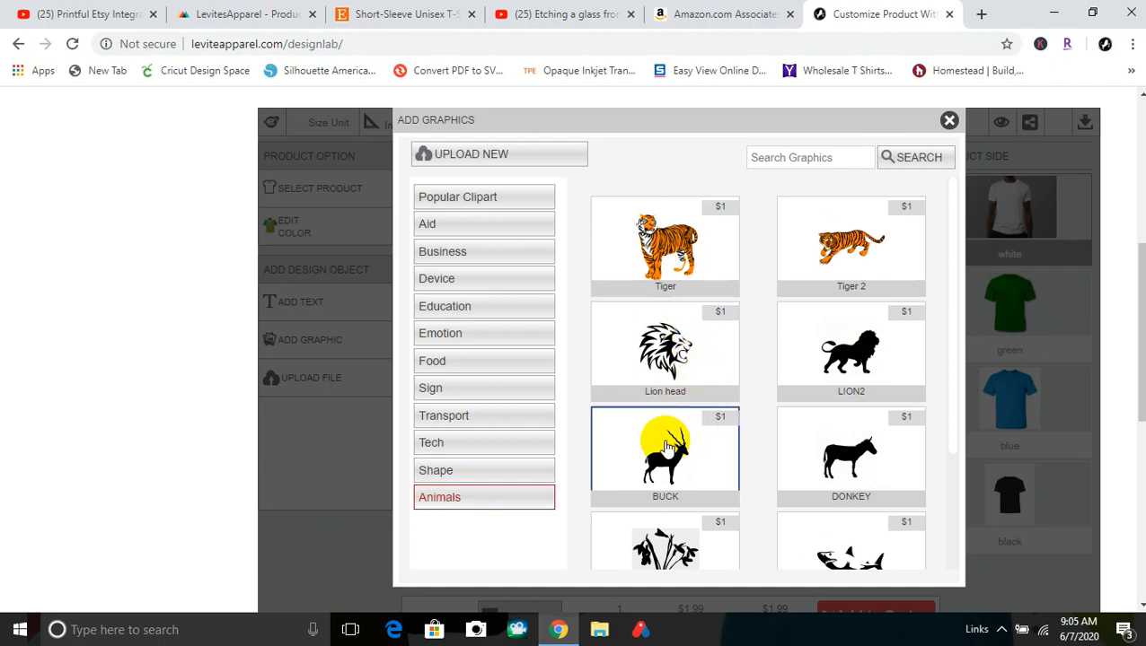
left_click(826, 557)
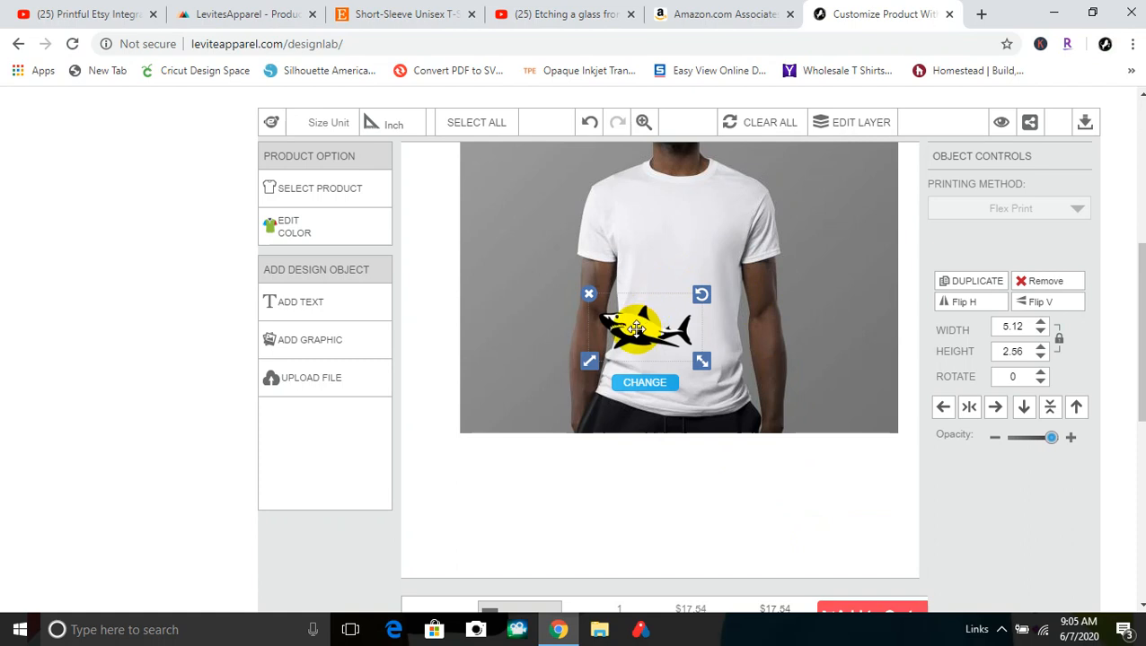
left_click_drag(645, 312, 680, 238)
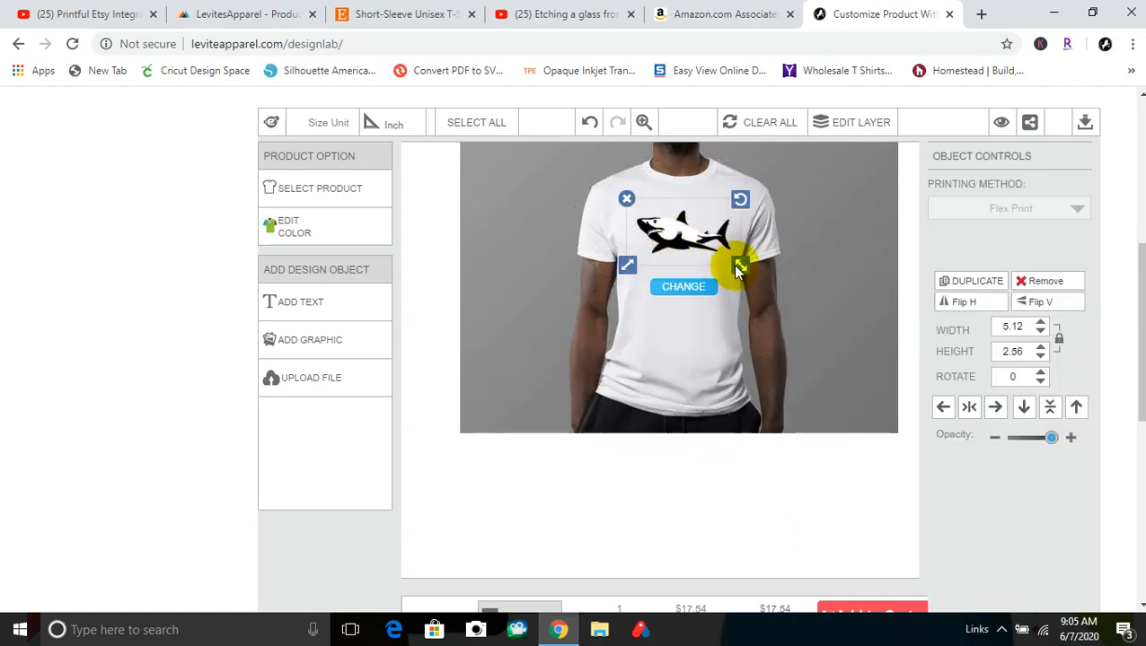
- Shrink the shark graphic on the white shirt's chest to about 3.82 by 1.91 inches and deselect it
left_click_drag(736, 267, 729, 258)
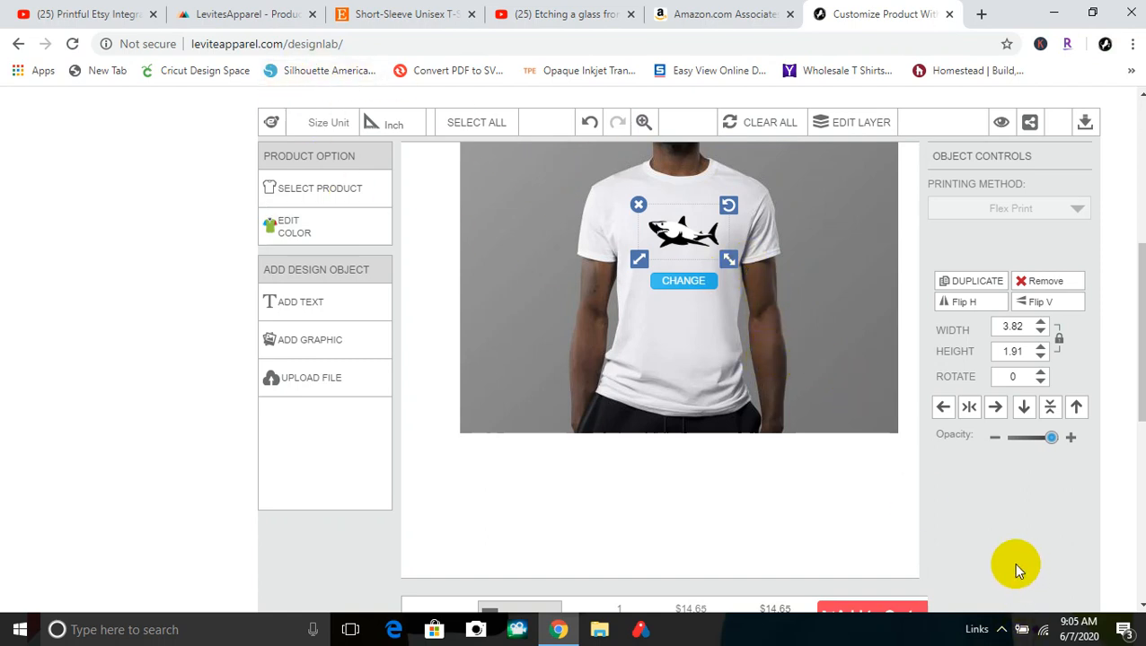
left_click(819, 522)
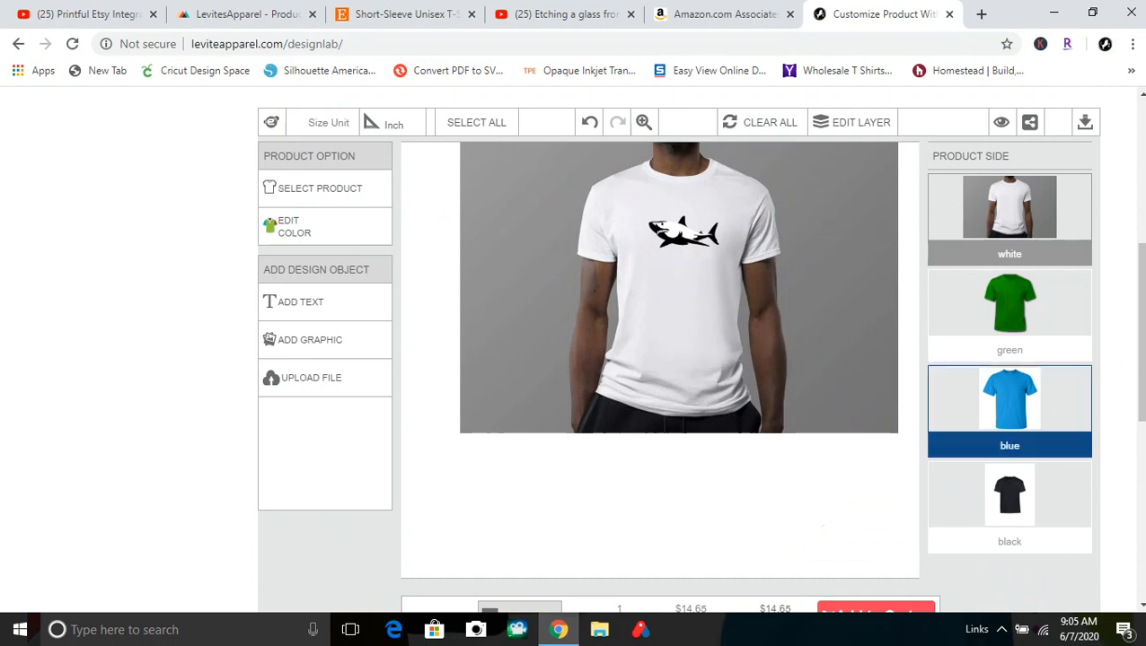
- Review the shirt design and its pricing, and open the size and quantity options for adding it to the cart
scroll(678, 350, "down", 2)
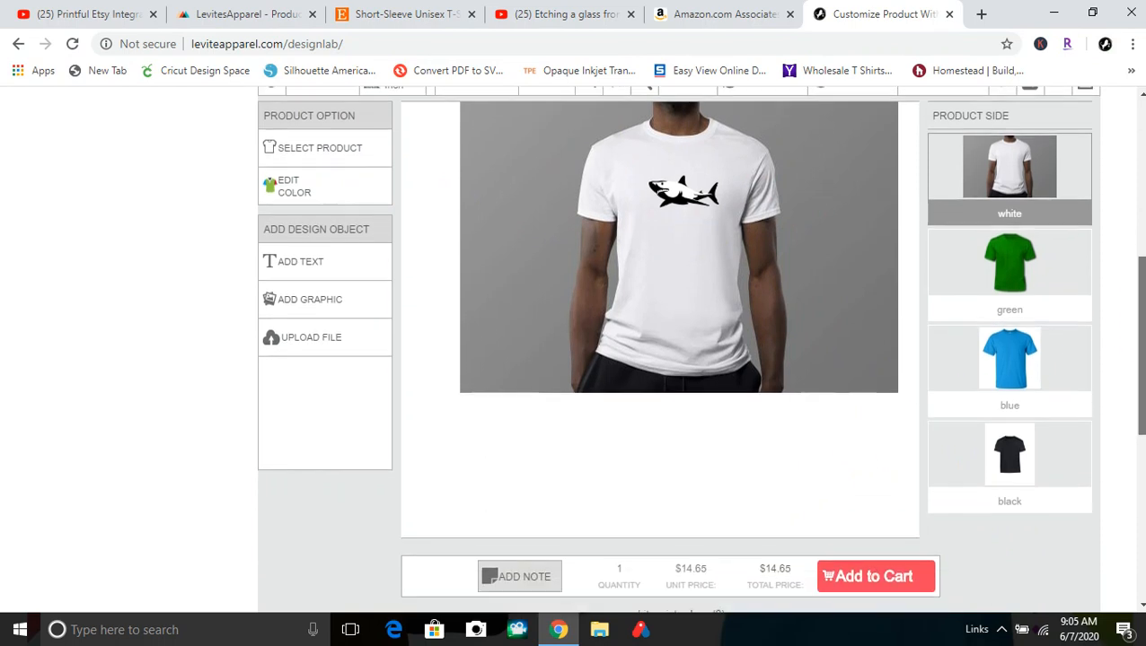
scroll(678, 351, "up", 1)
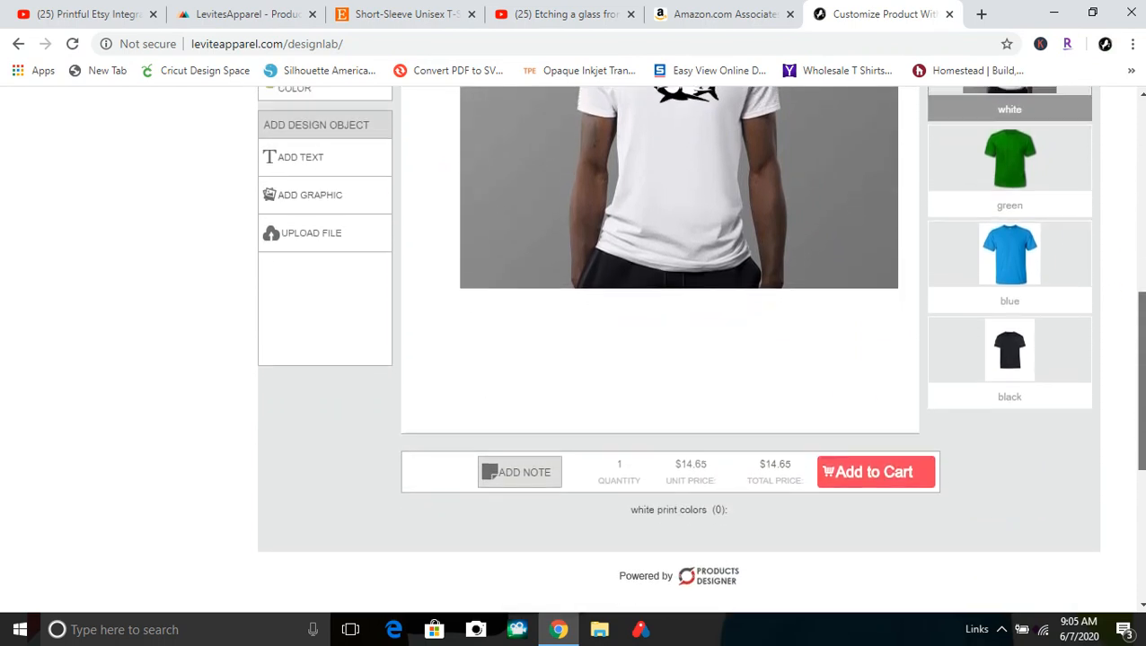
left_click_drag(1138, 339, 1141, 285)
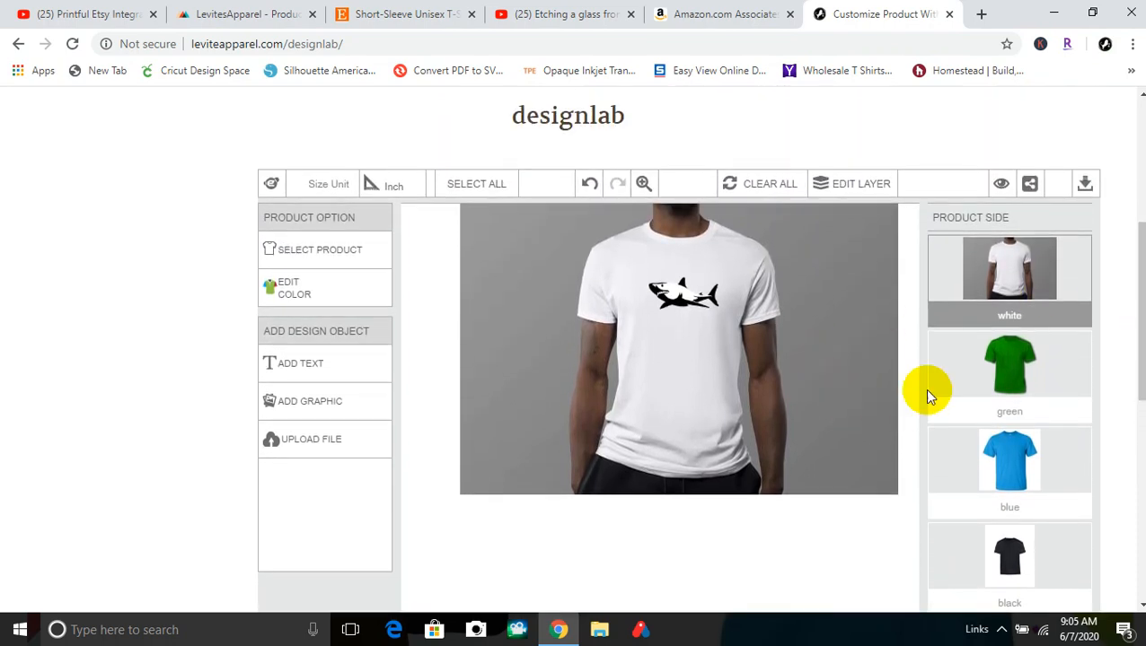
left_click_drag(1133, 325, 1138, 389)
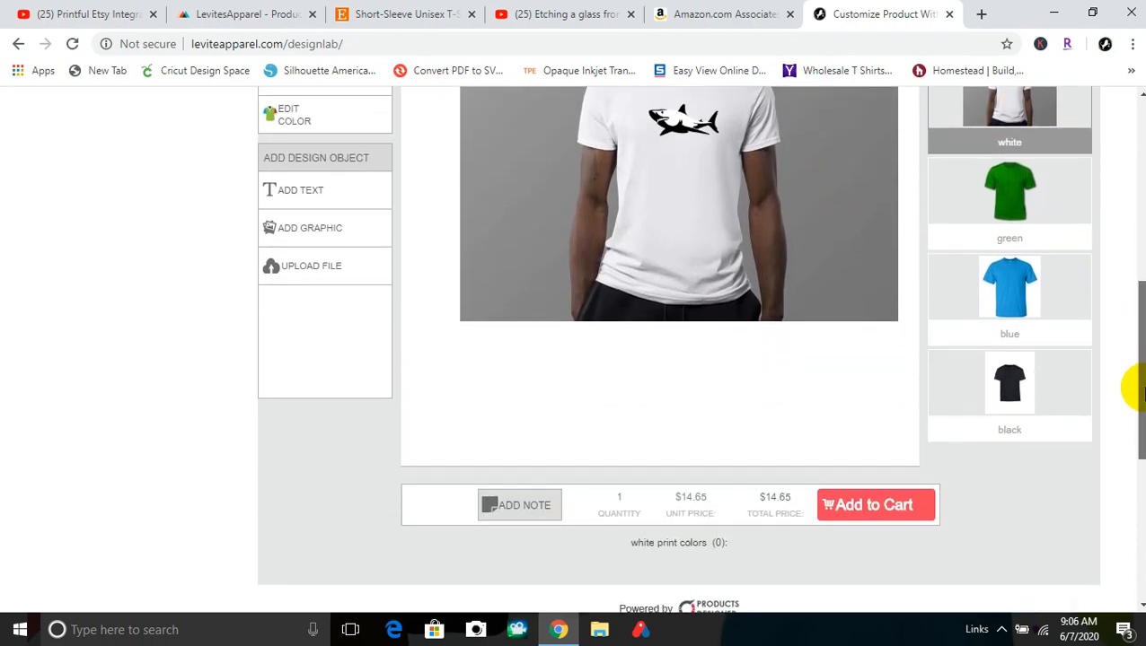
left_click(888, 510)
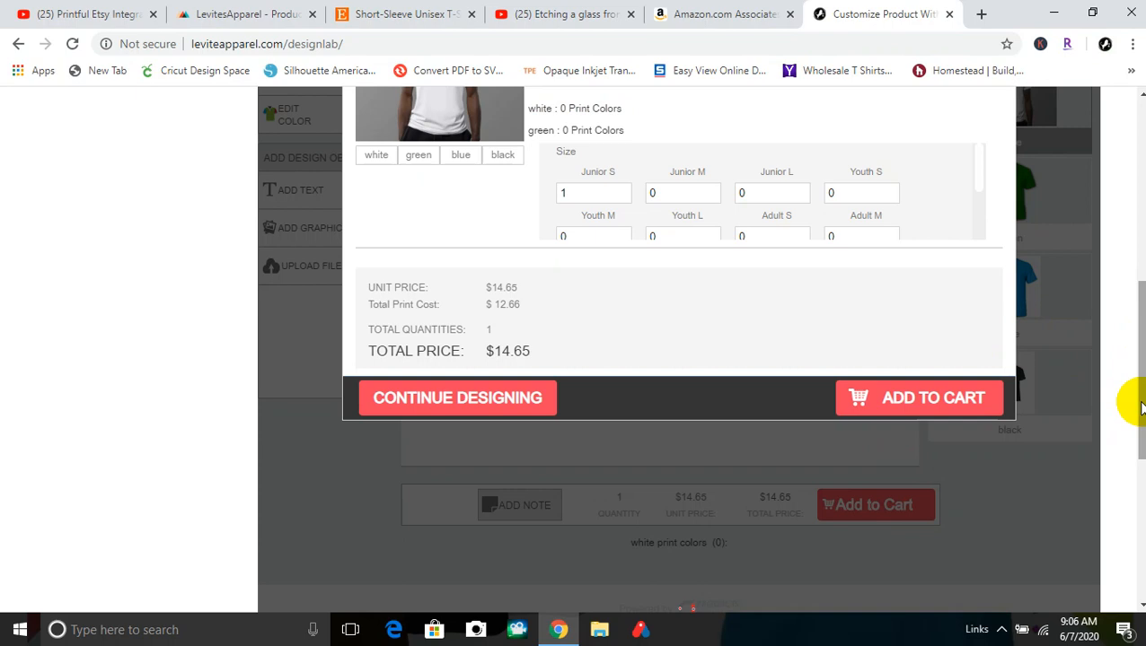
left_click_drag(1139, 409, 1135, 351)
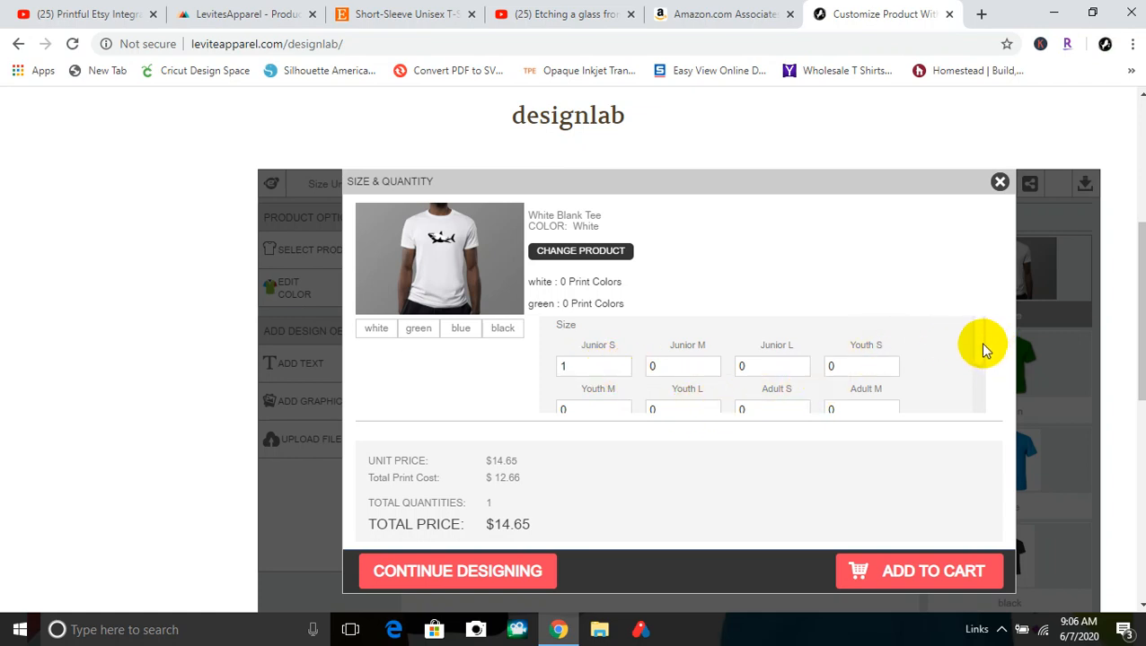
- Examine the junior, youth and adult sizes offered for the White Blank Tee and close the size and quantity options without ordering
scroll(982, 359, "down", 3)
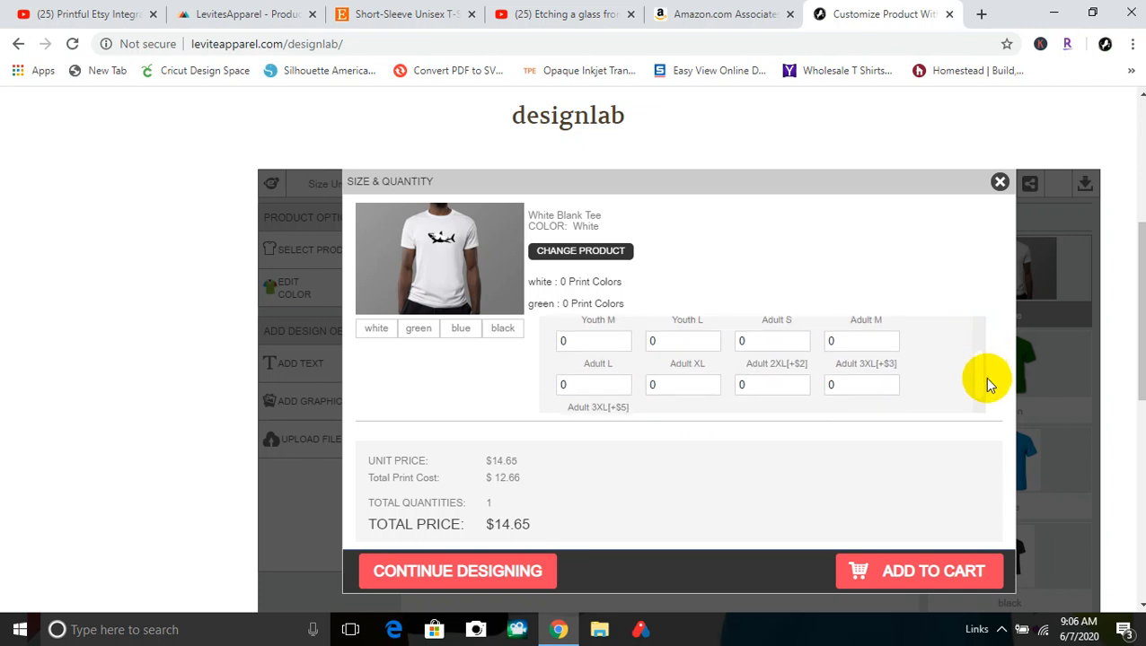
scroll(984, 374, "up", 1)
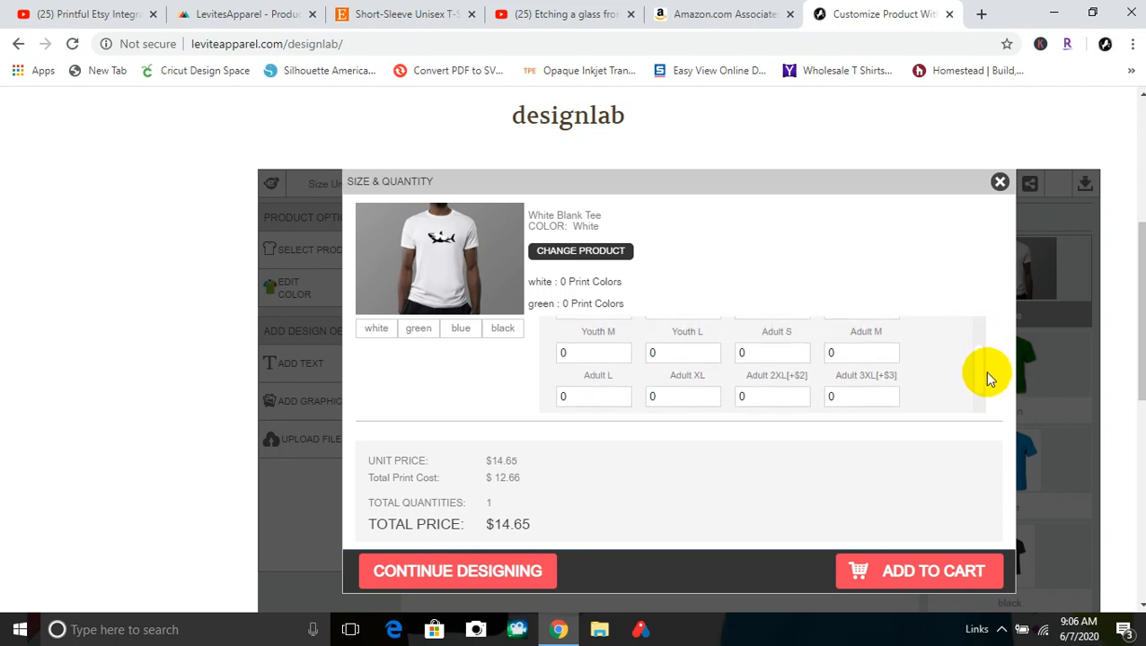
scroll(986, 374, "down", 1)
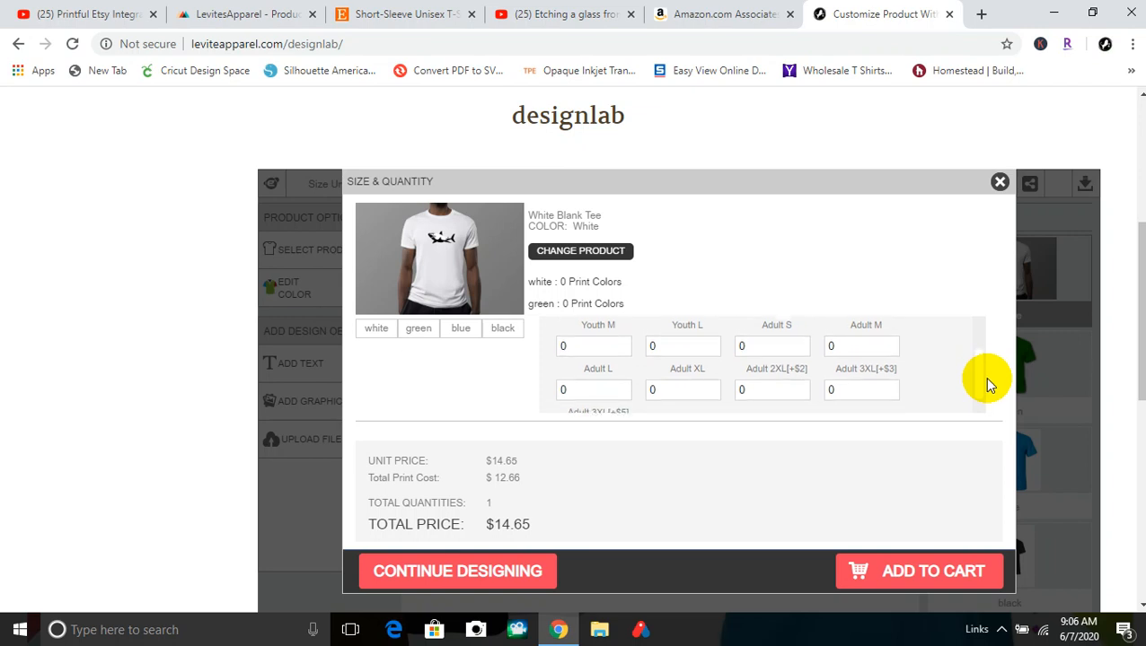
scroll(985, 382, "up", 3)
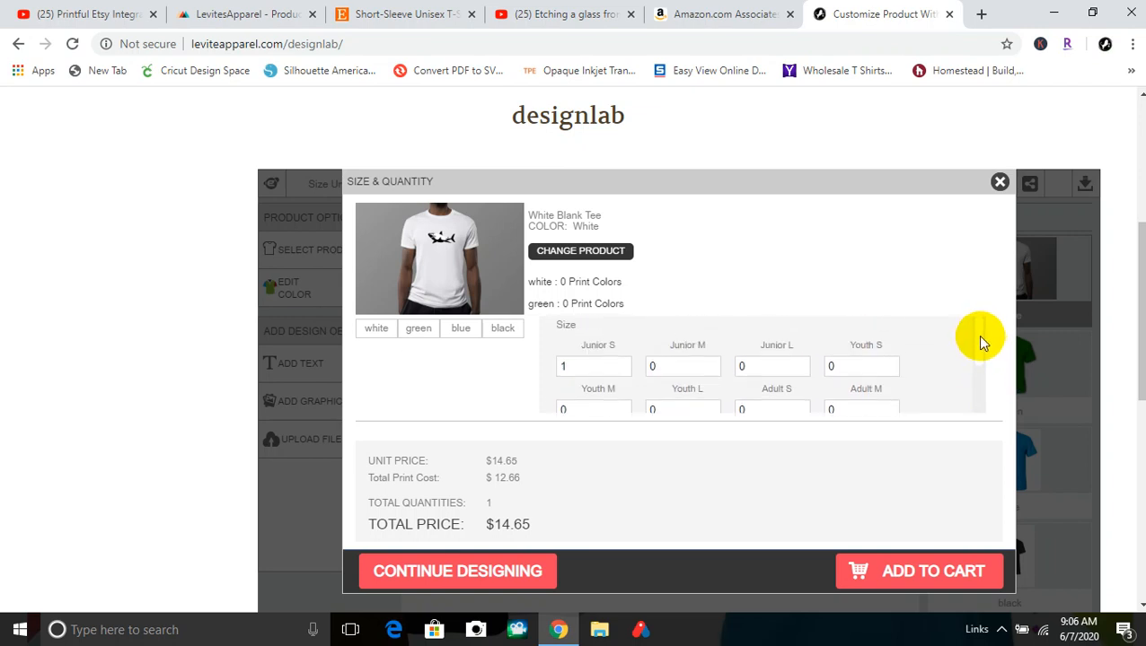
scroll(982, 345, "down", 3)
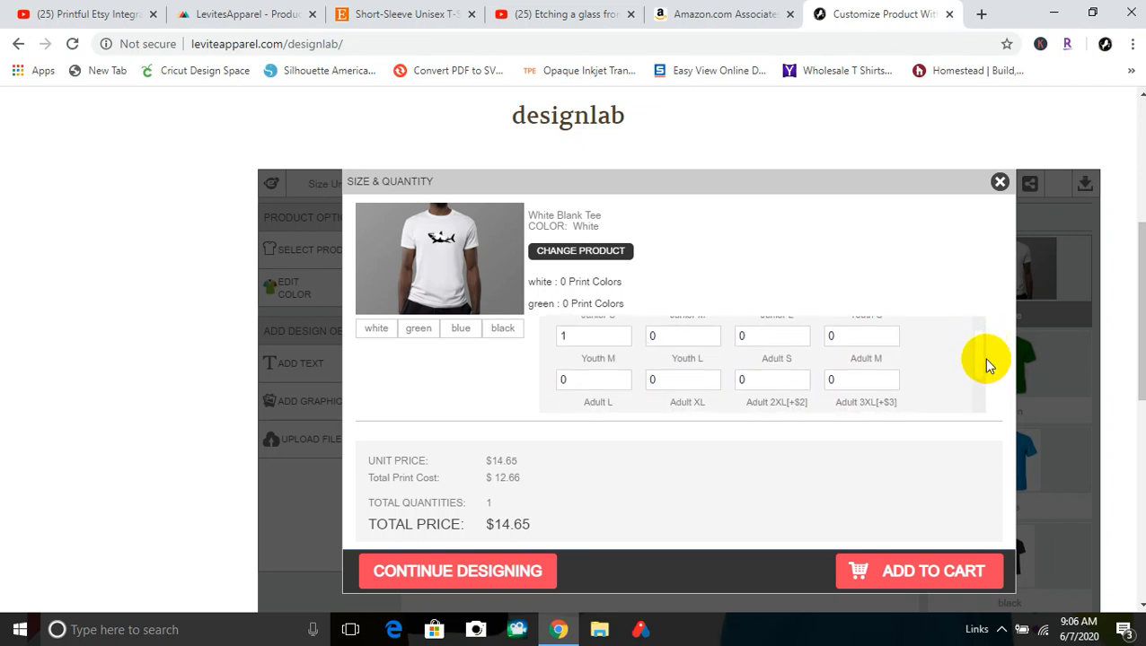
scroll(987, 368, "down", 3)
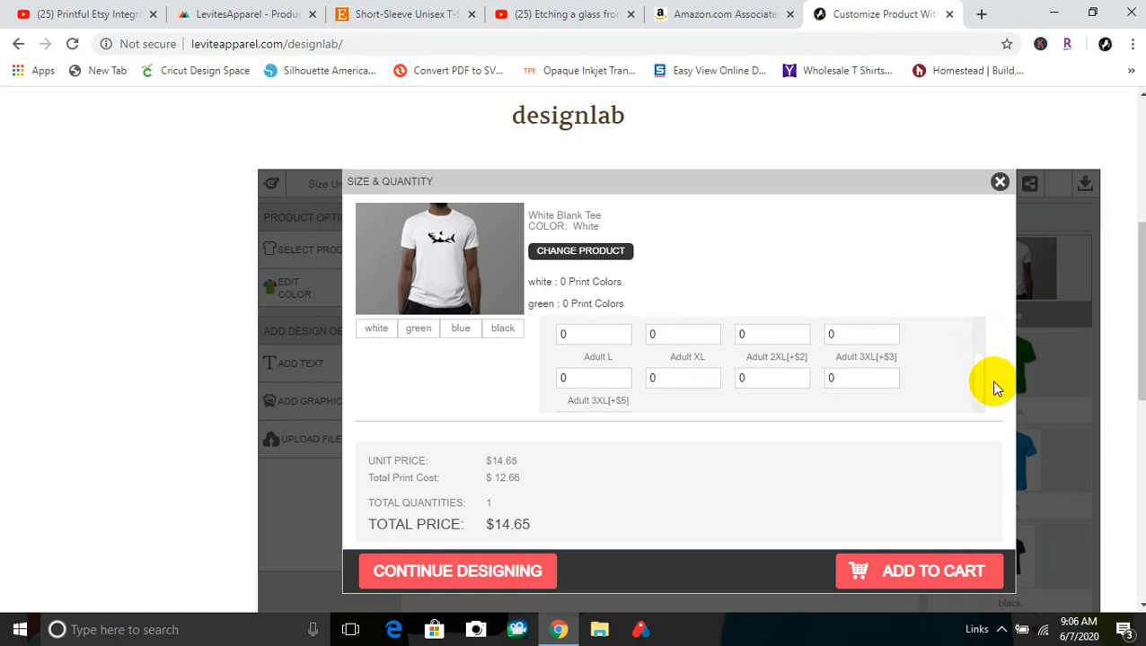
scroll(992, 381, "up", 2)
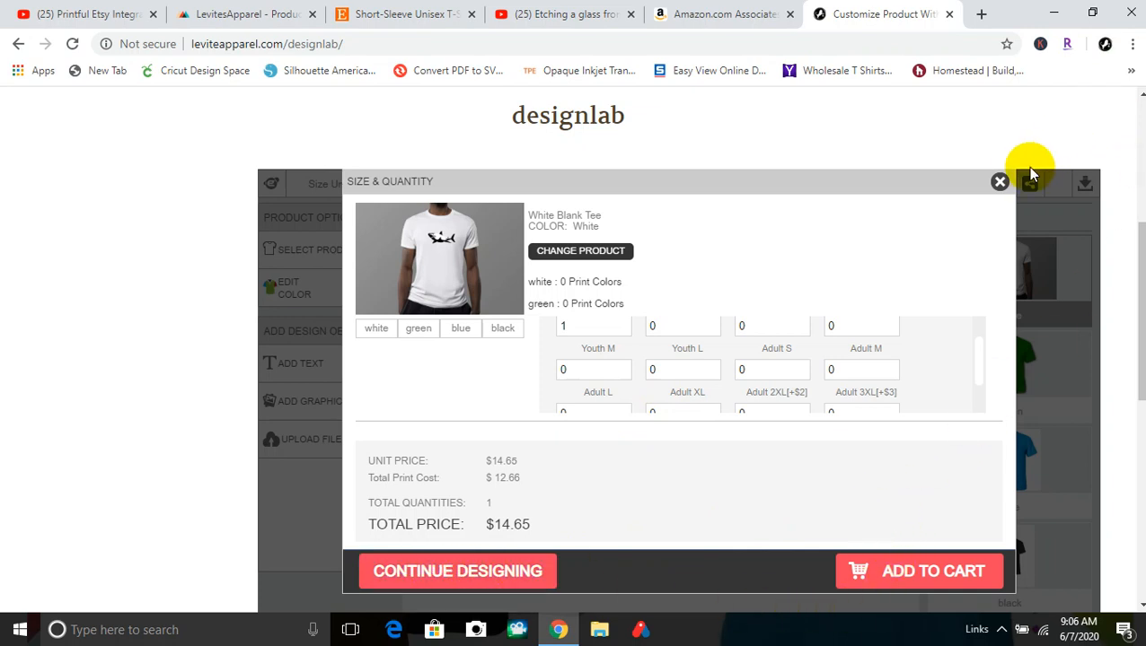
left_click(999, 183)
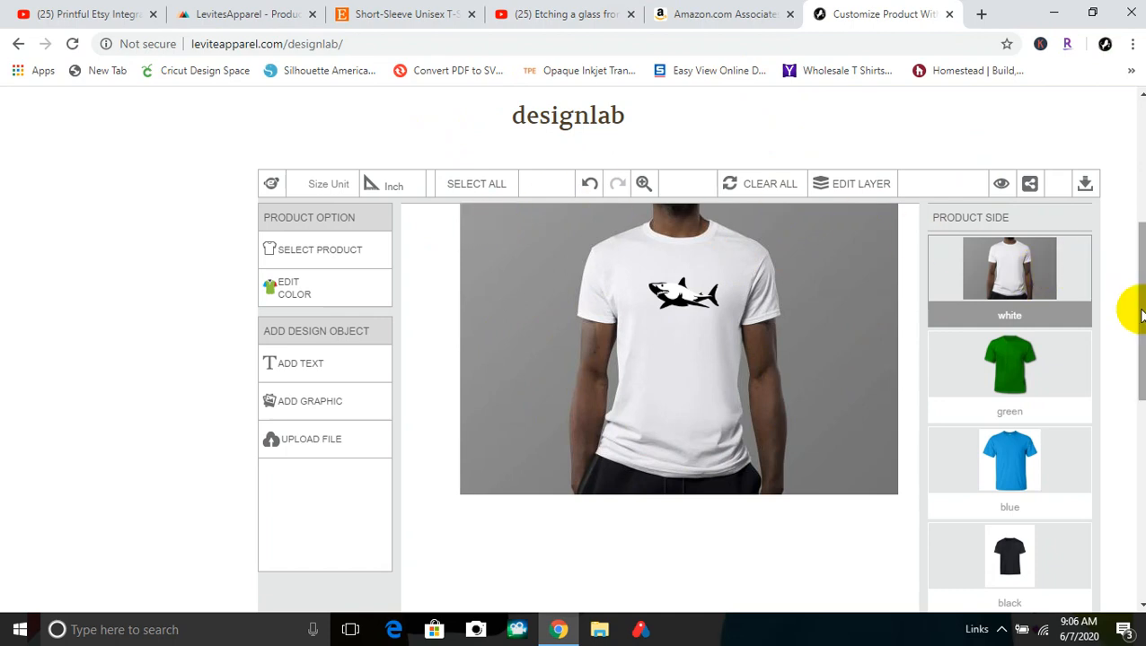
- Return to the Levite Apparel home page, leaving the Designlab without saving the shirt design
left_click_drag(1141, 314, 1115, 174)
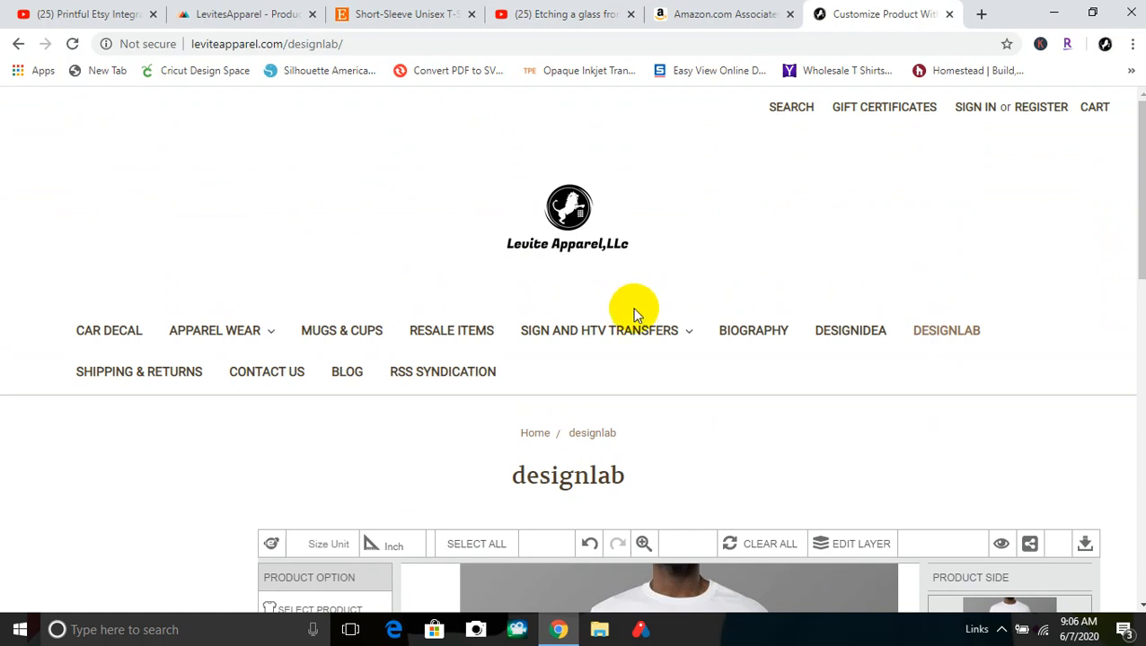
left_click(568, 220)
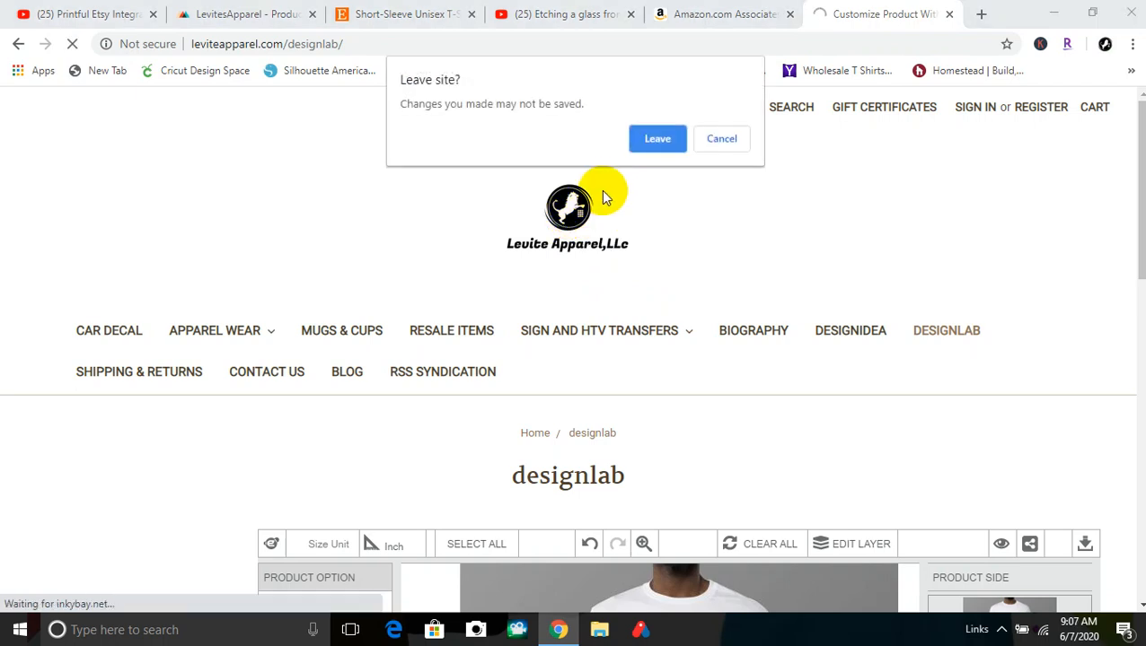
left_click(655, 141)
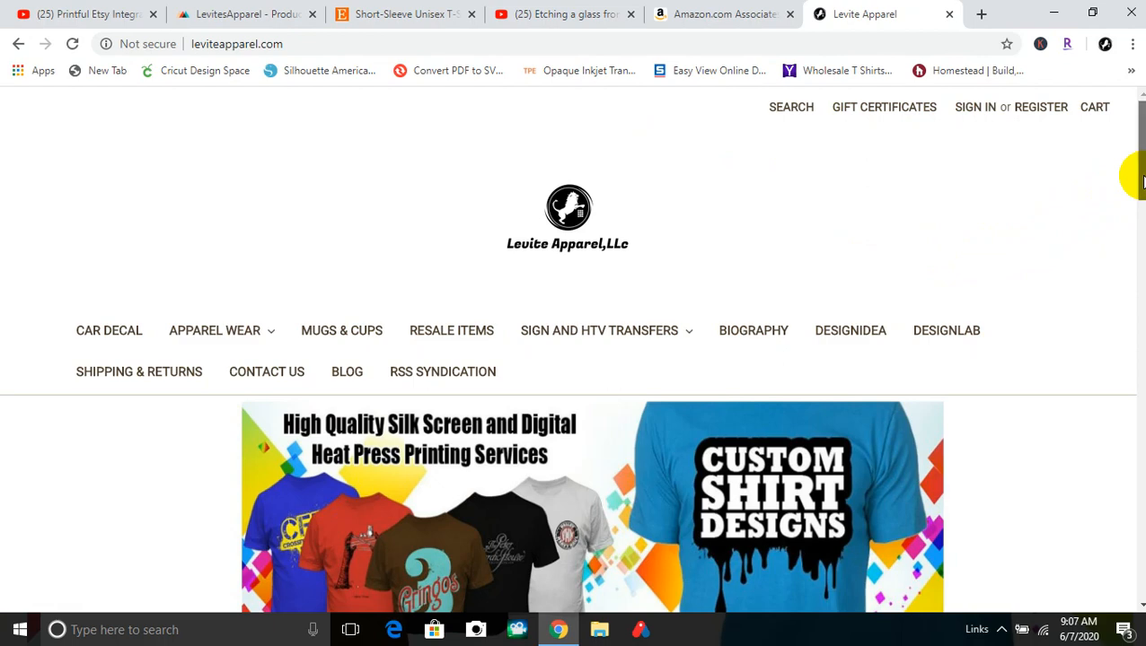
- Open the quick view of Customized T-shirt (No Color Limit), review its color, size, image upload, fabric and print location options, and close it
left_click_drag(1140, 179, 1139, 368)
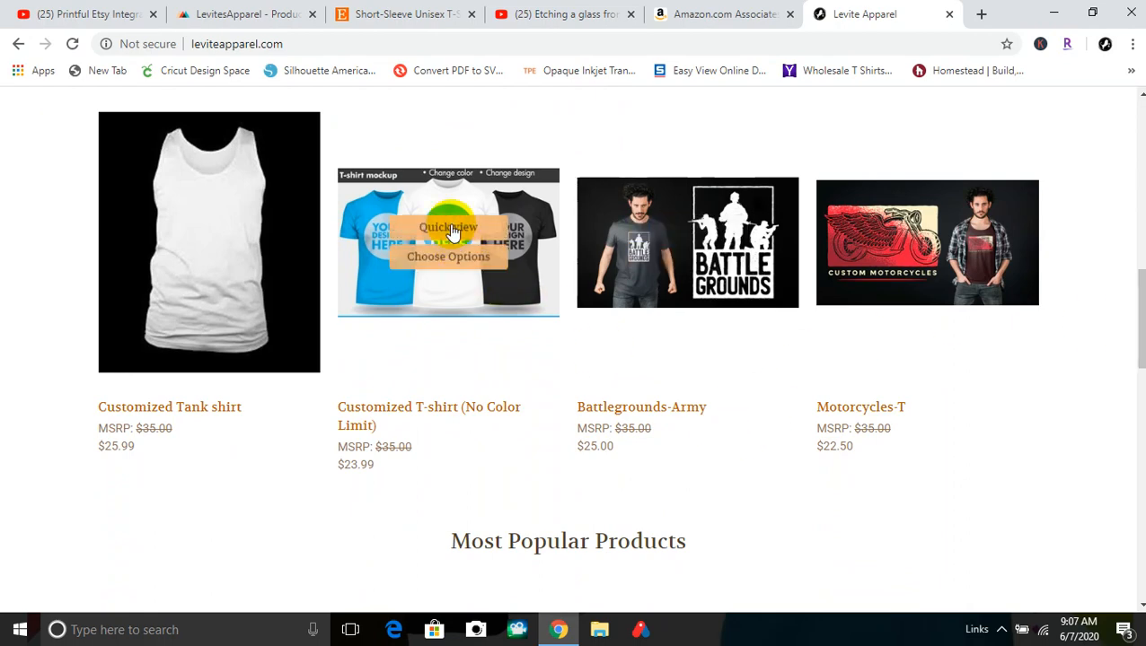
mouse_move(383, 303)
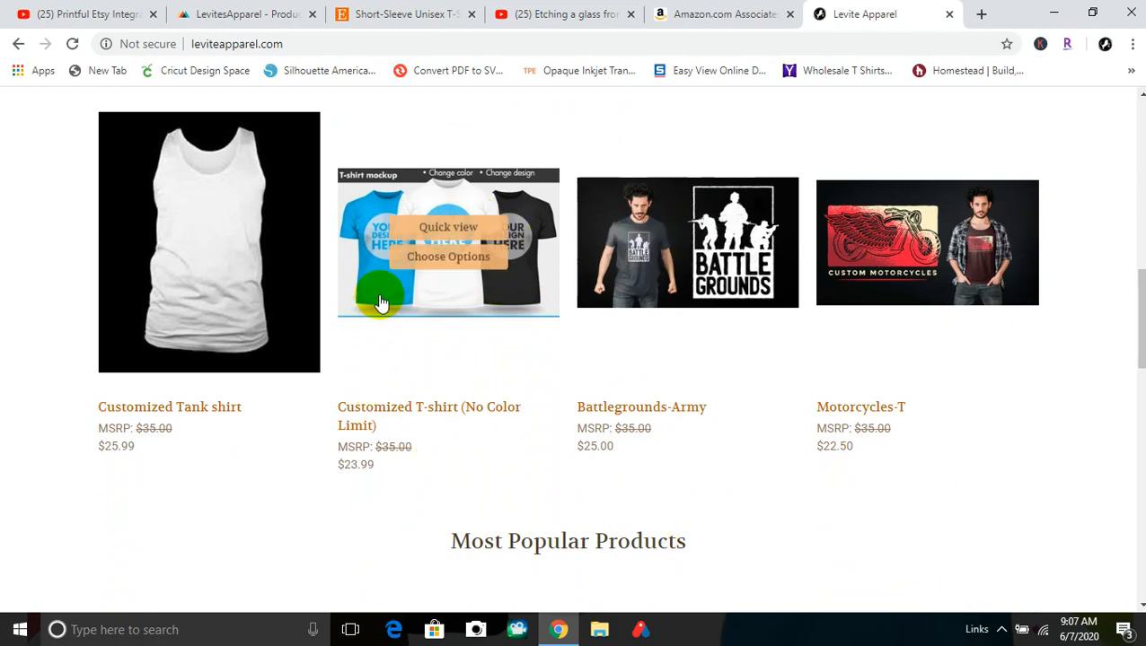
left_click(446, 229)
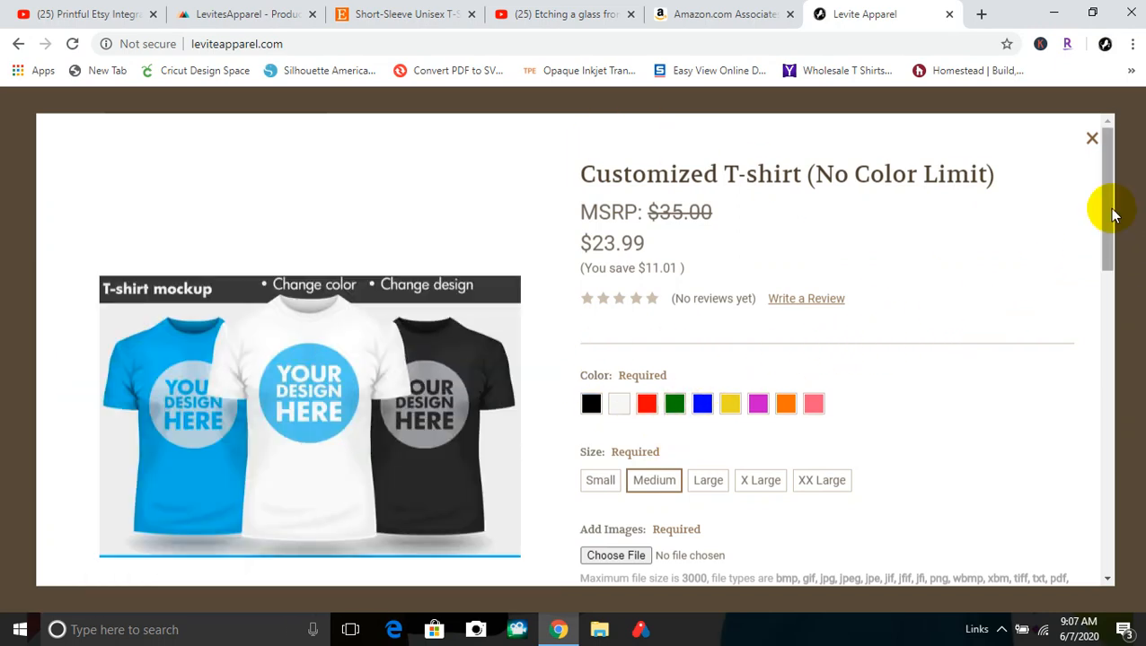
left_click_drag(1107, 235, 1110, 263)
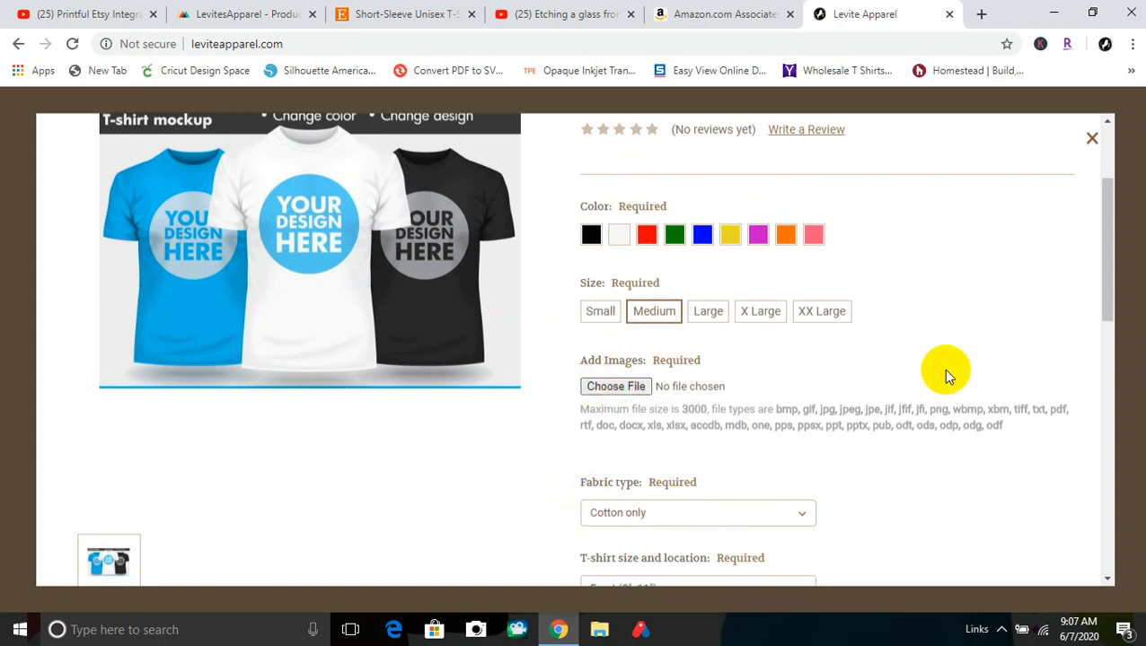
left_click_drag(1110, 277, 1125, 333)
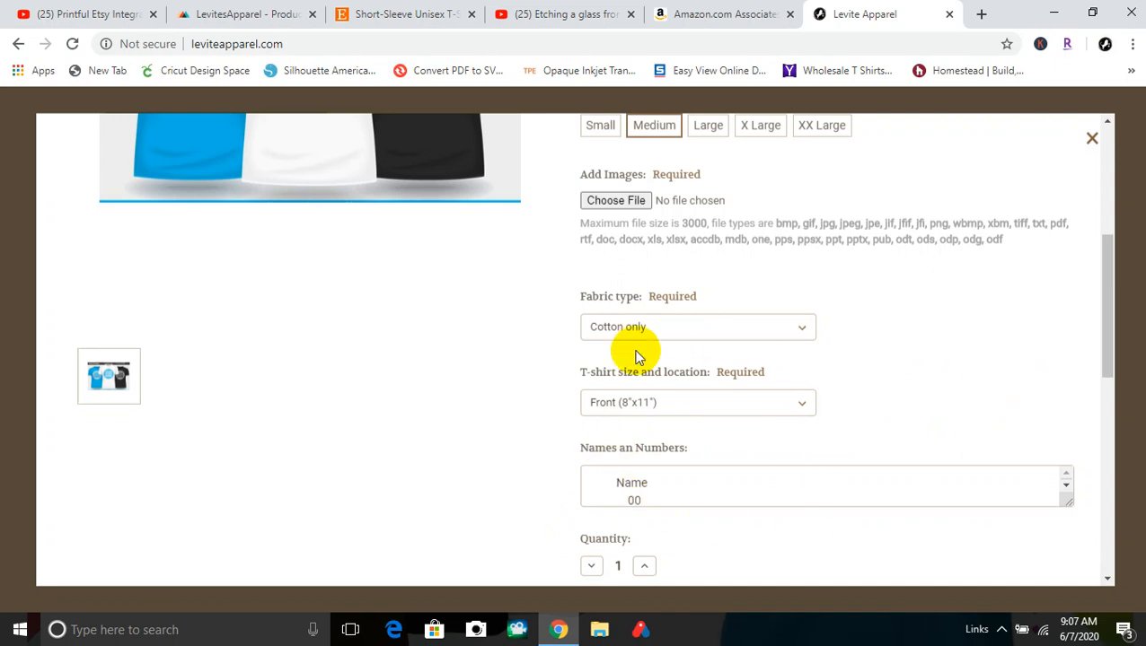
left_click_drag(1106, 270, 1118, 319)
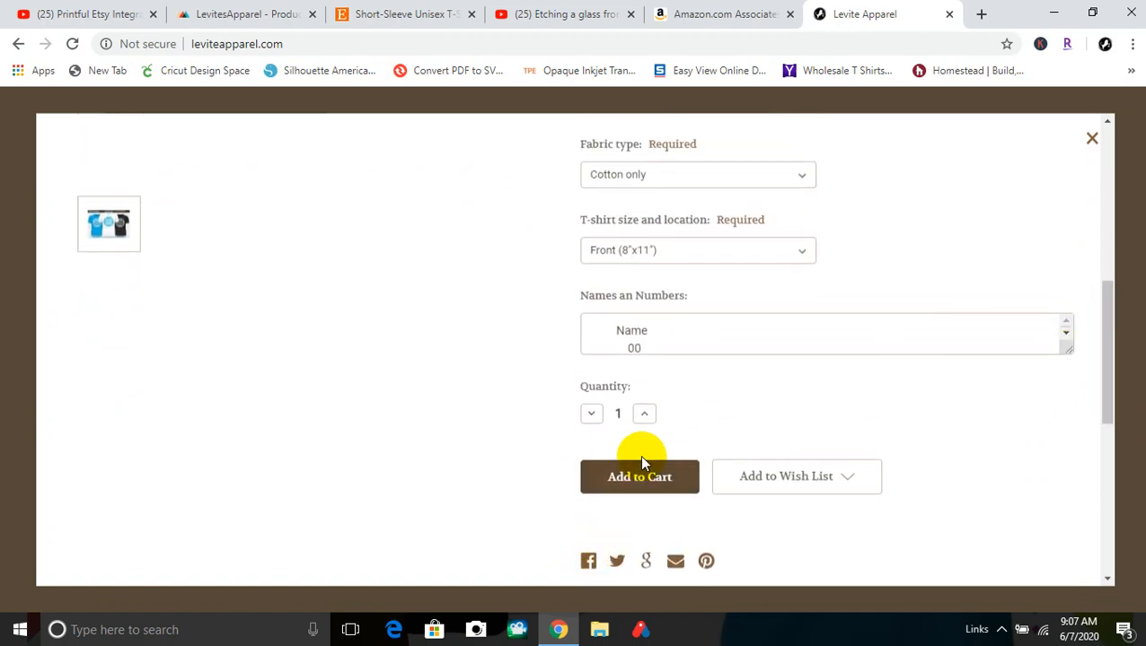
left_click(1091, 138)
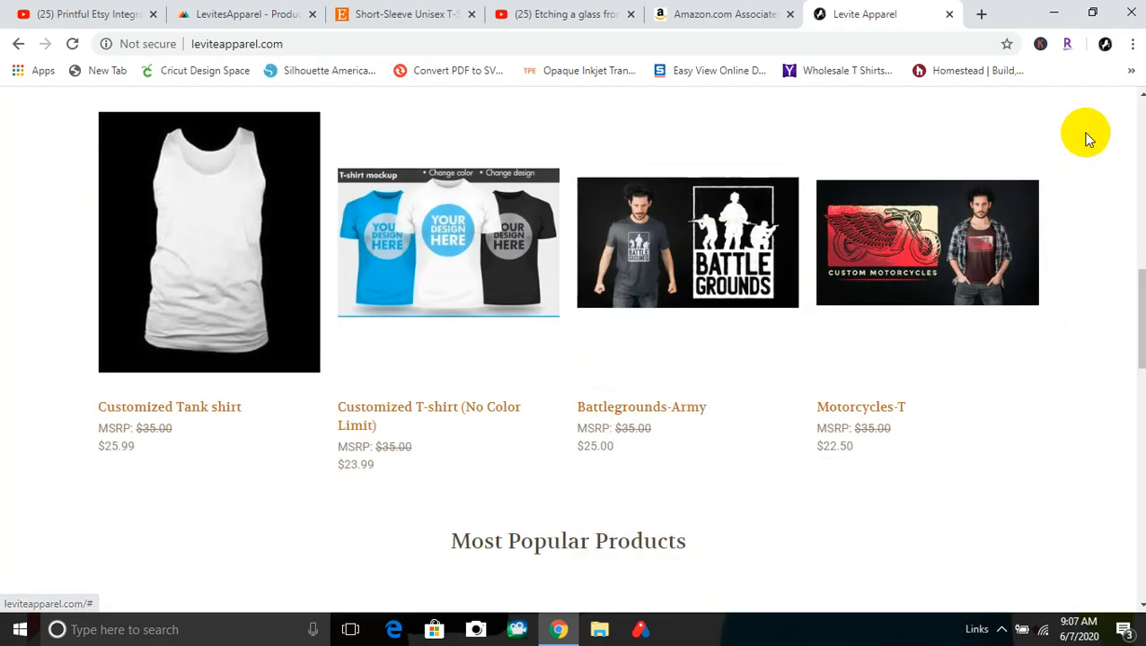
- Go back up to the home page banner and advance the slideshow to view its next slide
left_click_drag(1141, 308, 1128, 112)
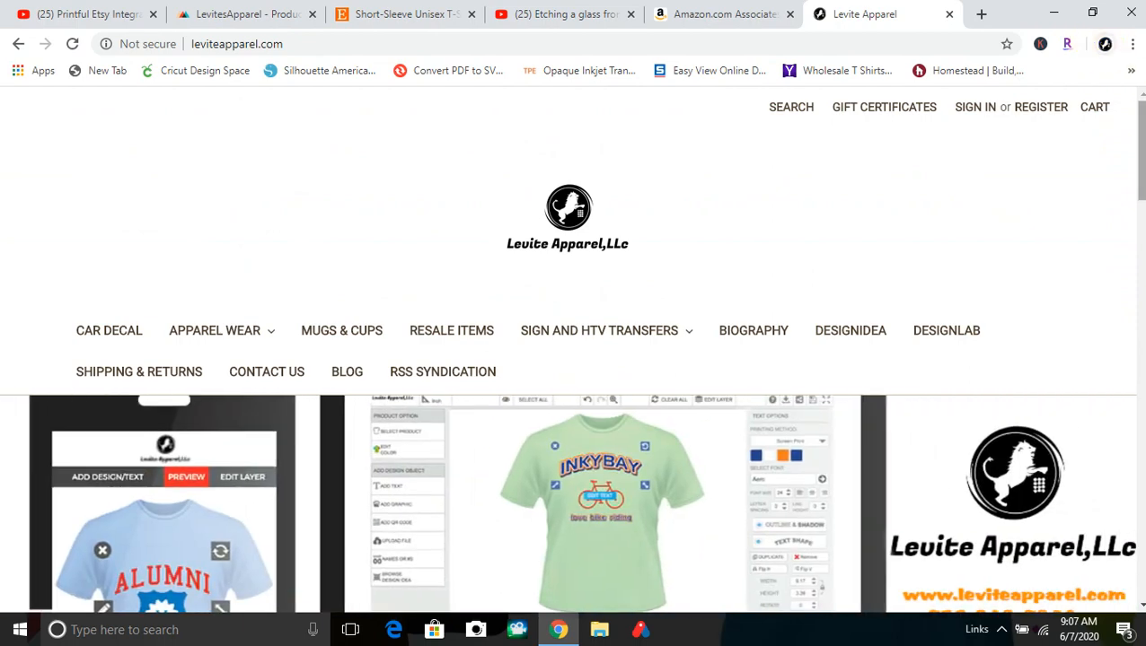
mouse_move(1140, 178)
left_mouse_down()
mouse_move(1130, 192)
mouse_move(1142, 197)
mouse_move(1132, 189)
left_mouse_up()
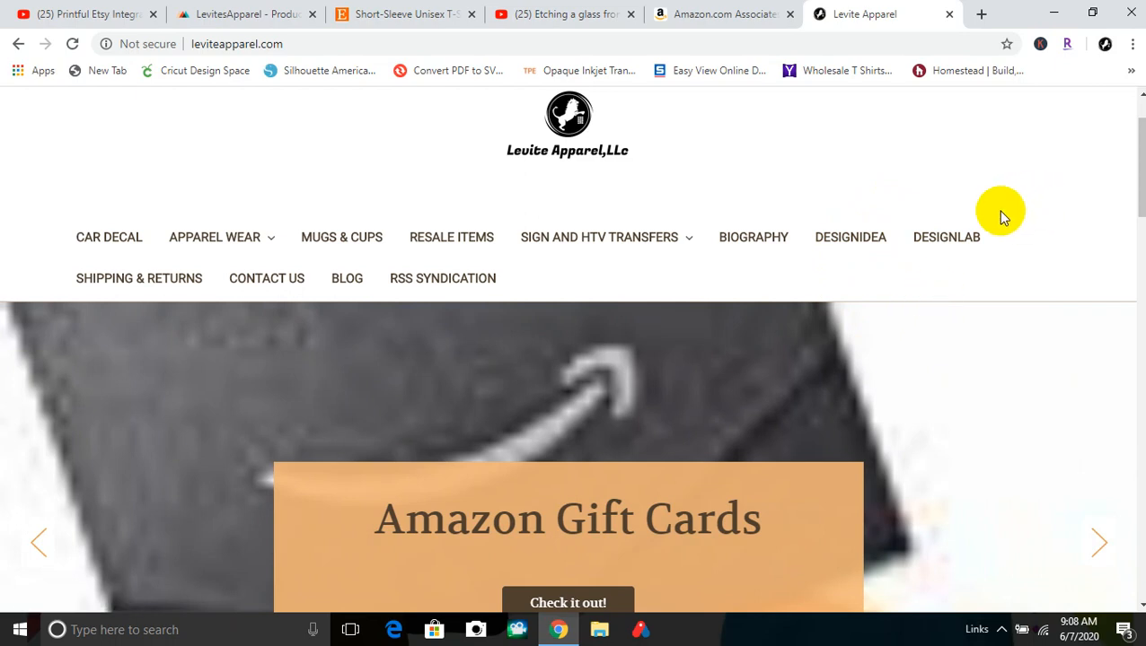
left_click(1097, 539)
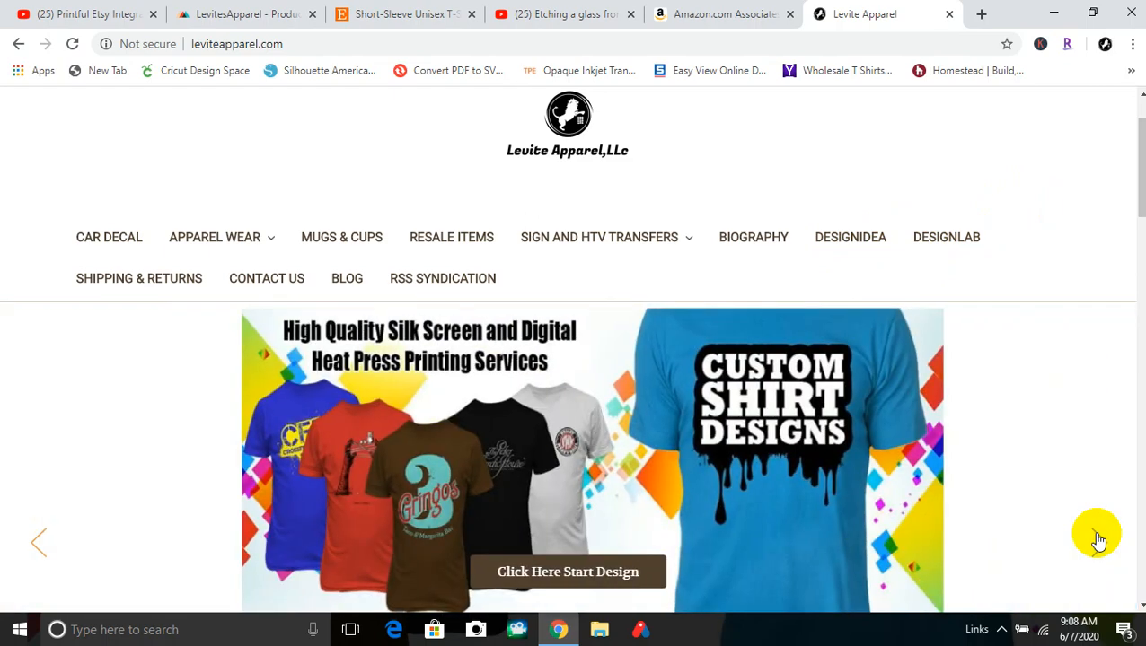